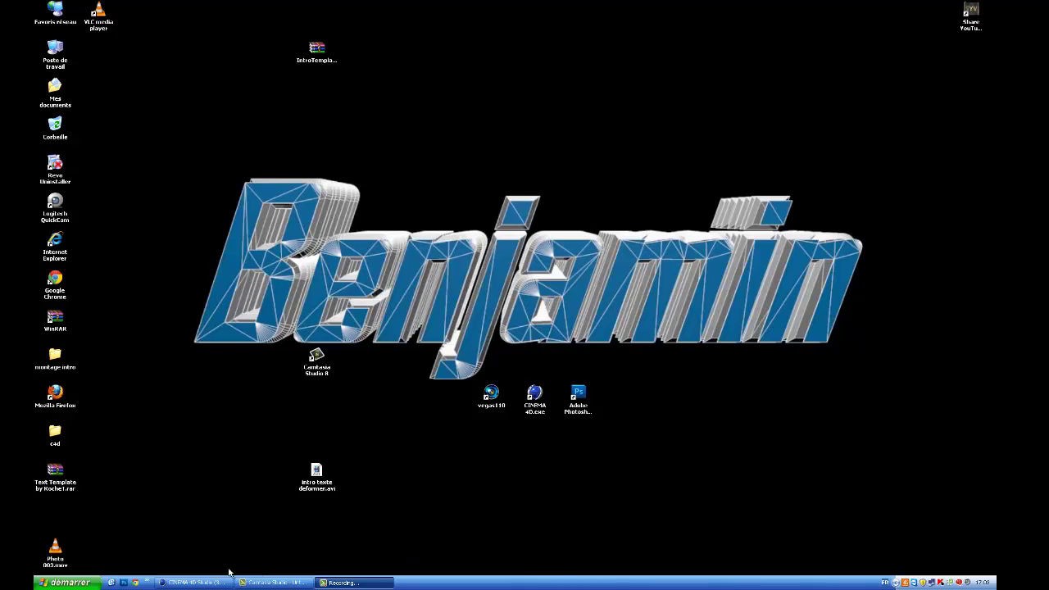
# Step: Bring the CINEMA 4D Studio window with its empty untitled scene to the front
pyautogui.click(191, 582)
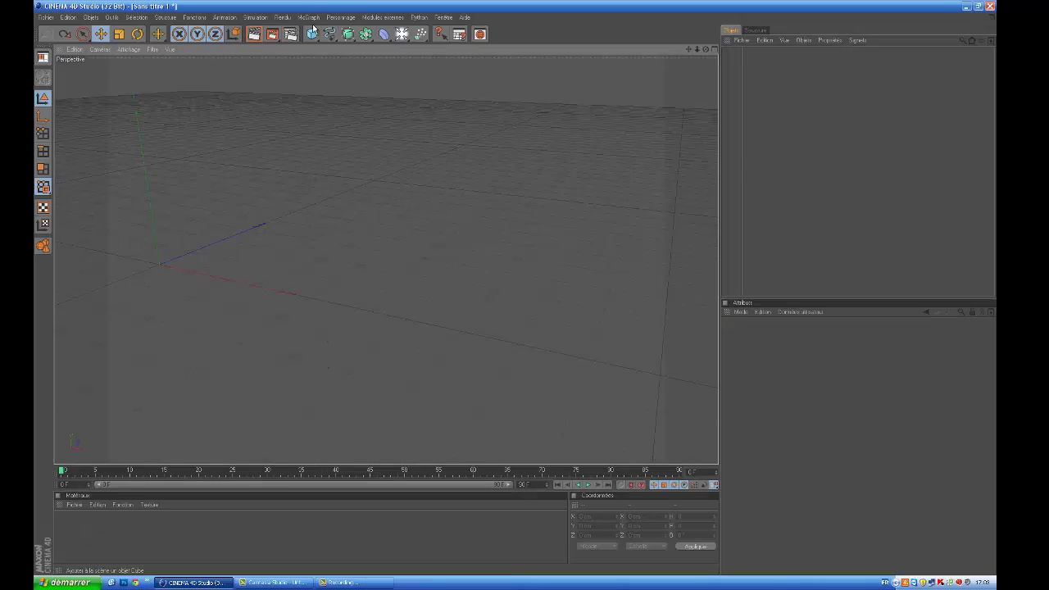
# Step: Add a MoText object, replace its text with DarkZz and set its depth to 40
pyautogui.click(311, 19)
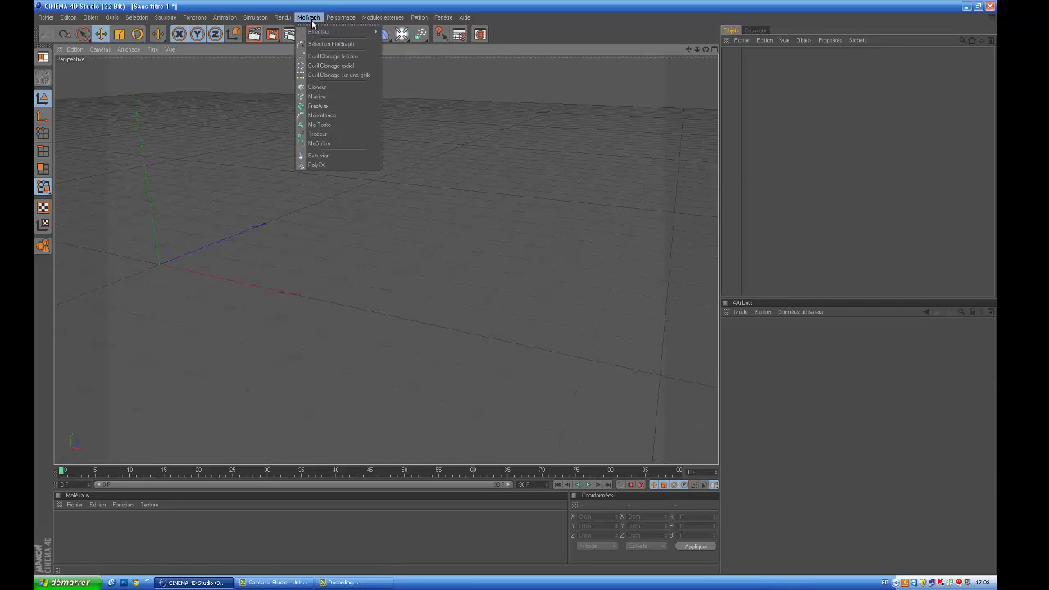
pyautogui.click(319, 129)
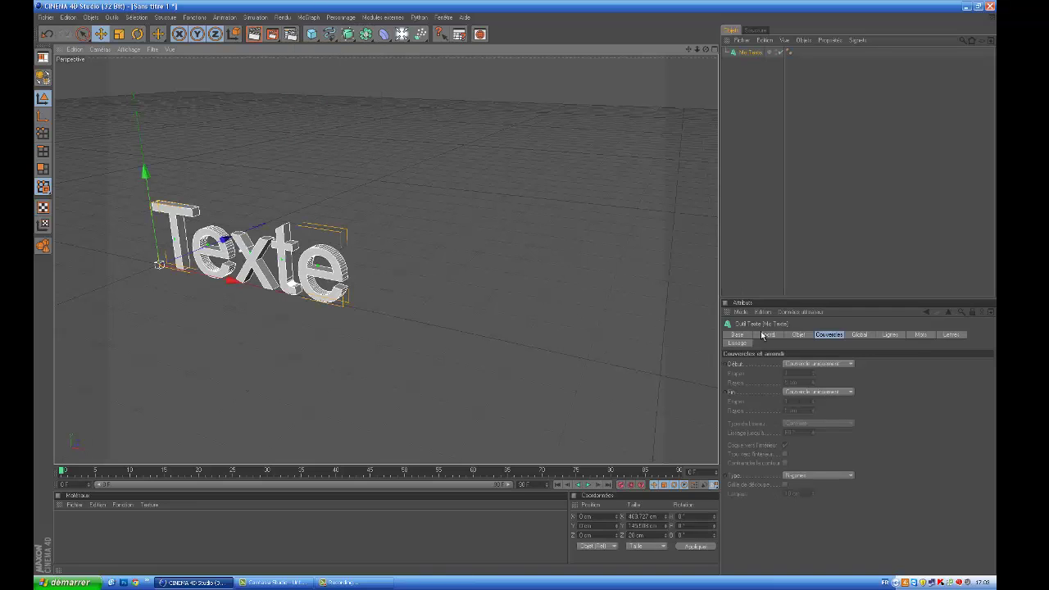
pyautogui.click(796, 335)
pyautogui.moveTo(762, 388); pyautogui.dragTo(737, 391)
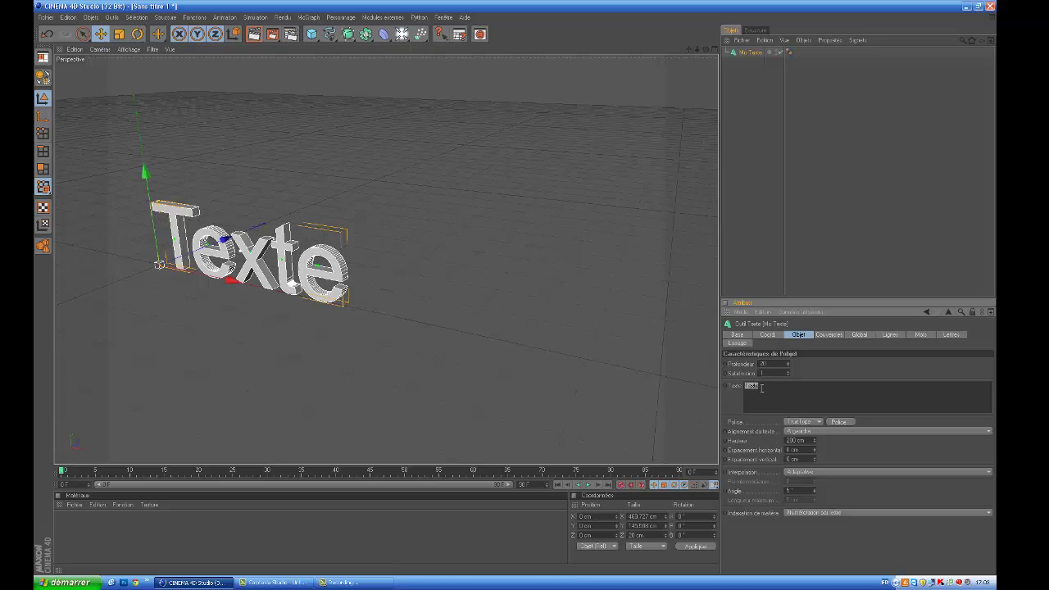
pyautogui.press('BackSpace')
pyautogui.write('DarkZz')
pyautogui.moveTo(787, 360); pyautogui.dragTo(788, 360)
# Step: Change the text font to Agency FB and set horizontal letter spacing to 1 cm
pyautogui.click(835, 421)
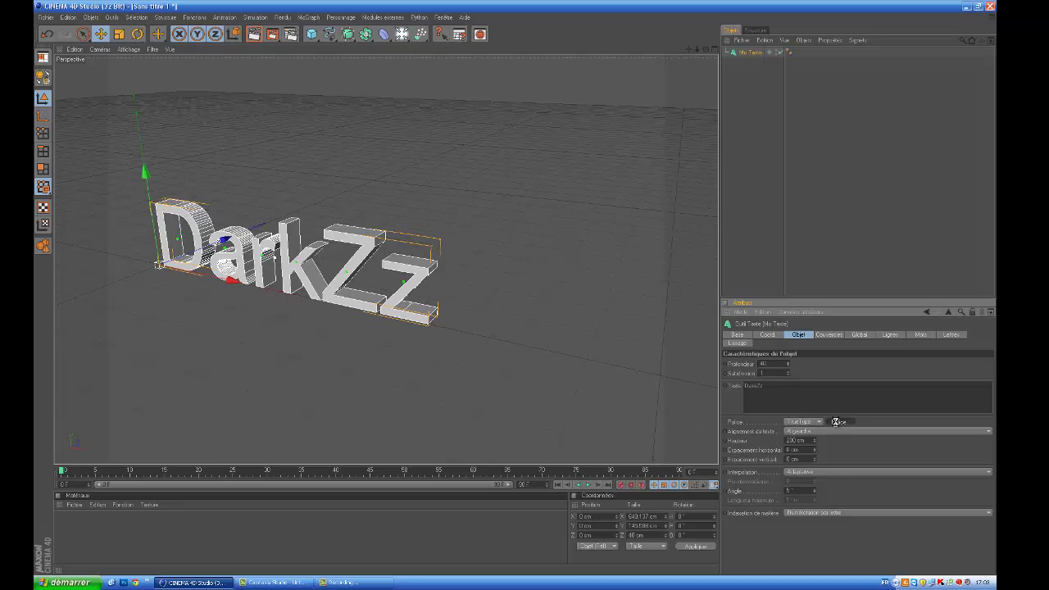
pyautogui.press('Up')
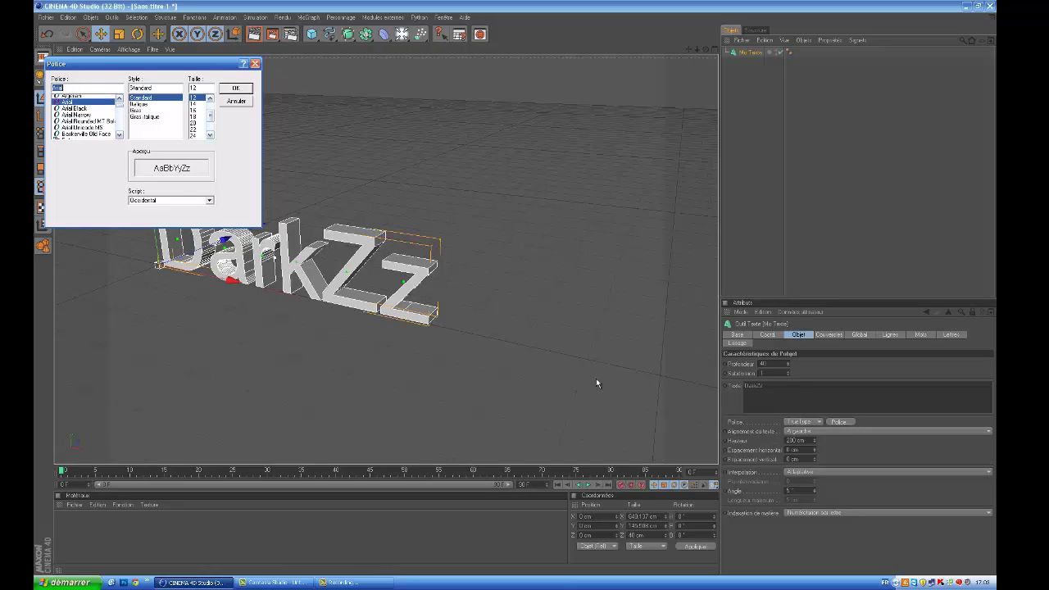
pyautogui.press('Up')
pyautogui.press('Up')
pyautogui.press('Return')
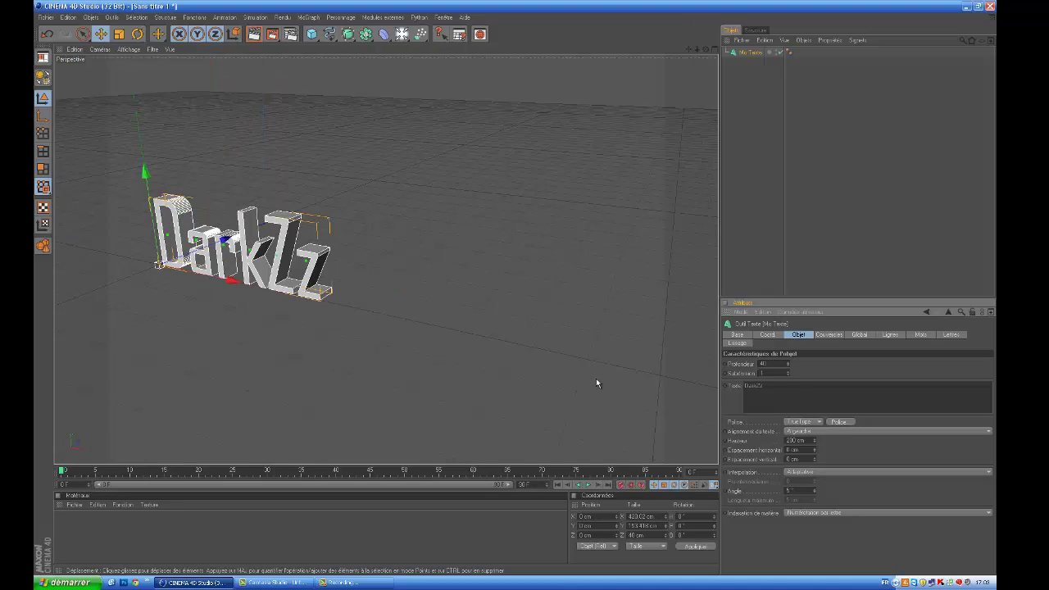
pyautogui.scroll(1, 314, 422)
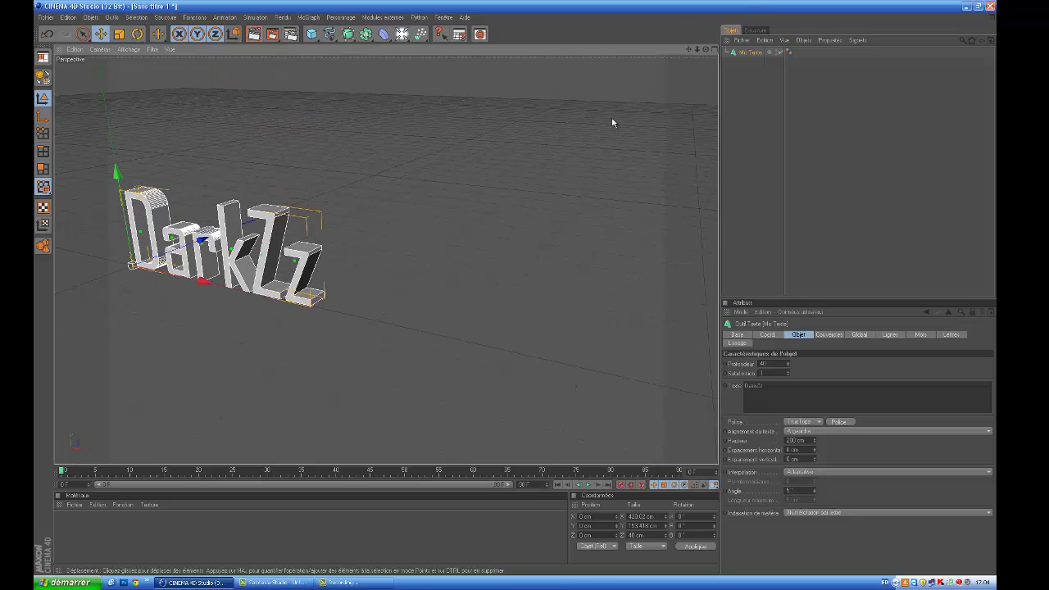
pyautogui.keyDown('alt'); pyautogui.moveTo(517, 289); pyautogui.dragTo(672, 339, button='middle'); pyautogui.keyUp('alt')
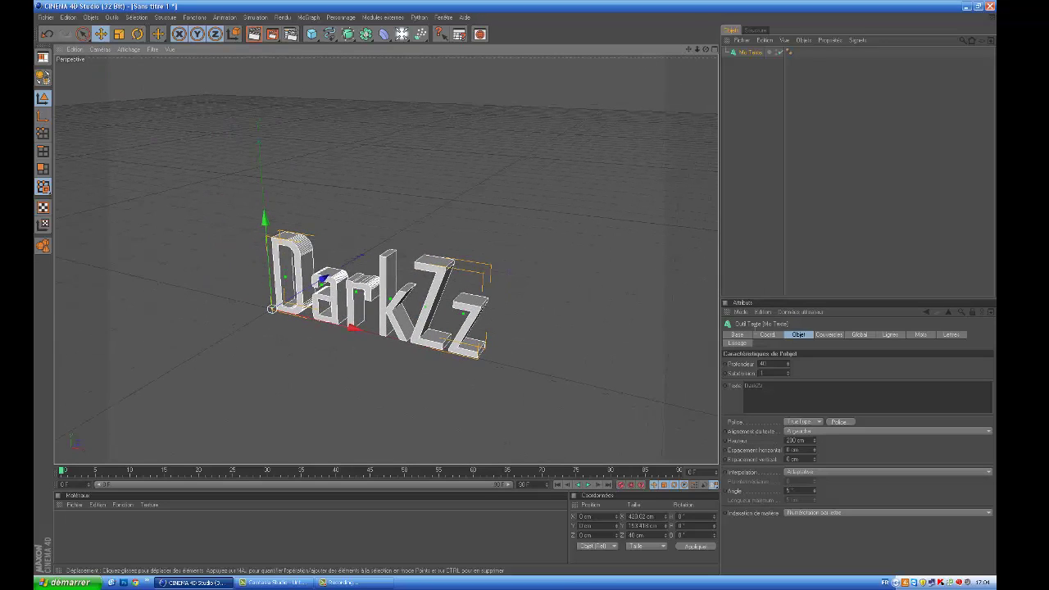
pyautogui.click(813, 447)
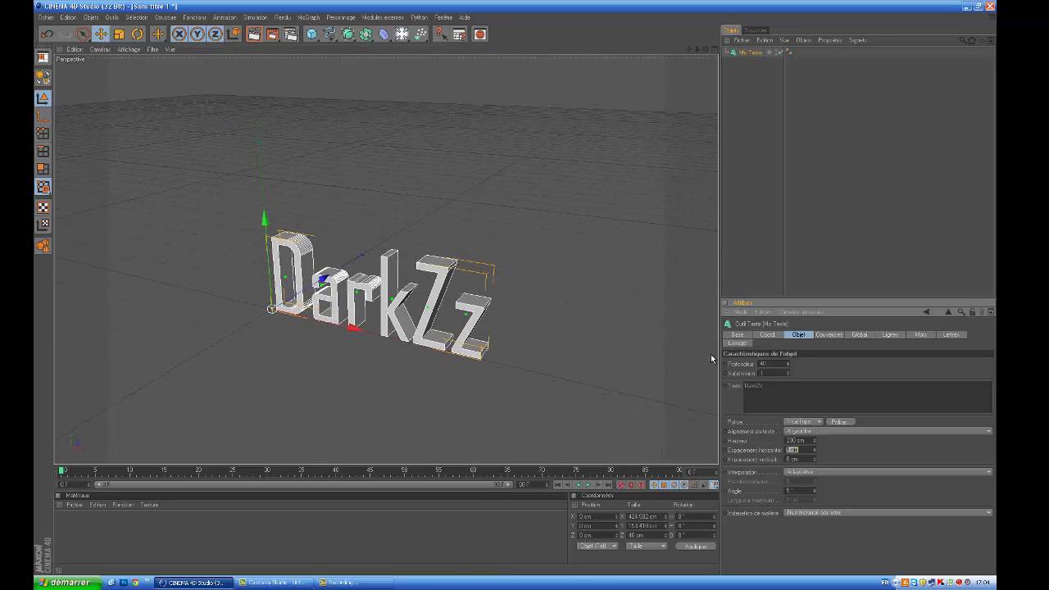
# Step: Apply the HDV/HDTV 720 29.97 output preset (1280×720) and render all frames, 0 to 90
pyautogui.click(291, 34)
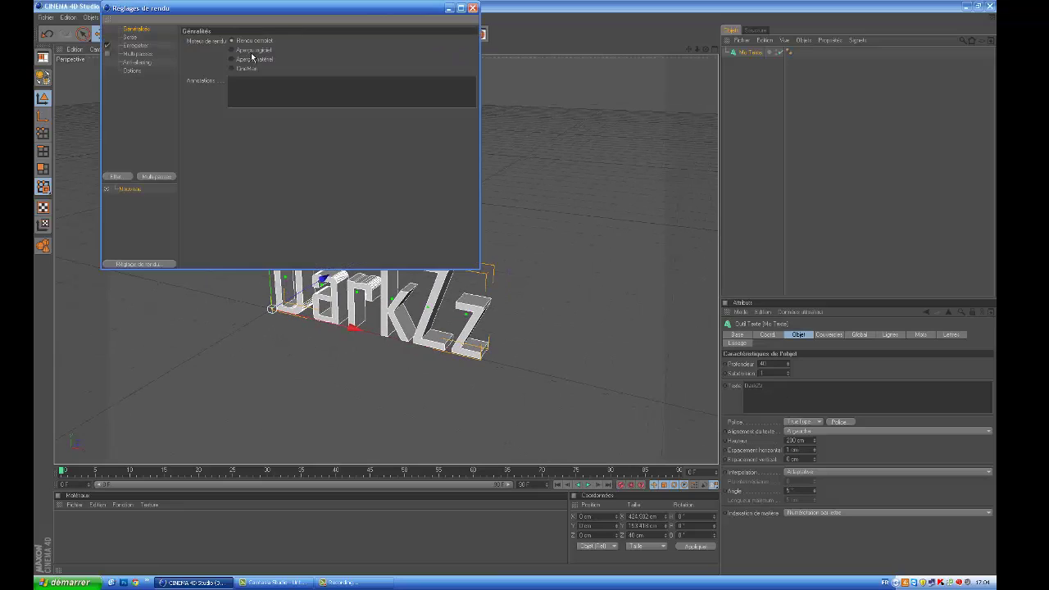
pyautogui.click(131, 37)
pyautogui.click(193, 41)
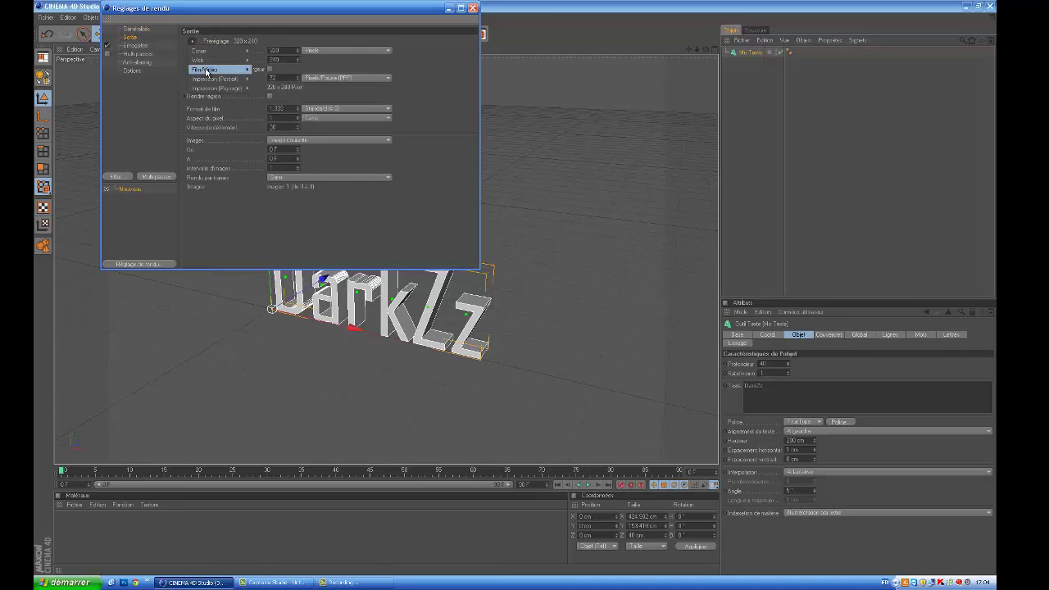
pyautogui.moveTo(218, 69)
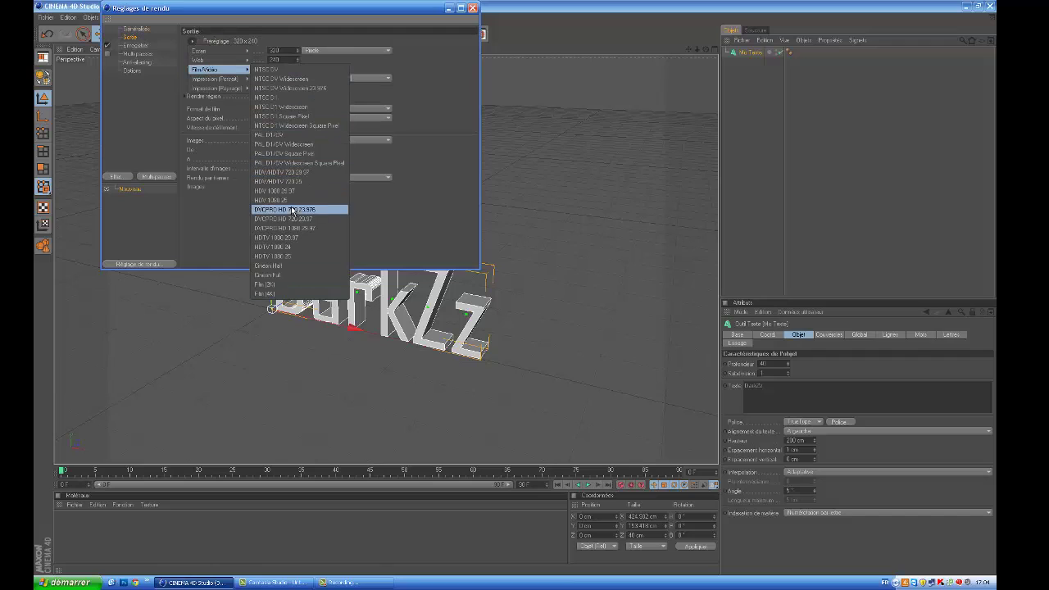
pyautogui.click(295, 174)
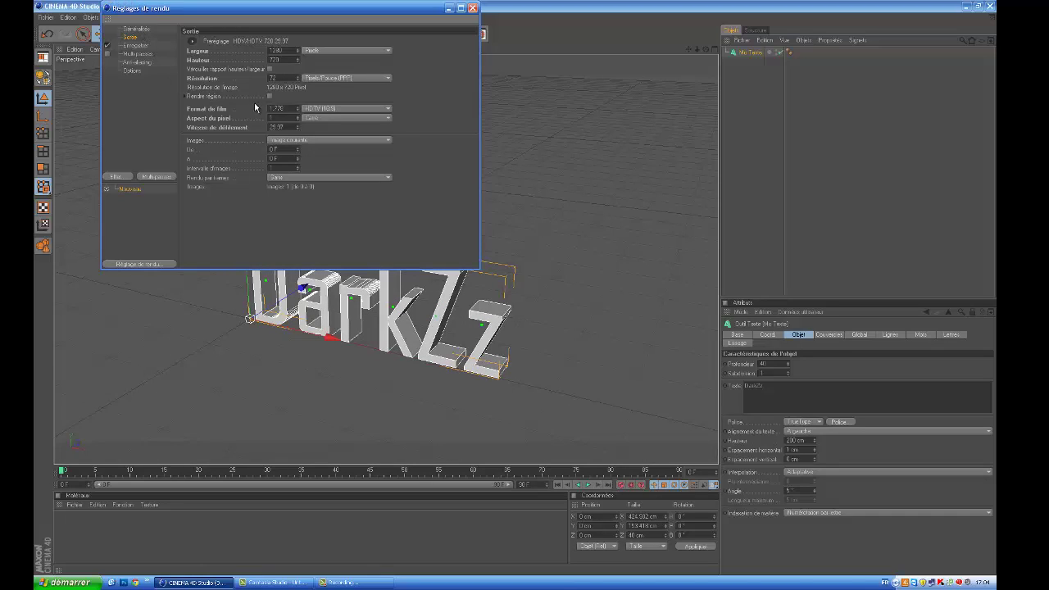
pyautogui.click(298, 141)
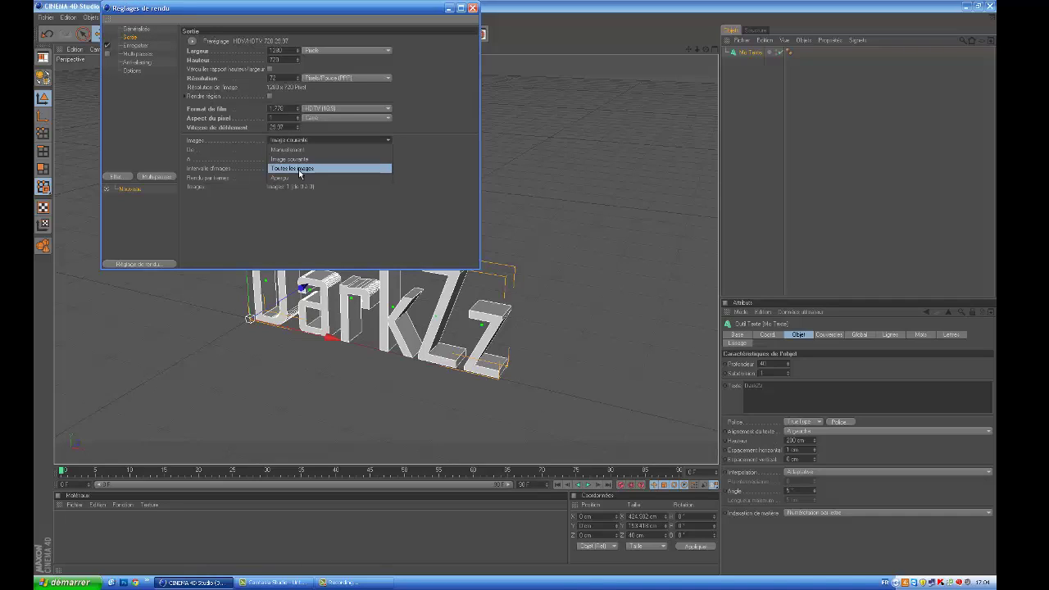
pyautogui.click(298, 169)
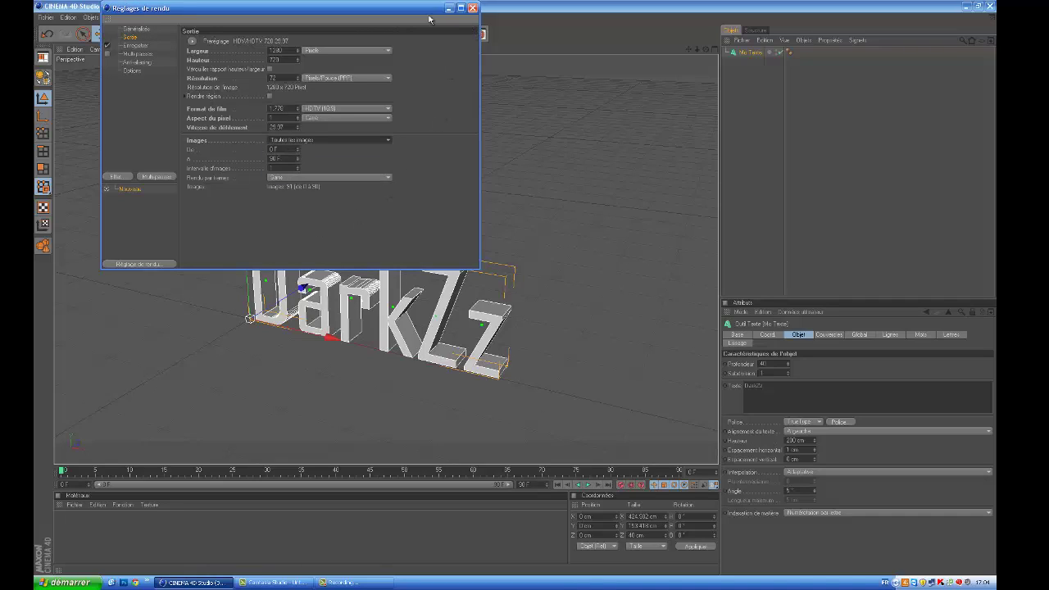
pyautogui.click(140, 46)
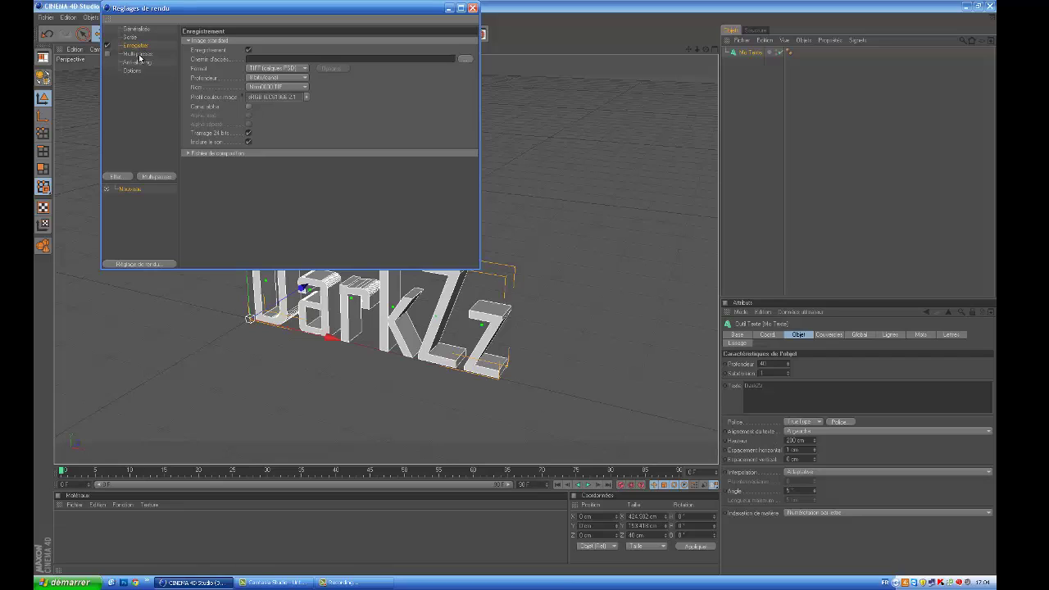
pyautogui.click(140, 54)
pyautogui.click(134, 46)
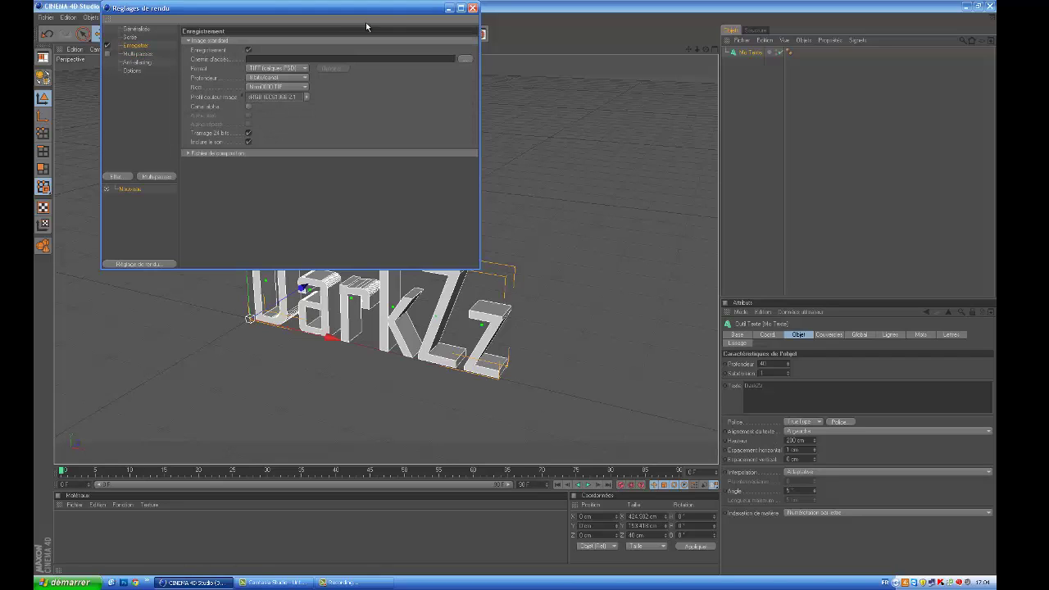
pyautogui.click(472, 7)
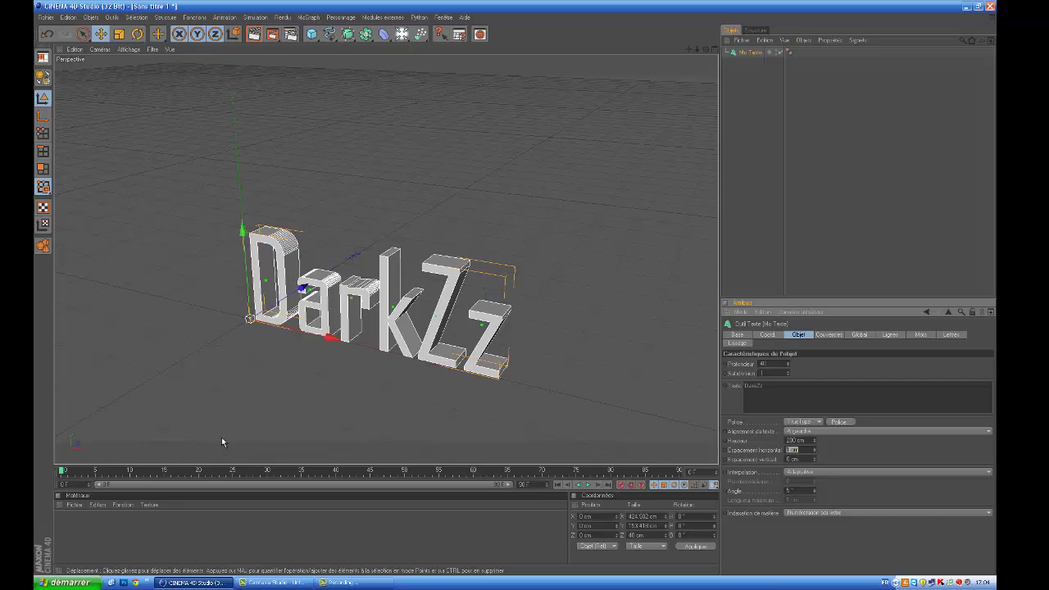
# Step: Create a new material Mat and give it a bright cyan colour
pyautogui.click(74, 505)
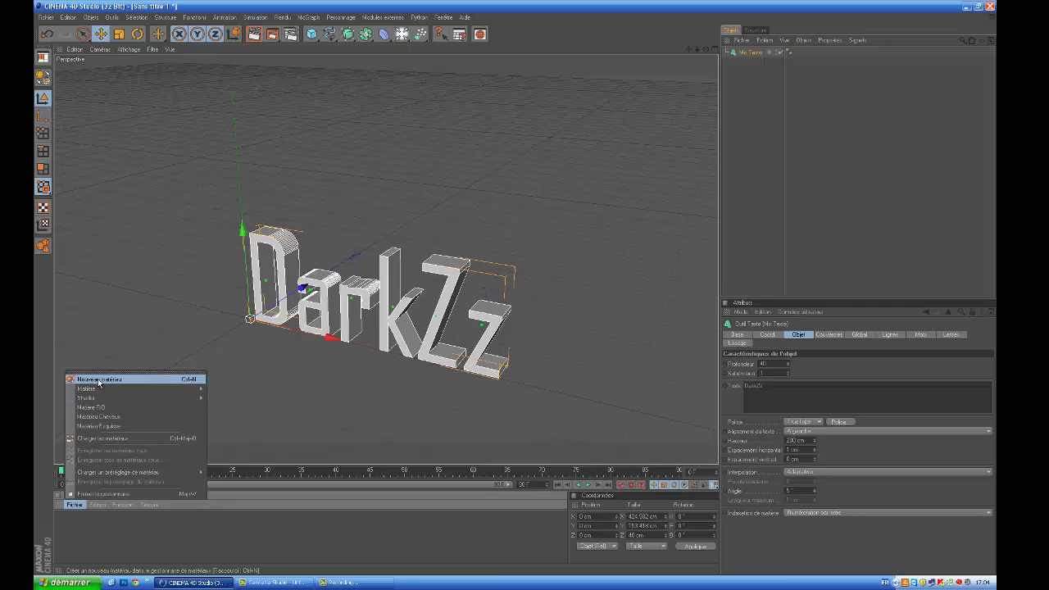
pyautogui.click(99, 381)
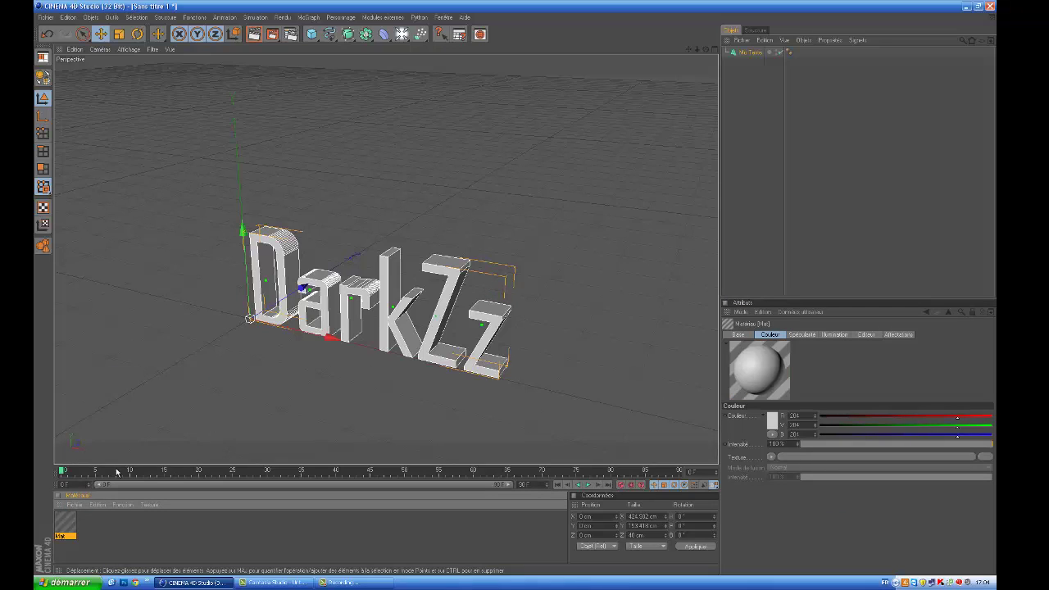
pyautogui.doubleClick(69, 527)
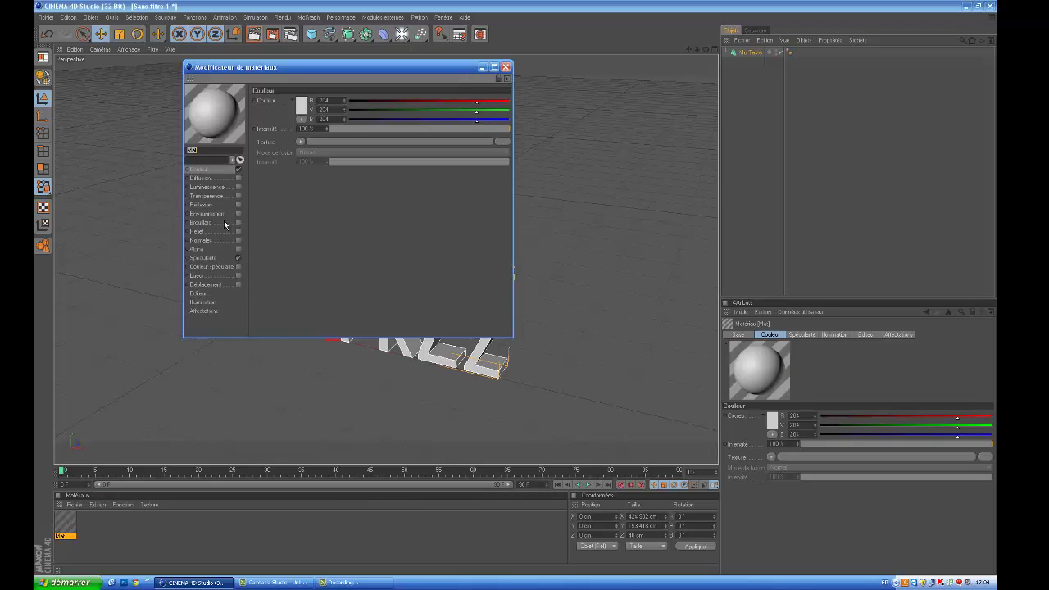
pyautogui.click(305, 105)
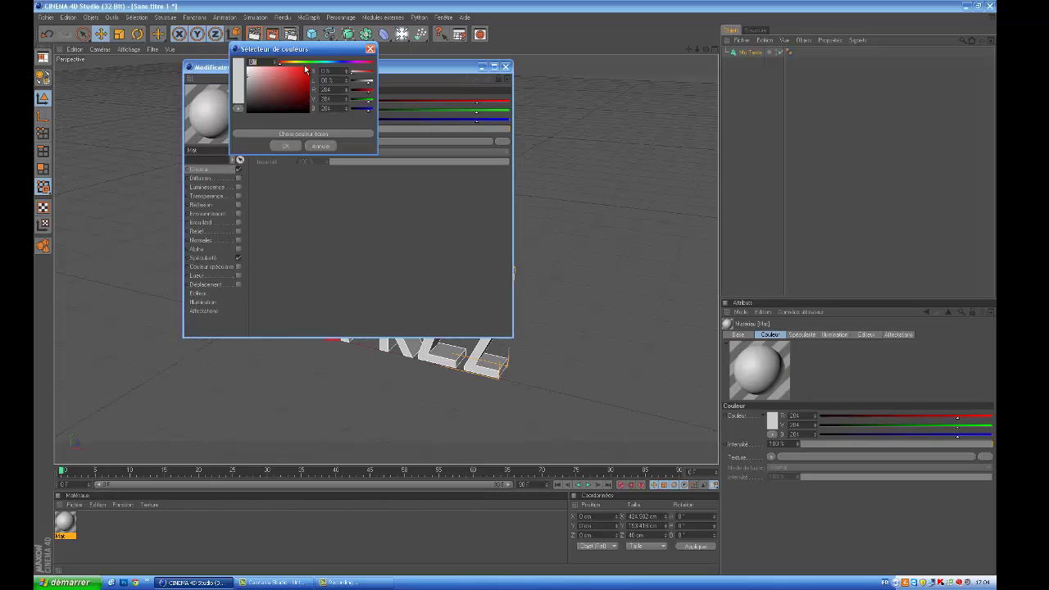
pyautogui.click(324, 63)
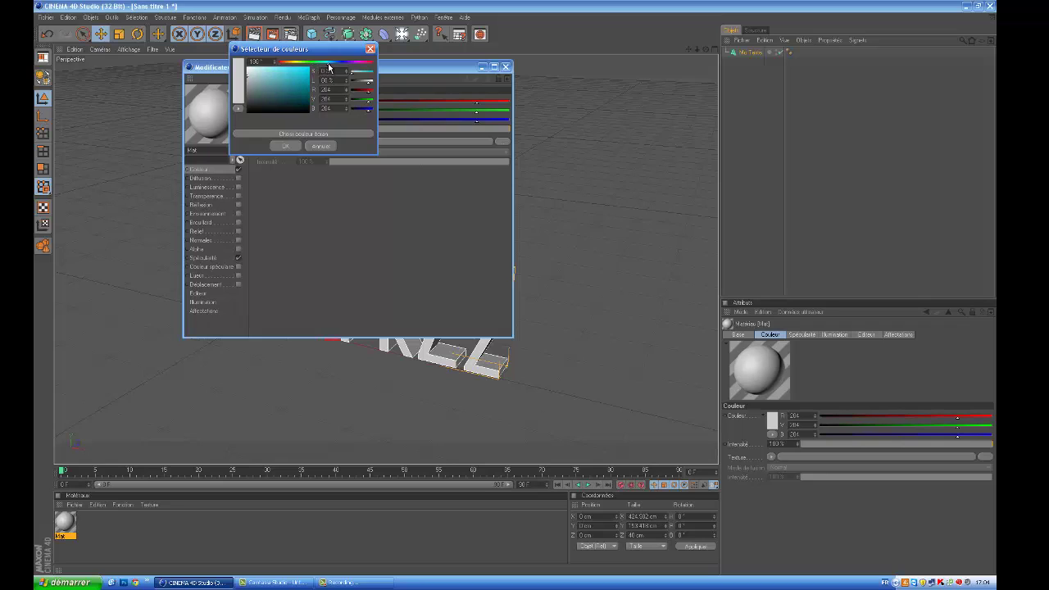
pyautogui.click(309, 72)
pyautogui.click(227, 260)
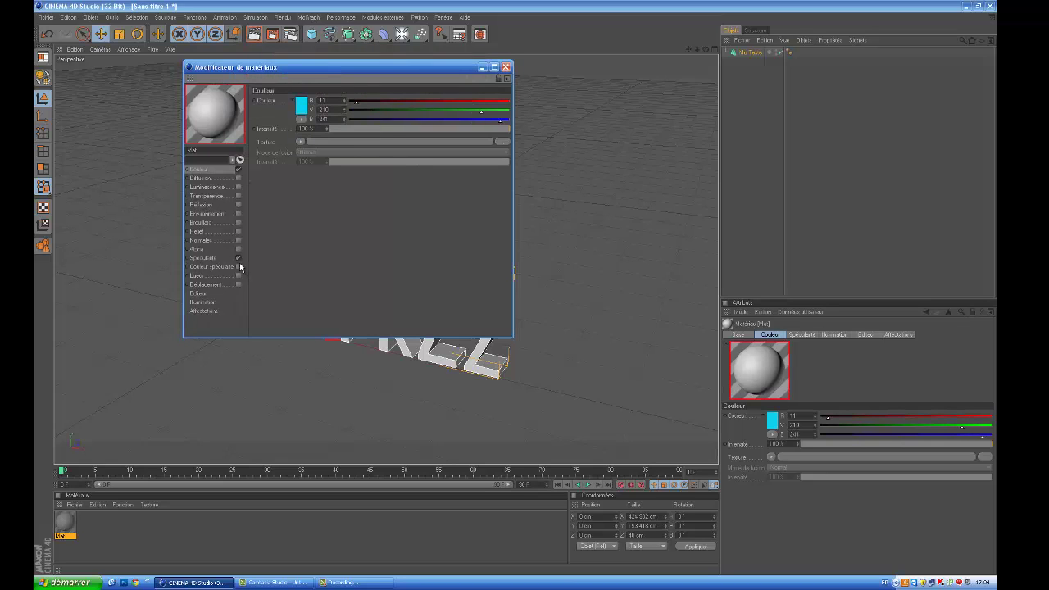
# Step: Turn off Mat's specular, add 15% Fresnel reflection, and apply it to the DarkZz text
pyautogui.click(238, 258)
pyautogui.click(239, 204)
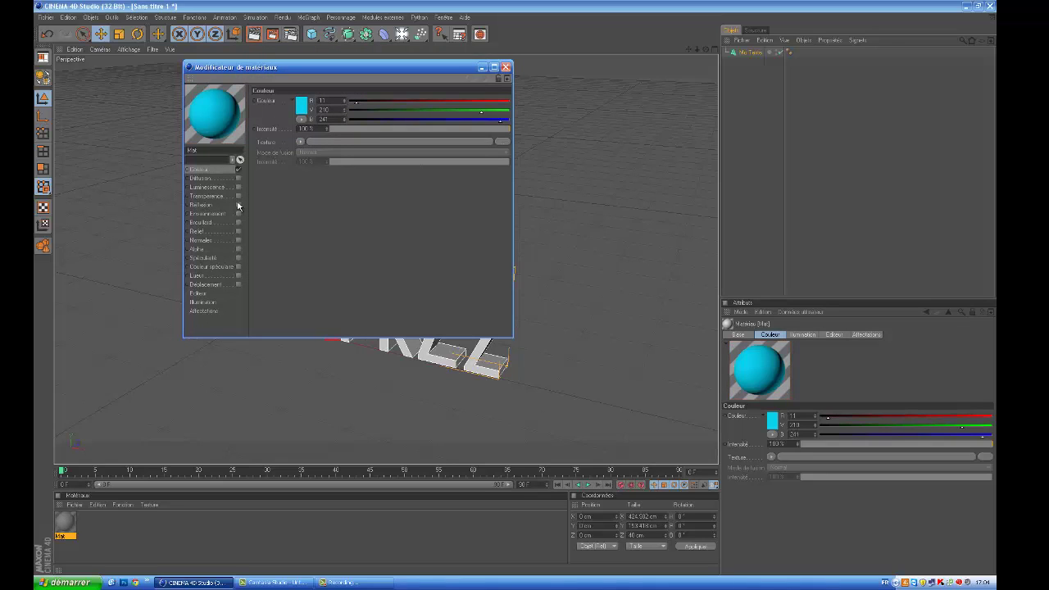
pyautogui.moveTo(355, 127); pyautogui.dragTo(362, 129)
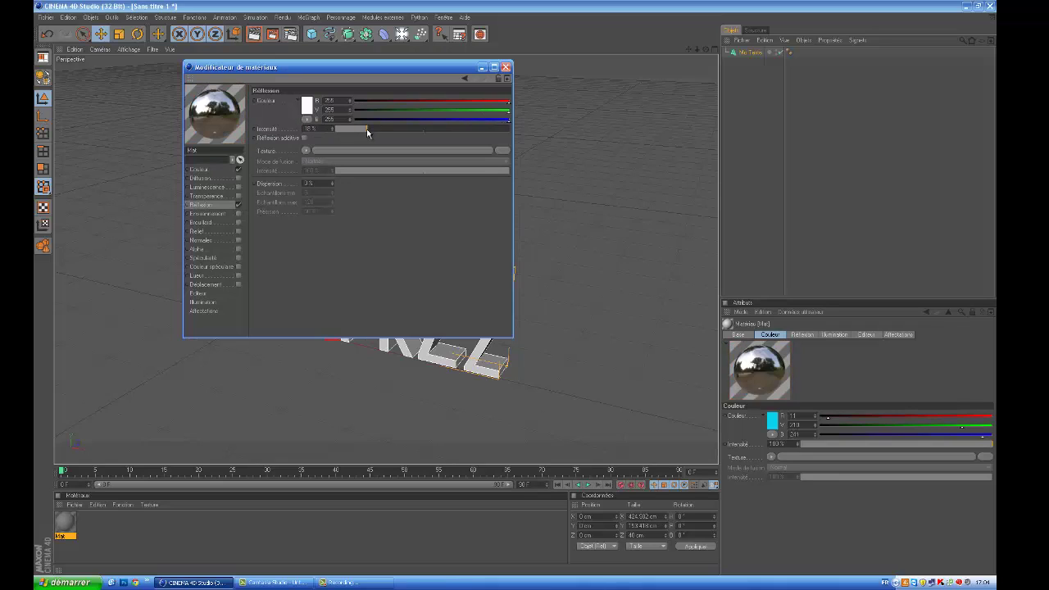
pyautogui.click(308, 152)
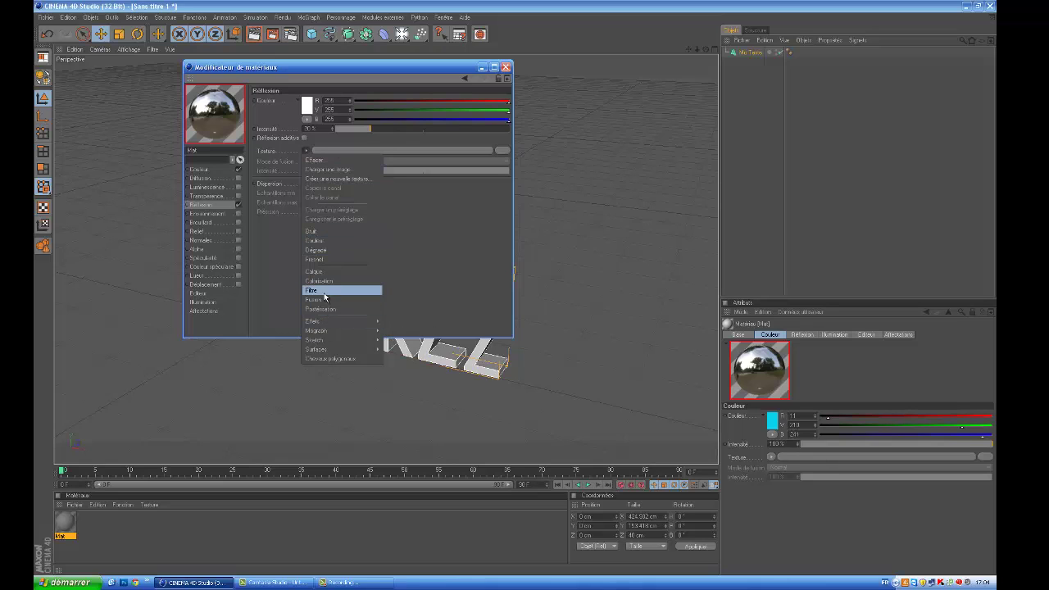
pyautogui.click(325, 259)
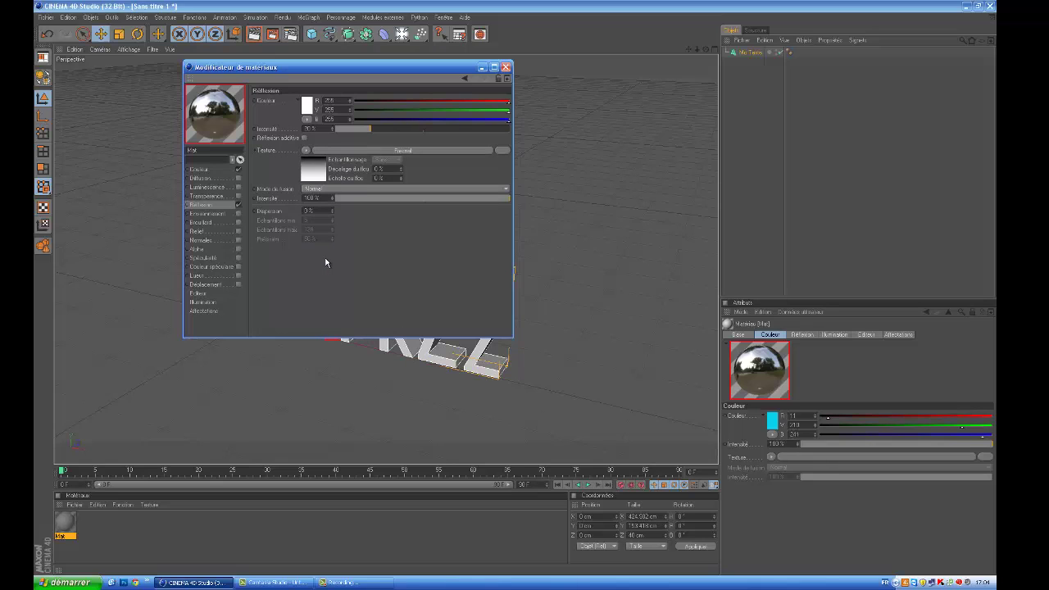
pyautogui.click(506, 66)
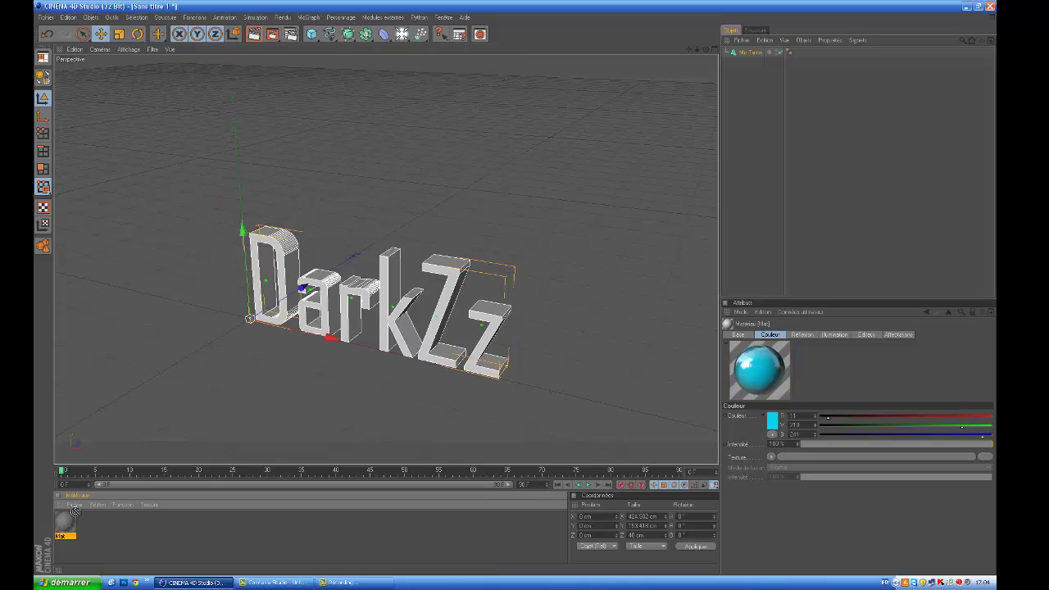
pyautogui.moveTo(65, 521); pyautogui.dragTo(280, 313)
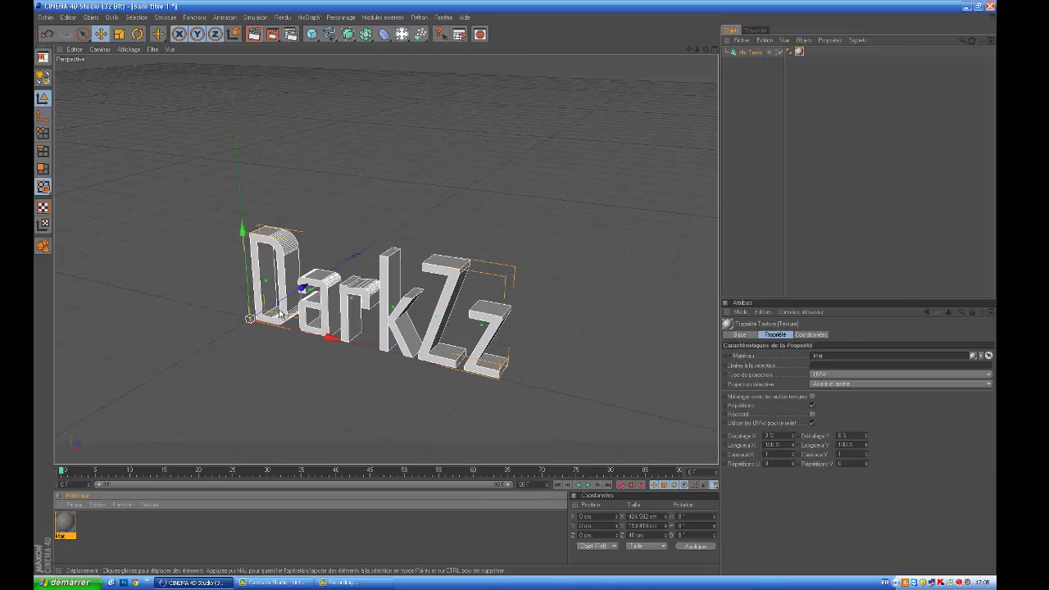
pyautogui.click(245, 386)
# Step: Create a second material Mat.1 with specular off and a near-white colour
pyautogui.click(78, 505)
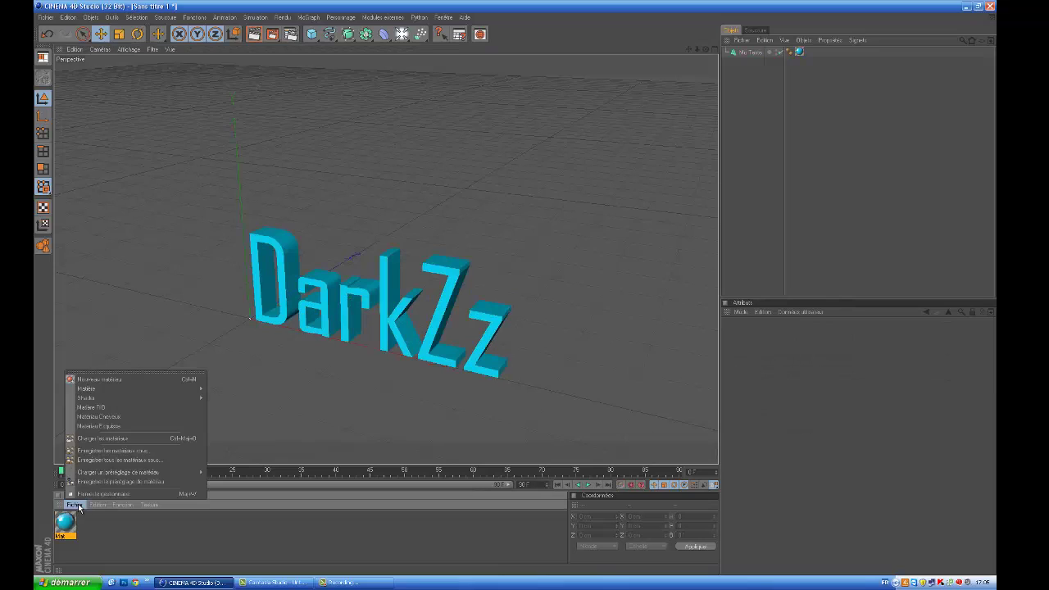
pyautogui.click(101, 381)
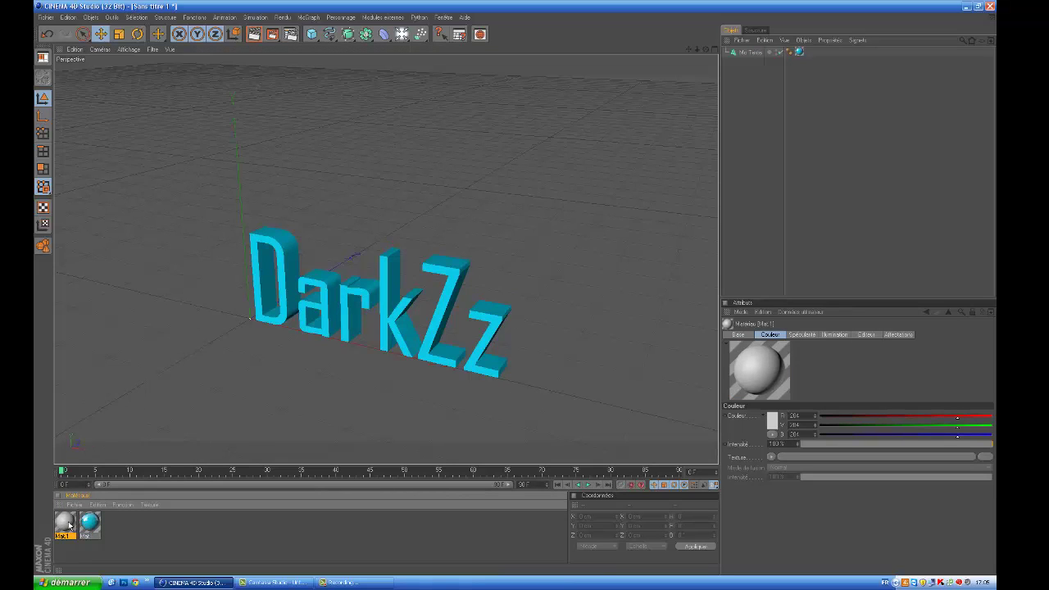
pyautogui.doubleClick(69, 525)
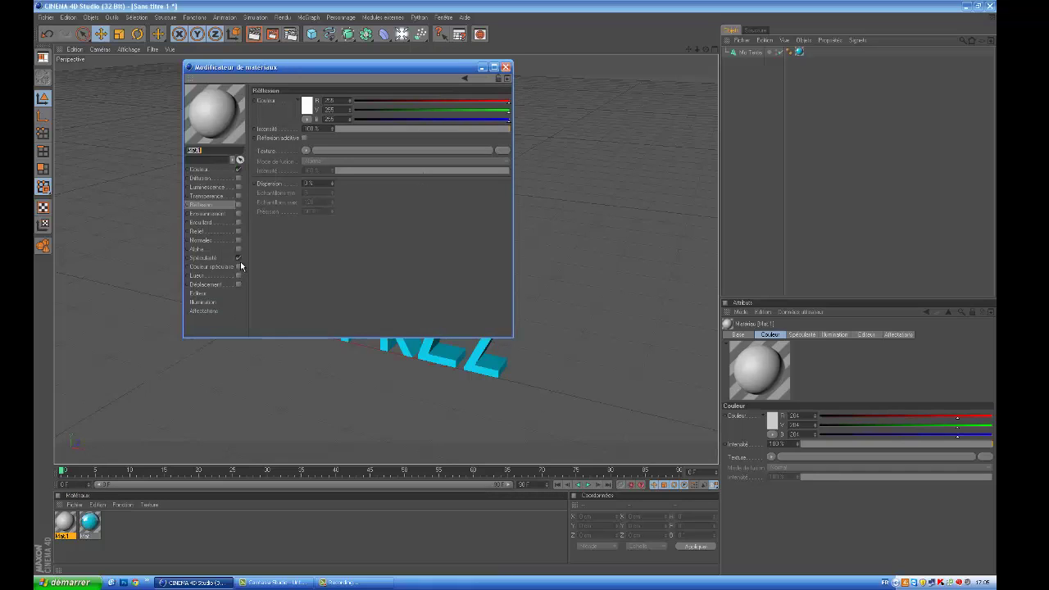
pyautogui.click(239, 258)
pyautogui.click(205, 169)
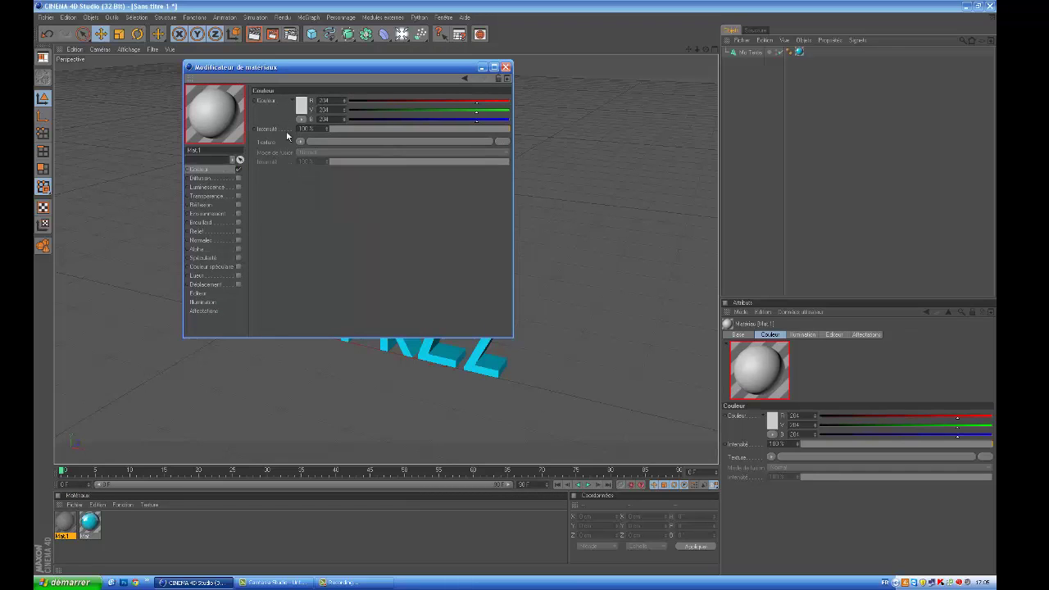
pyautogui.click(302, 108)
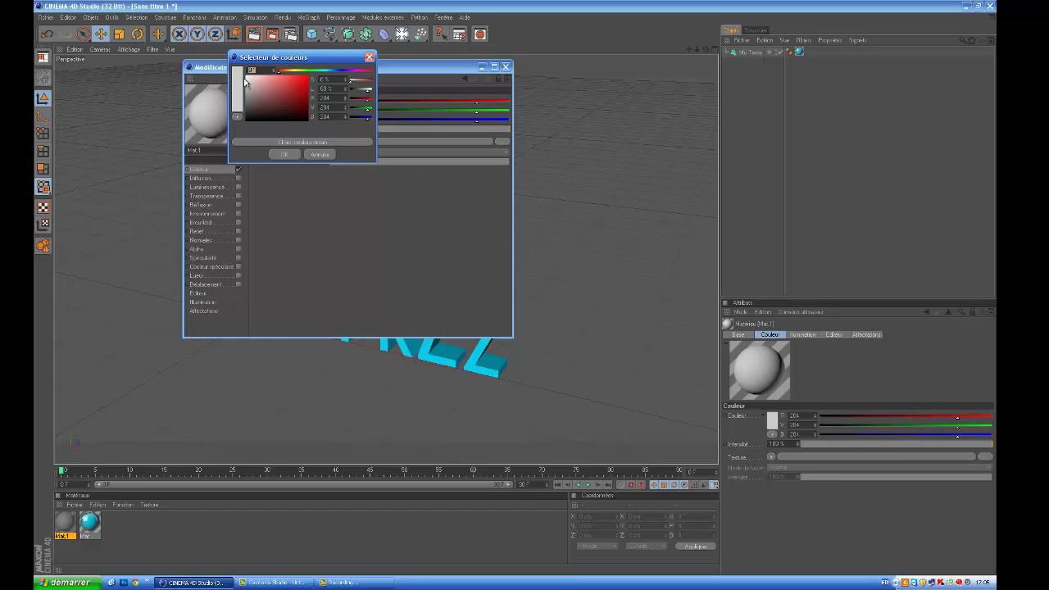
pyautogui.click(246, 78)
pyautogui.click(291, 156)
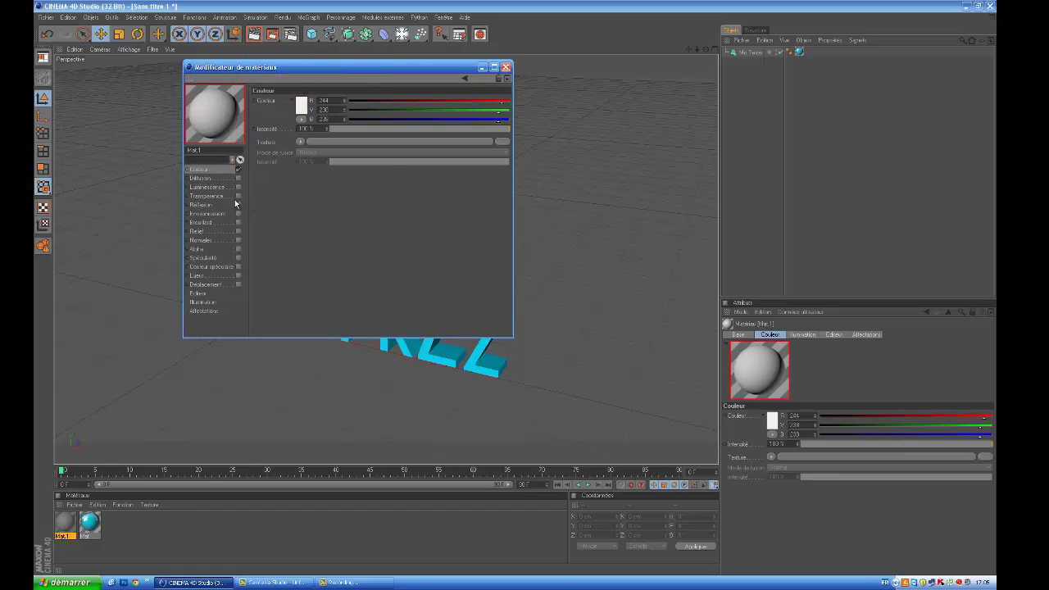
# Step: Give Mat.1 faint Fresnel reflection, apply it to DarkZz, and reorder tags so cyan stays visible
pyautogui.click(238, 205)
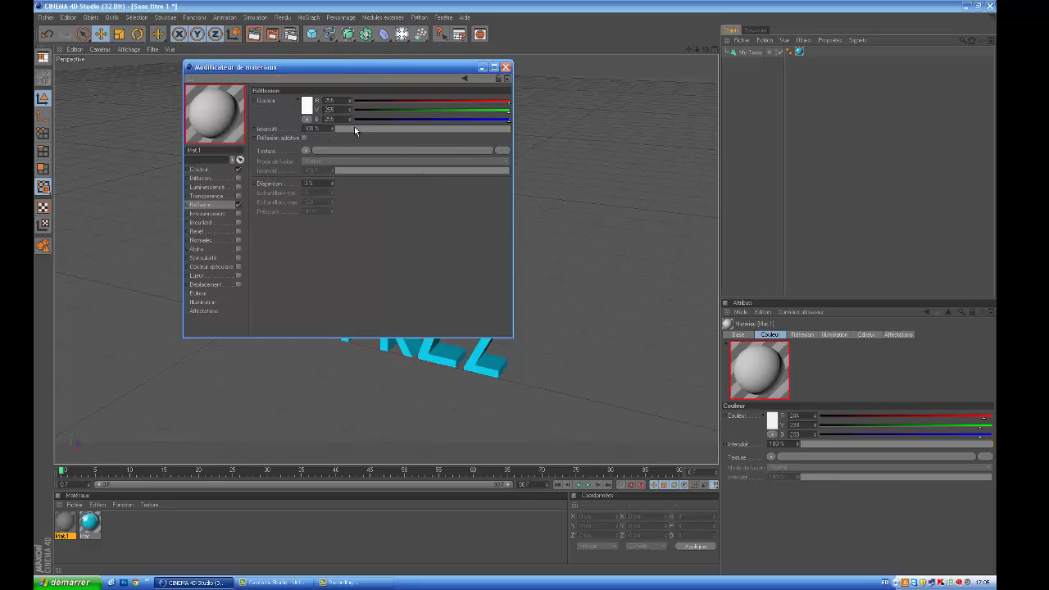
pyautogui.moveTo(354, 128); pyautogui.dragTo(370, 128)
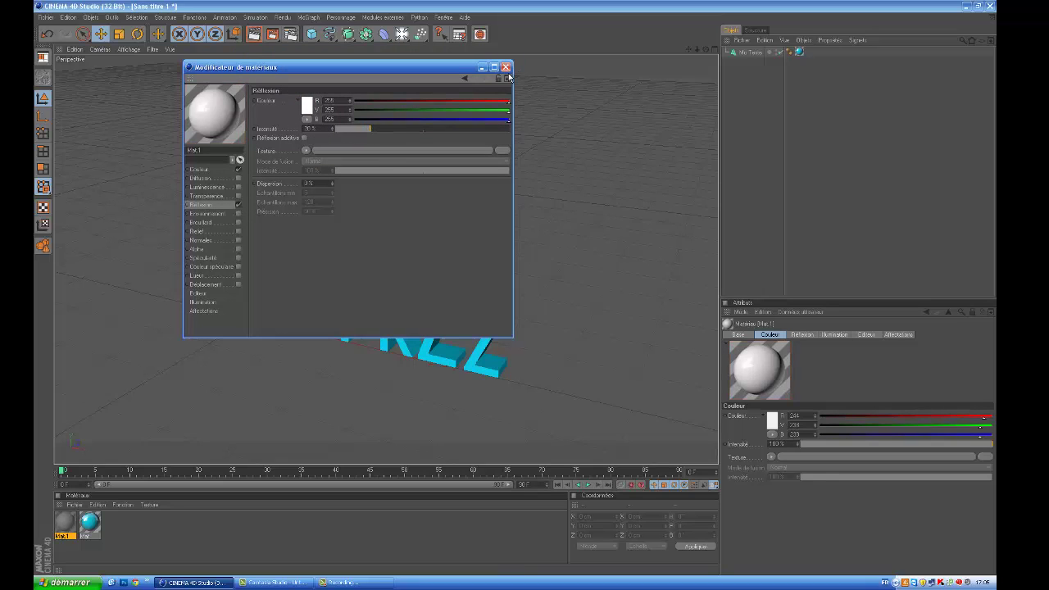
pyautogui.click(306, 151)
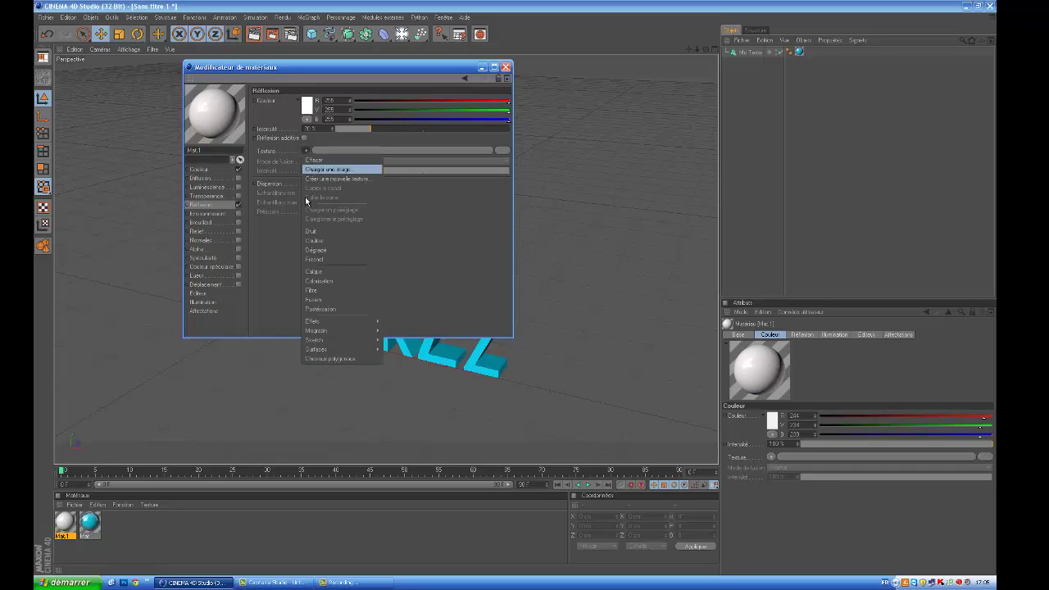
pyautogui.click(320, 260)
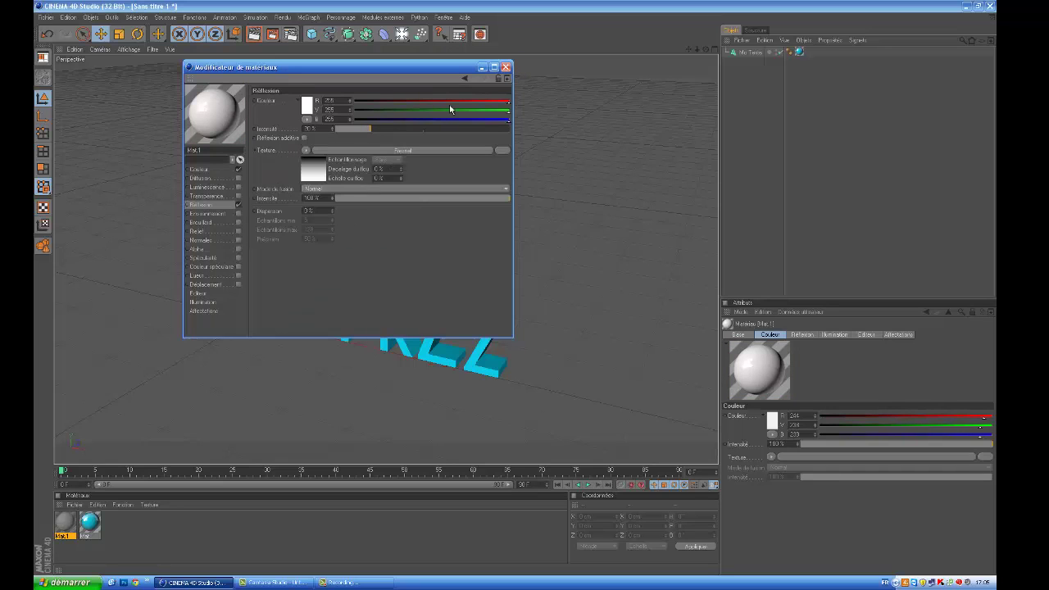
pyautogui.click(505, 66)
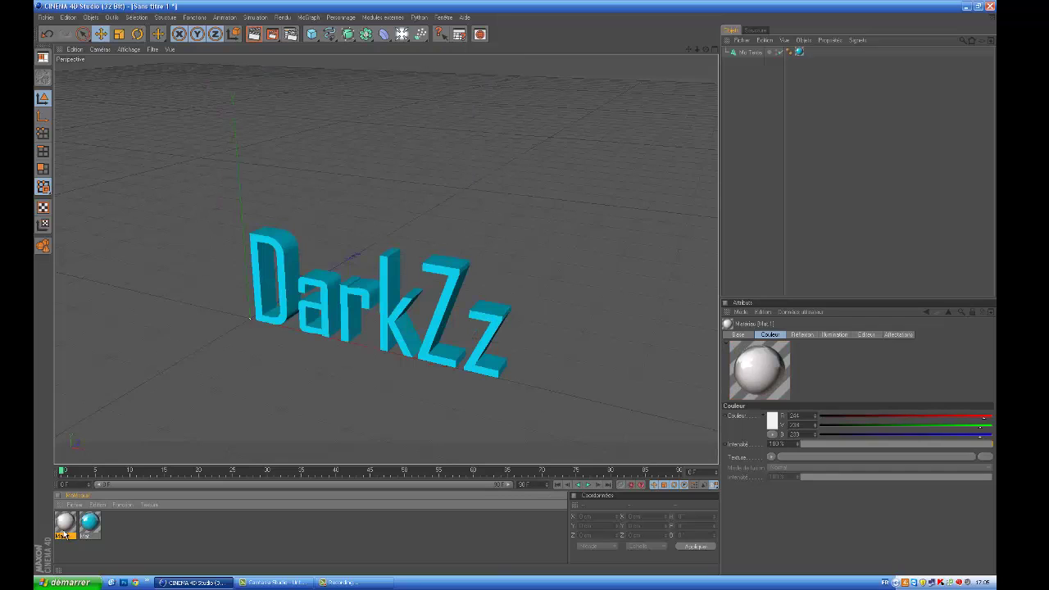
pyautogui.moveTo(255, 284); pyautogui.dragTo(256, 283)
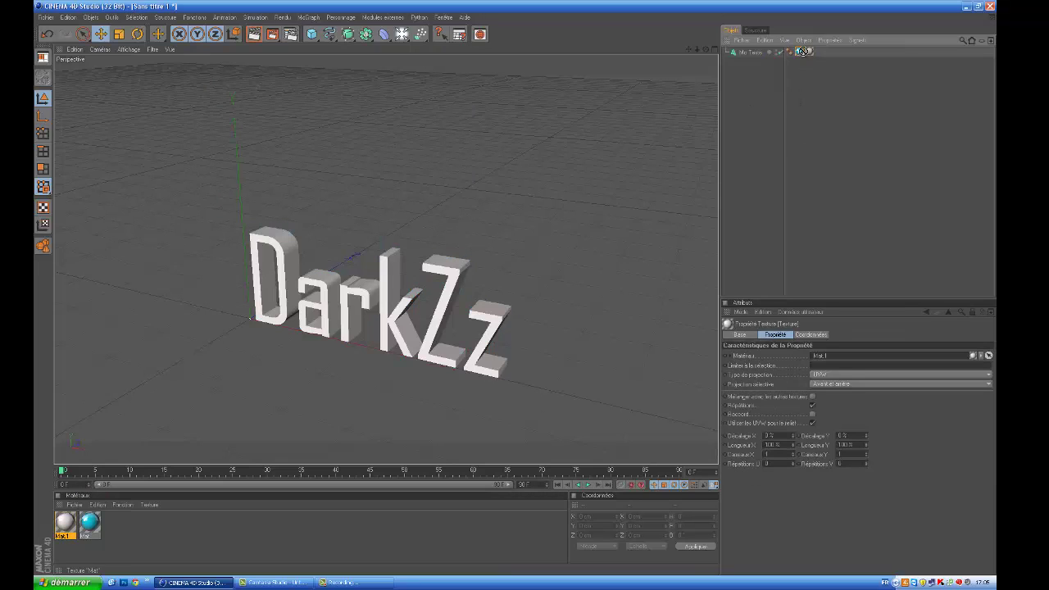
pyautogui.moveTo(799, 52); pyautogui.dragTo(816, 52)
# Step: Add a Sol floor object and lower it to about -84 cm beneath the DarkZz text
pyautogui.click(581, 205)
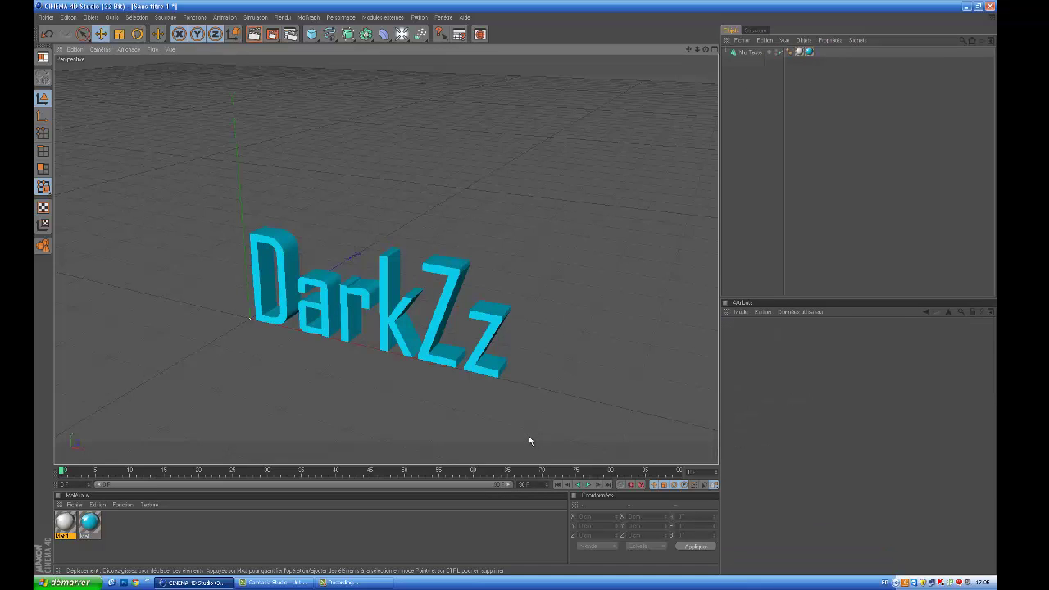
pyautogui.click(401, 34)
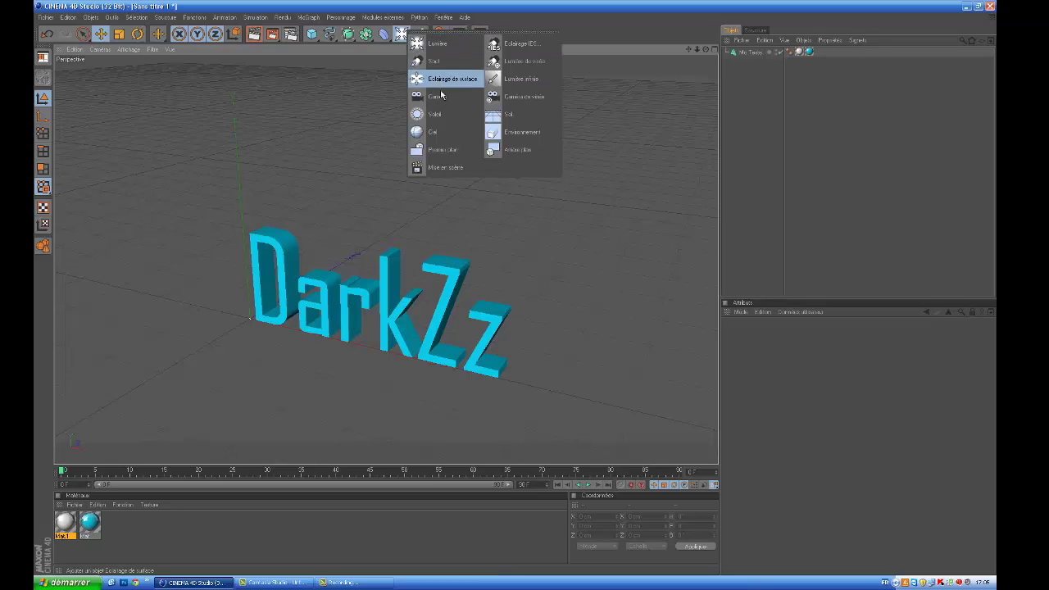
pyautogui.click(494, 117)
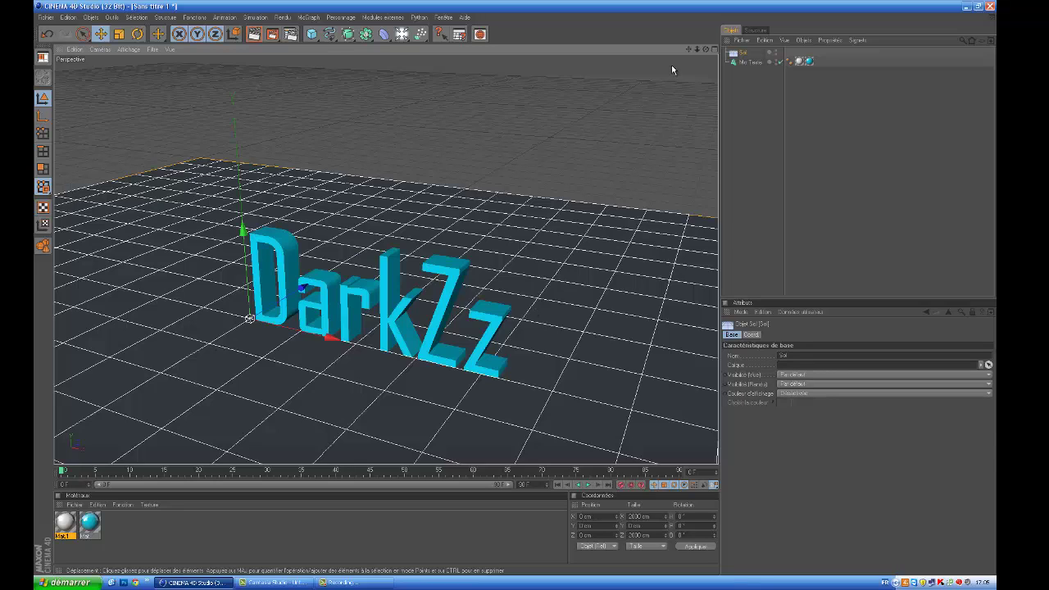
pyautogui.moveTo(695, 50); pyautogui.dragTo(516, 293)
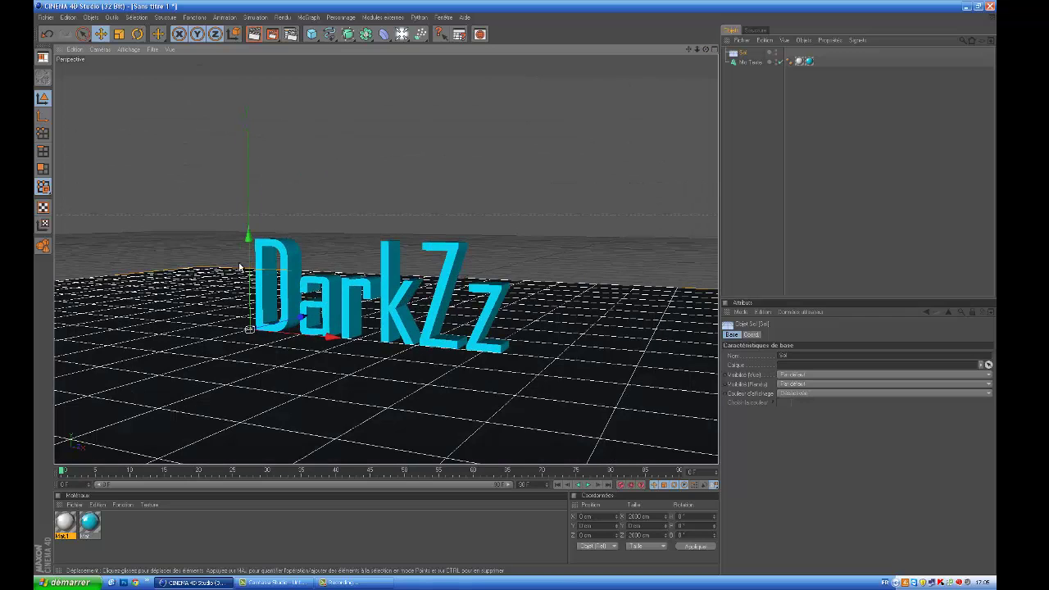
pyautogui.moveTo(246, 237); pyautogui.dragTo(248, 293)
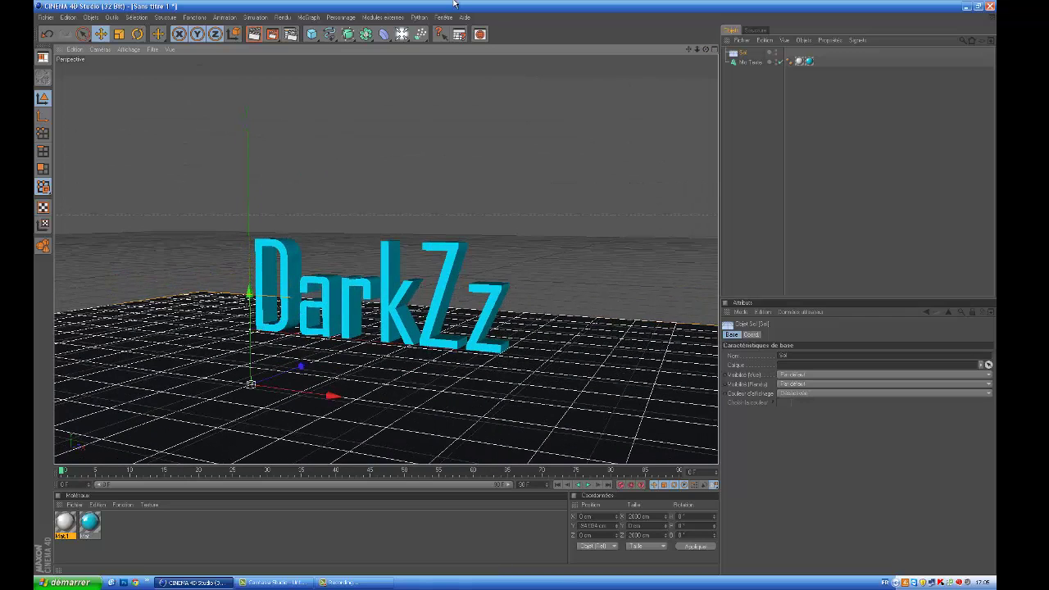
# Step: Add a second floor Sol.1, rotate it 90° upright and move it back behind the text
pyautogui.click(401, 33)
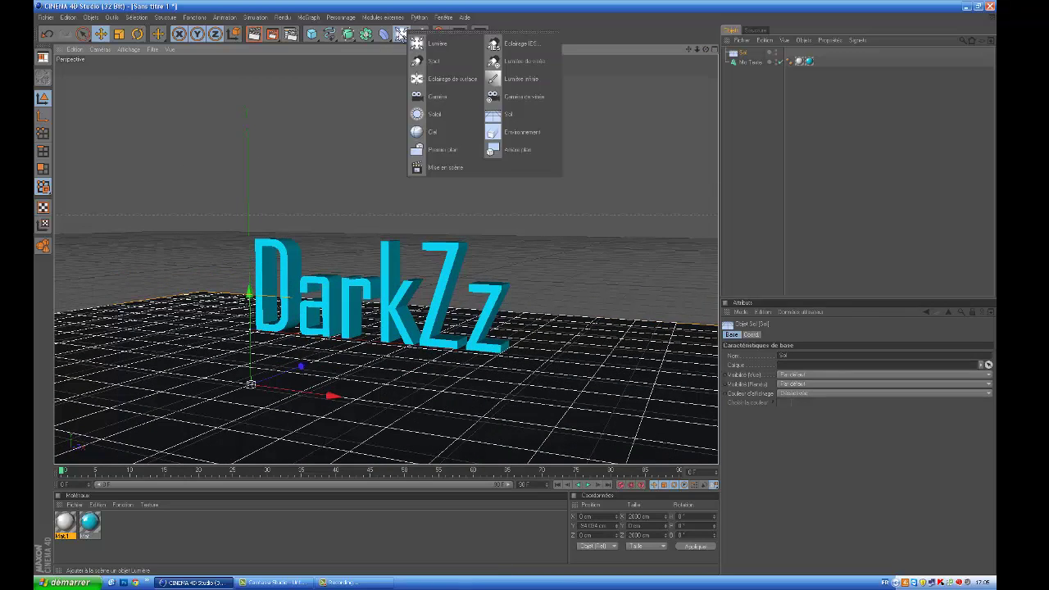
pyautogui.click(504, 118)
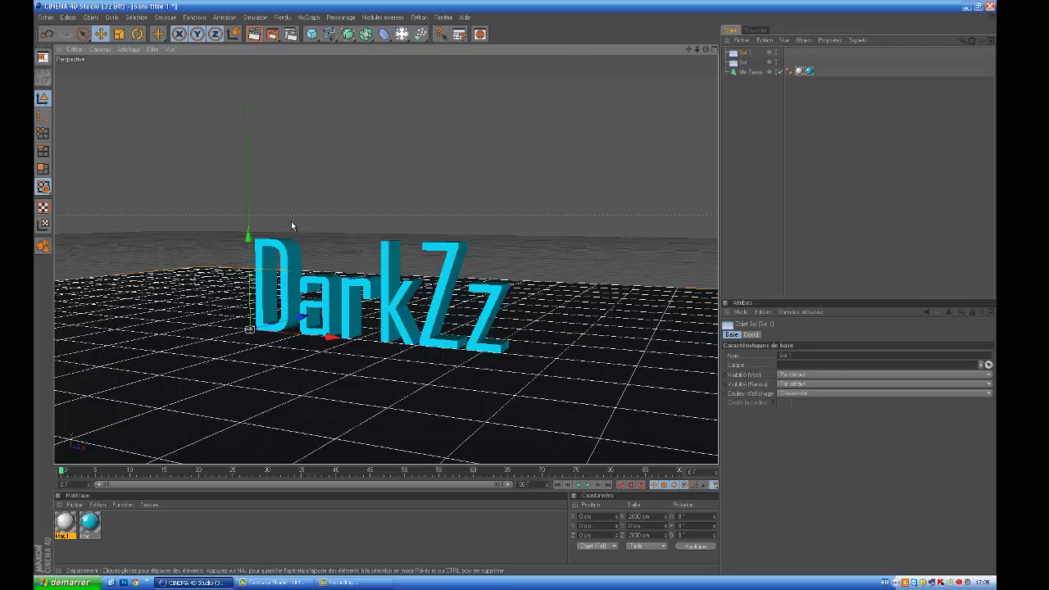
pyautogui.press('r')
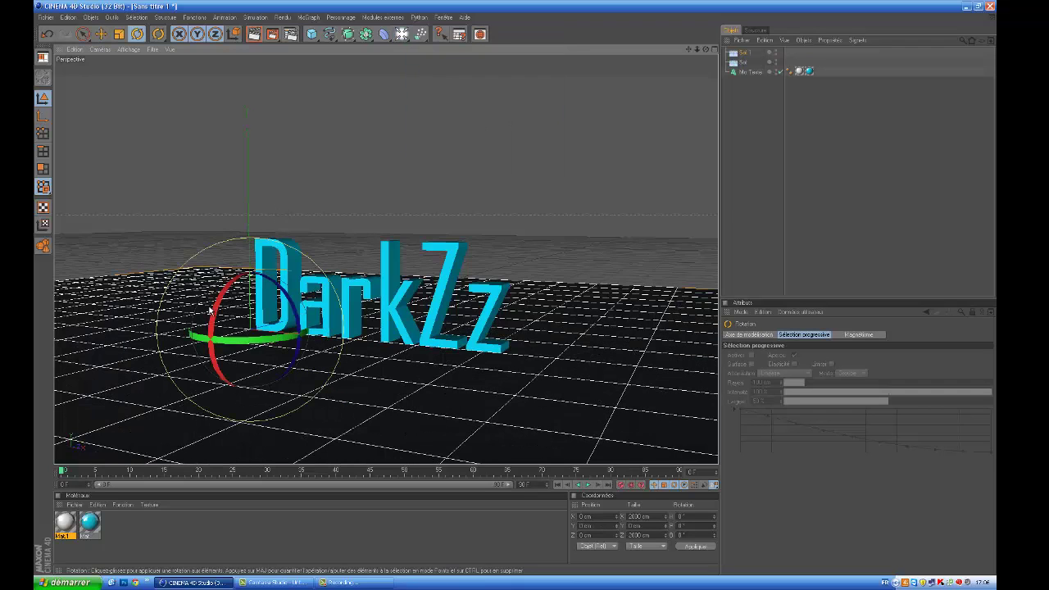
pyautogui.moveTo(220, 297)
pyautogui.mouseDown()
pyautogui.moveTo(215, 340)
pyautogui.moveTo(229, 385)
pyautogui.mouseUp()
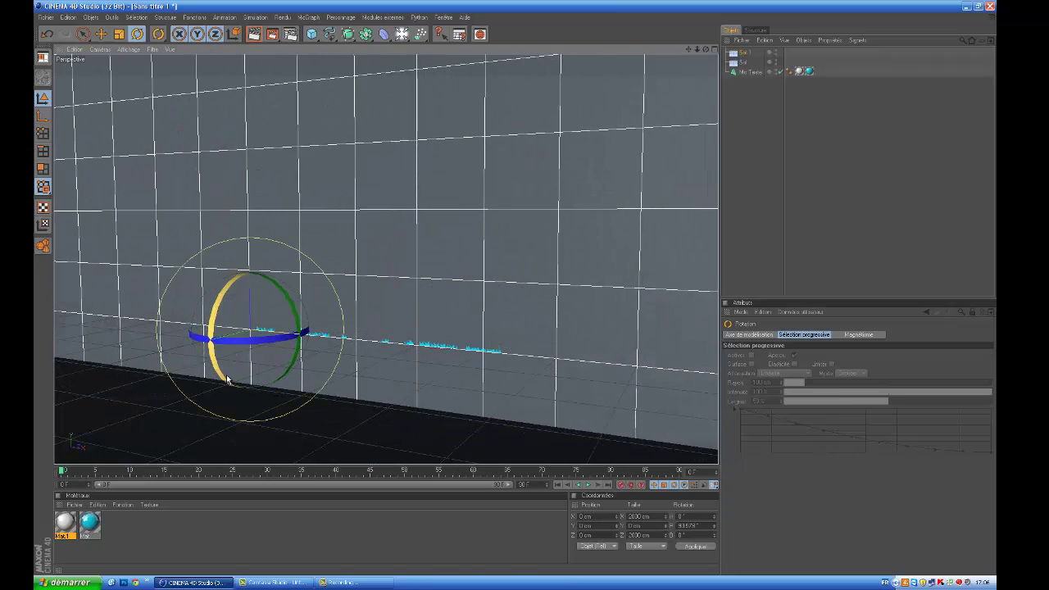
pyautogui.click(100, 33)
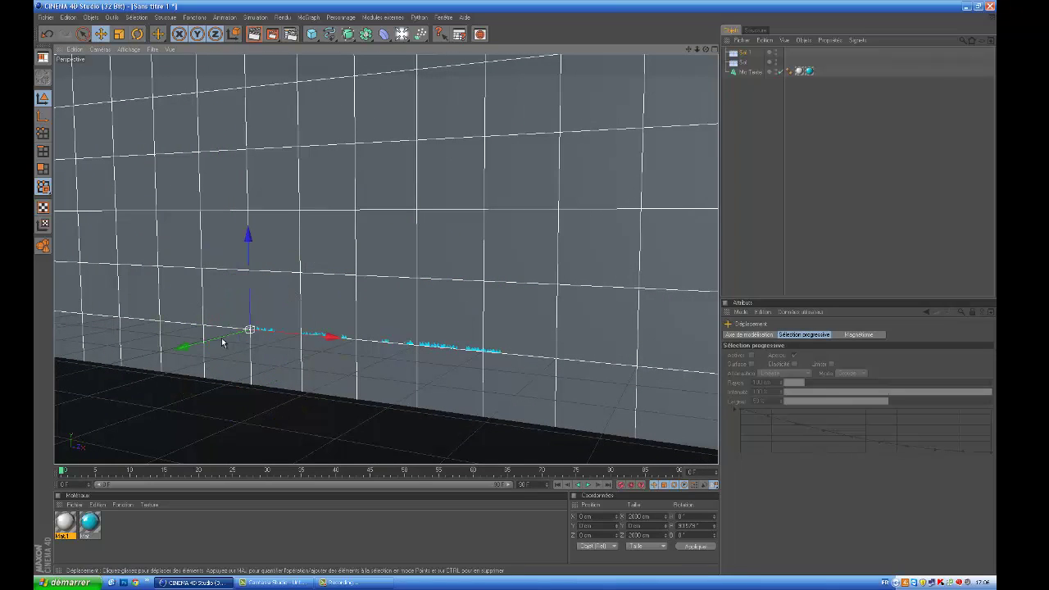
pyautogui.moveTo(204, 348)
pyautogui.mouseDown()
pyautogui.moveTo(521, 289)
pyautogui.moveTo(189, 250)
pyautogui.mouseUp()
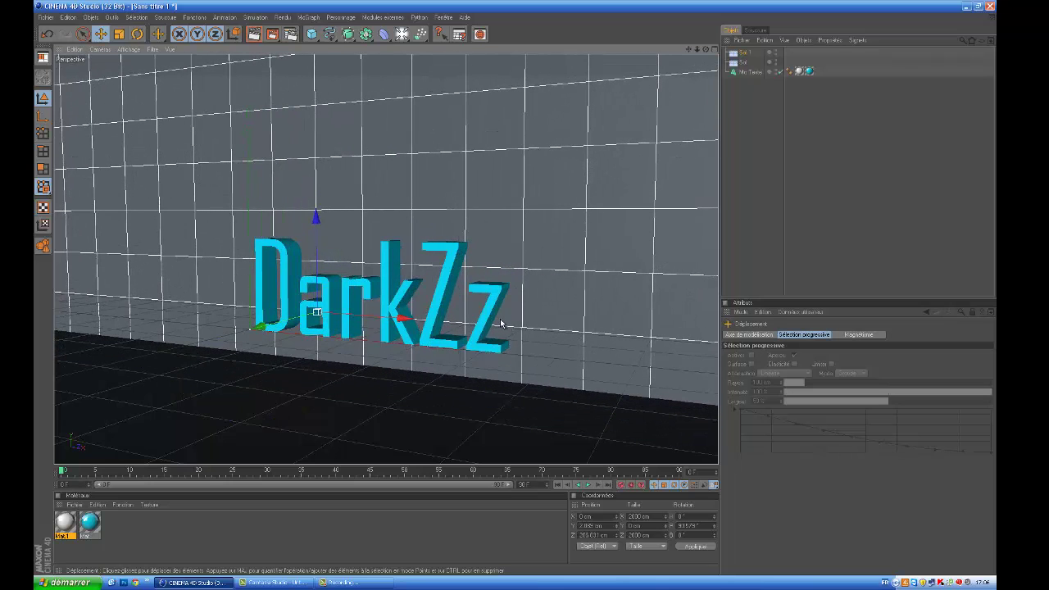
pyautogui.click(493, 312)
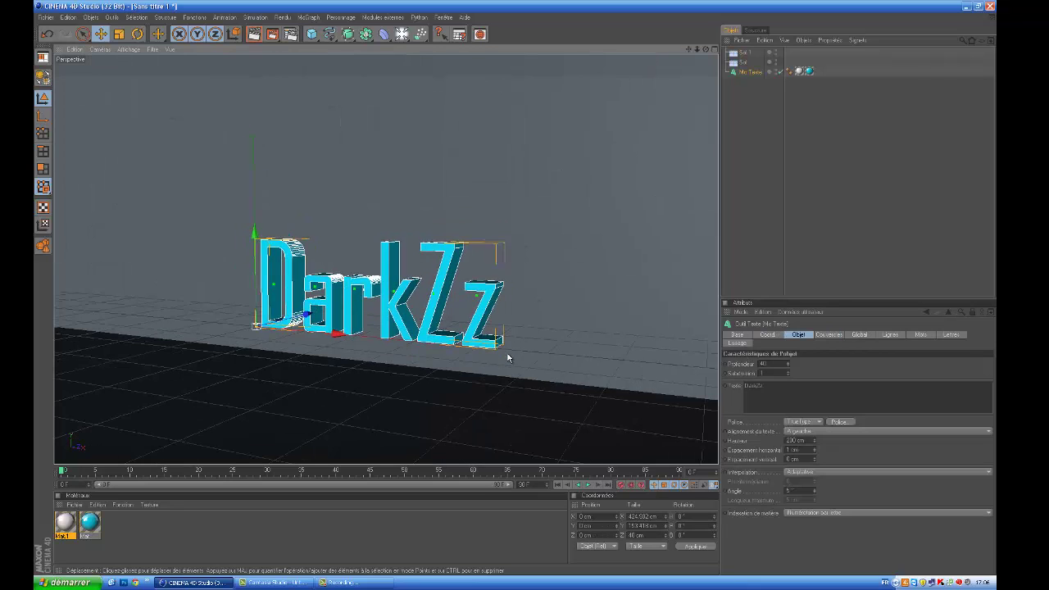
pyautogui.scroll(-2, 504, 354)
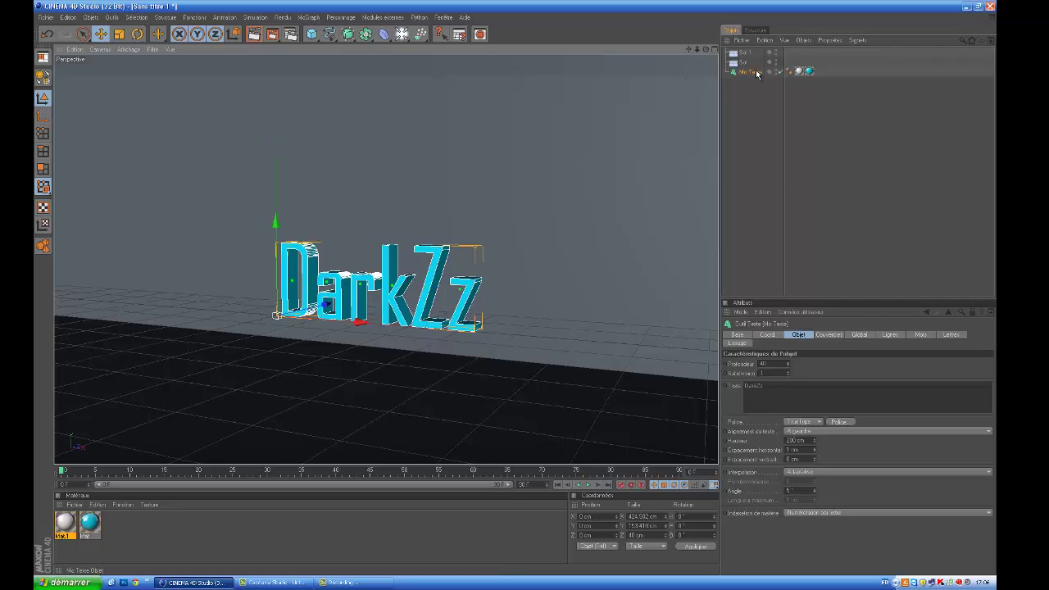
# Step: Run Thrausi's Break Now on the DarkZz text to split it into per-letter fragment groups
pyautogui.click(387, 18)
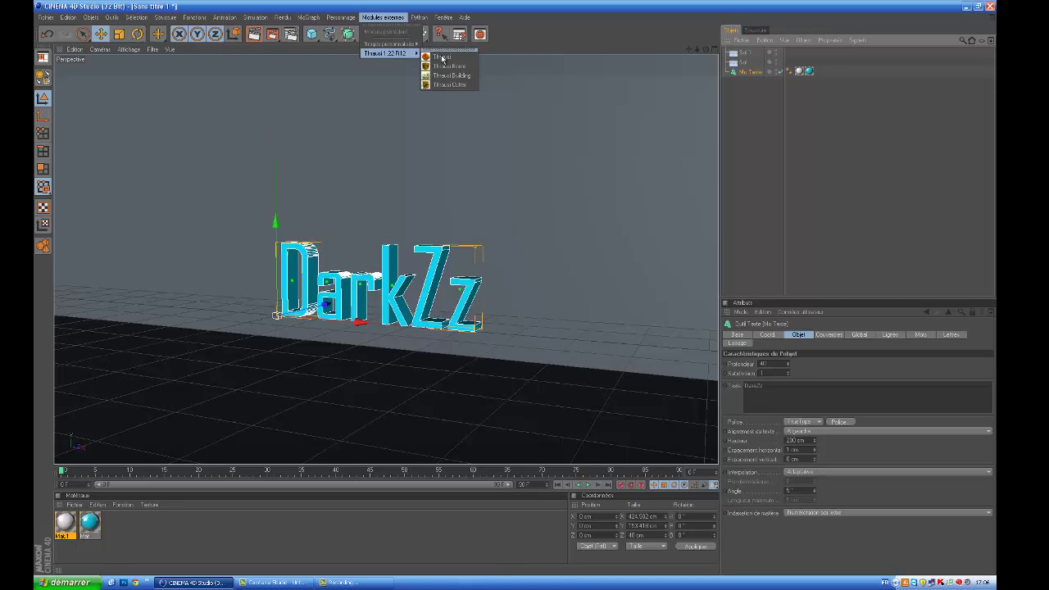
pyautogui.click(440, 55)
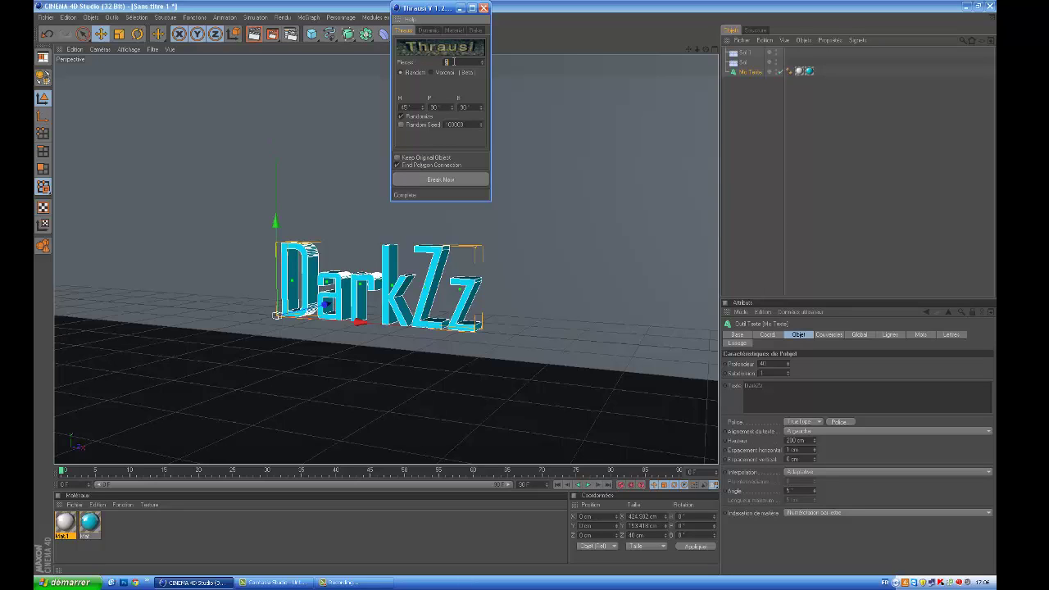
pyautogui.click(447, 180)
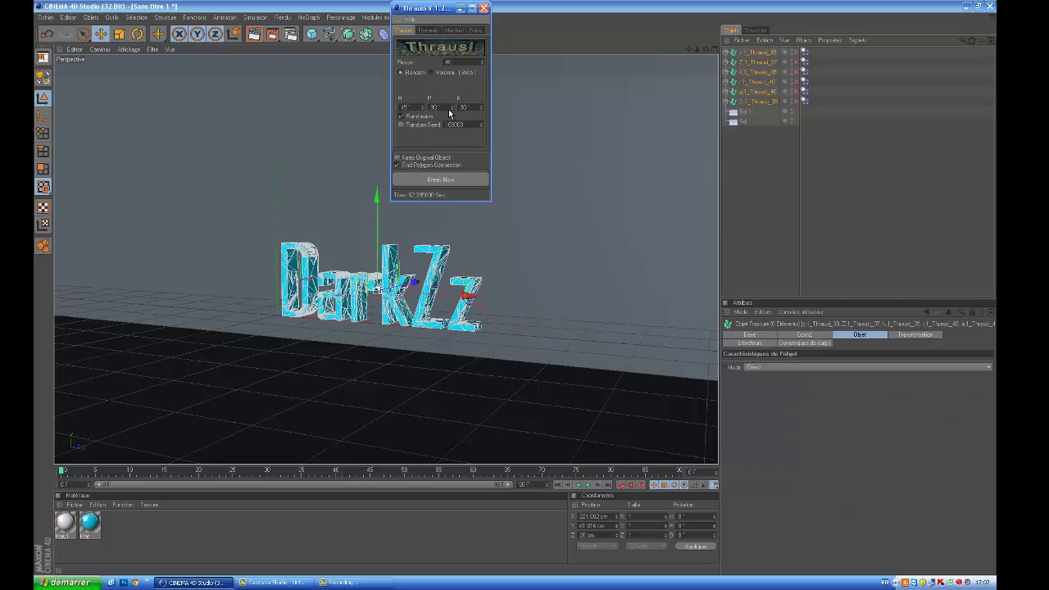
pyautogui.click(483, 9)
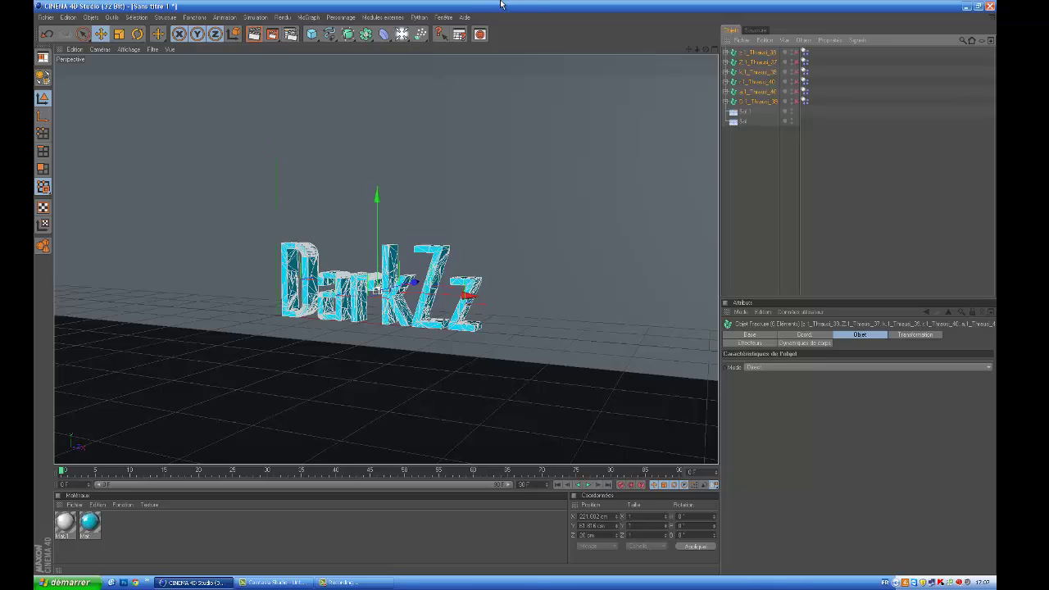
# Step: Add a MoGraph Fracture object and nest the six Thrausi letter groups under it
pyautogui.click(306, 18)
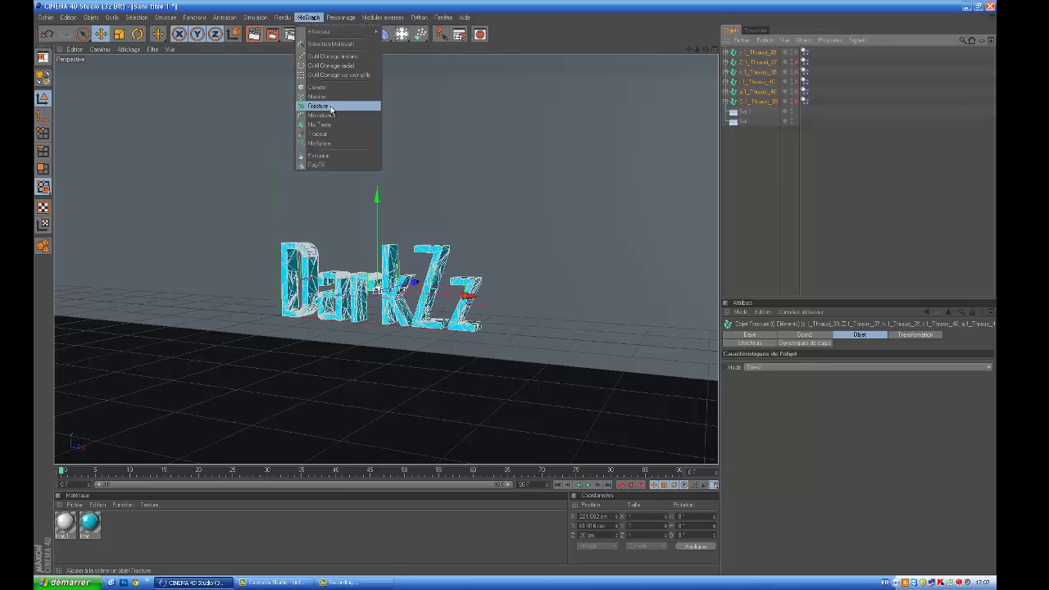
pyautogui.click(330, 105)
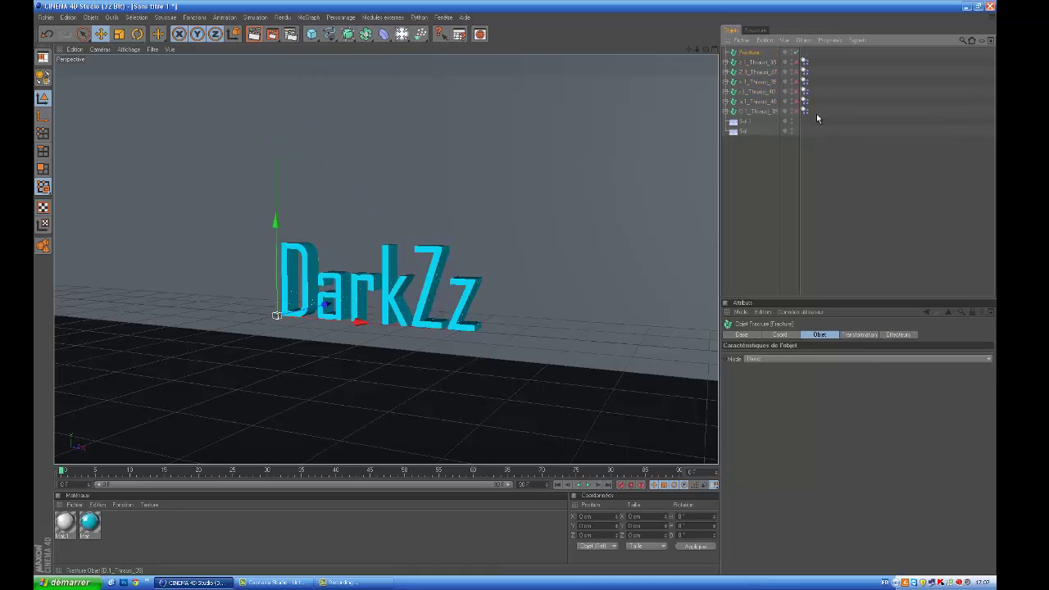
pyautogui.moveTo(811, 110); pyautogui.dragTo(737, 66)
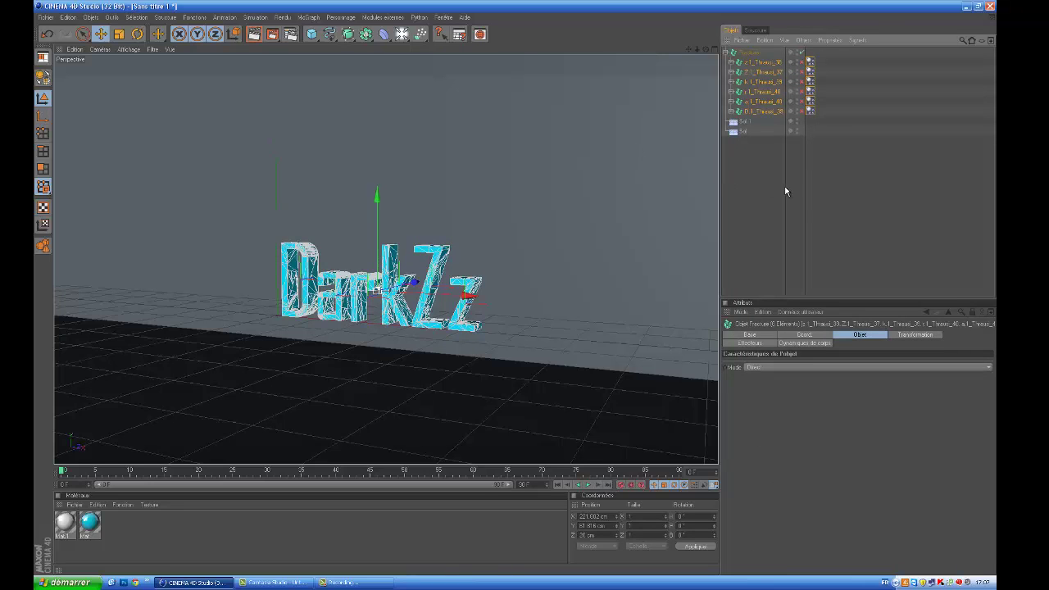
pyautogui.click(755, 194)
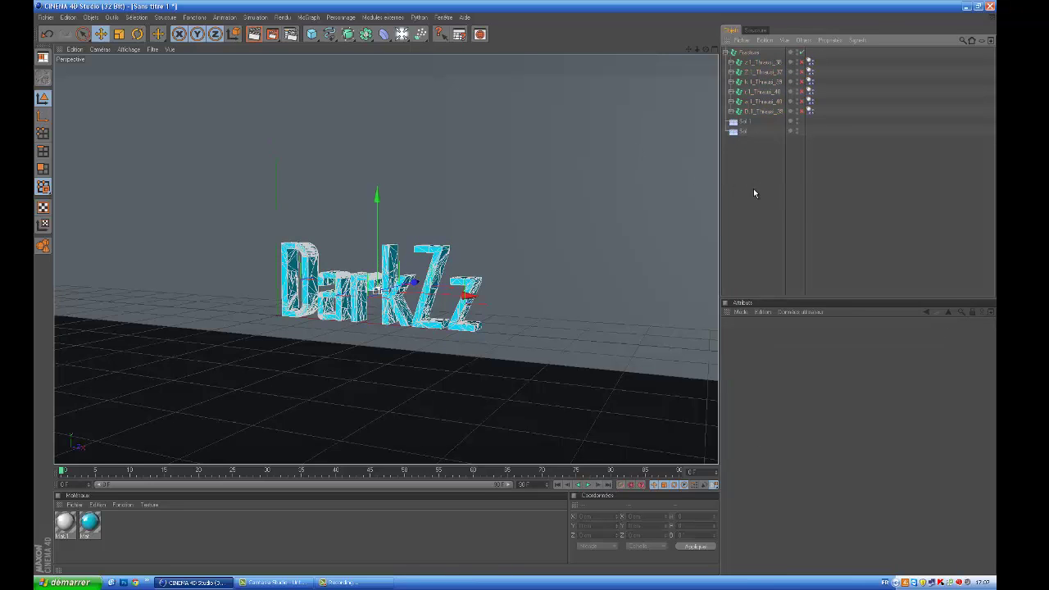
pyautogui.click(749, 53)
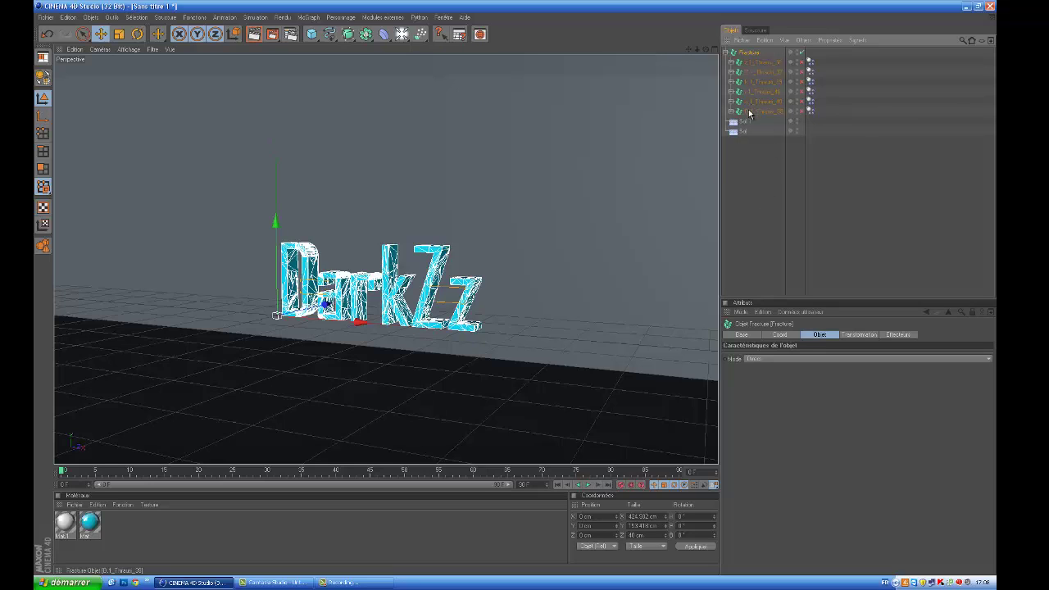
# Step: Lift the final z, D, a and k letter pieces to differing heights
pyautogui.click(749, 63)
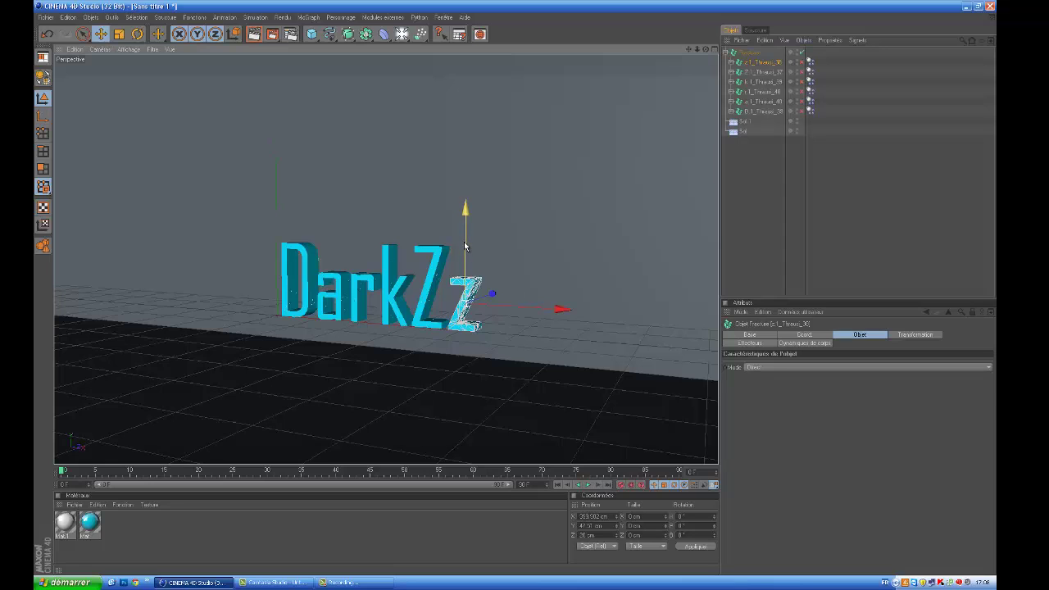
pyautogui.moveTo(465, 244); pyautogui.dragTo(515, 291)
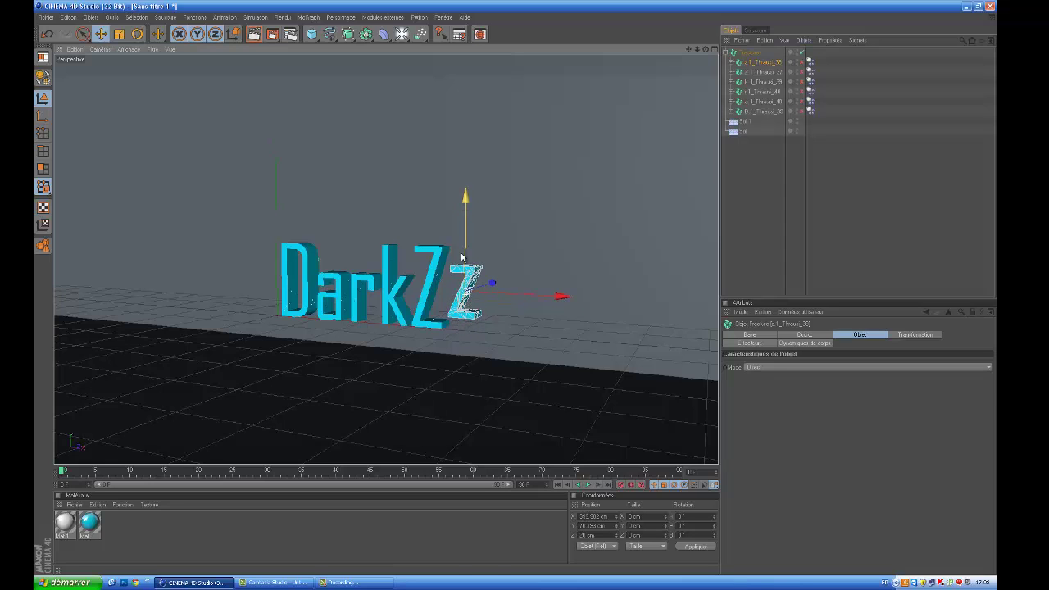
pyautogui.click(294, 257)
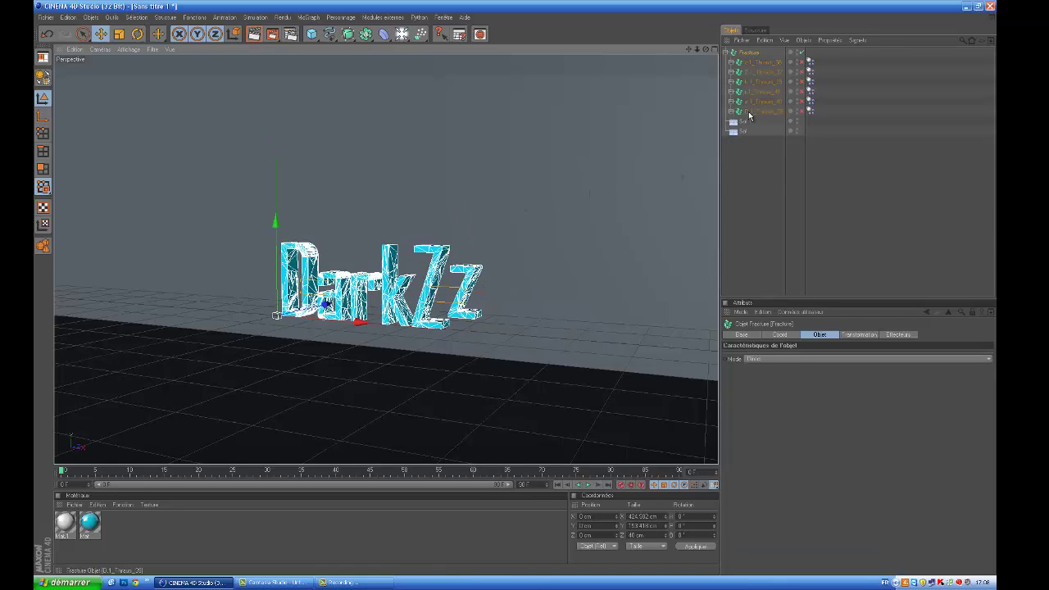
pyautogui.click(749, 113)
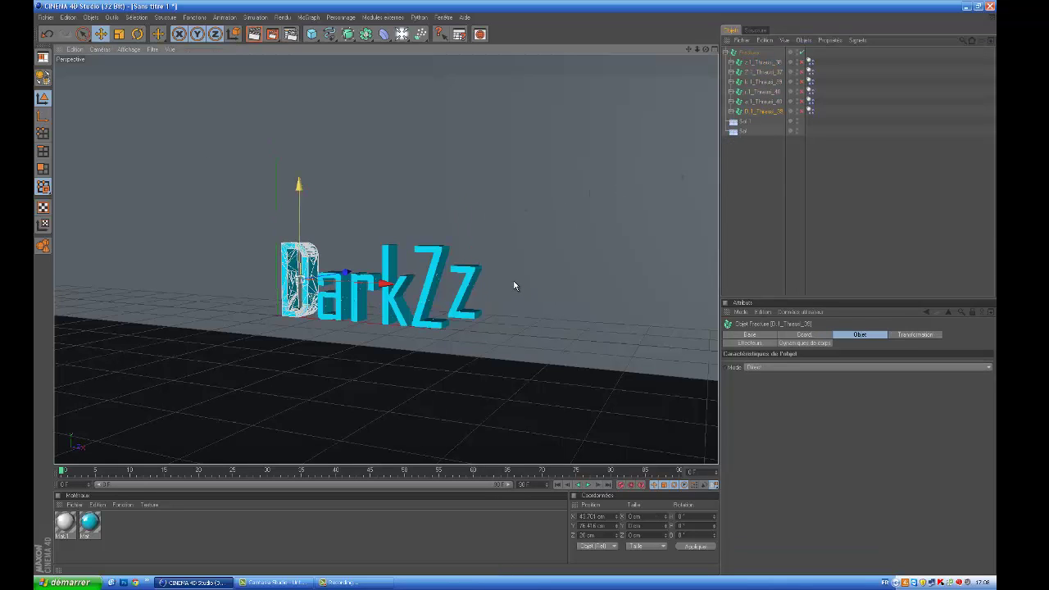
pyautogui.moveTo(515, 286); pyautogui.dragTo(516, 289)
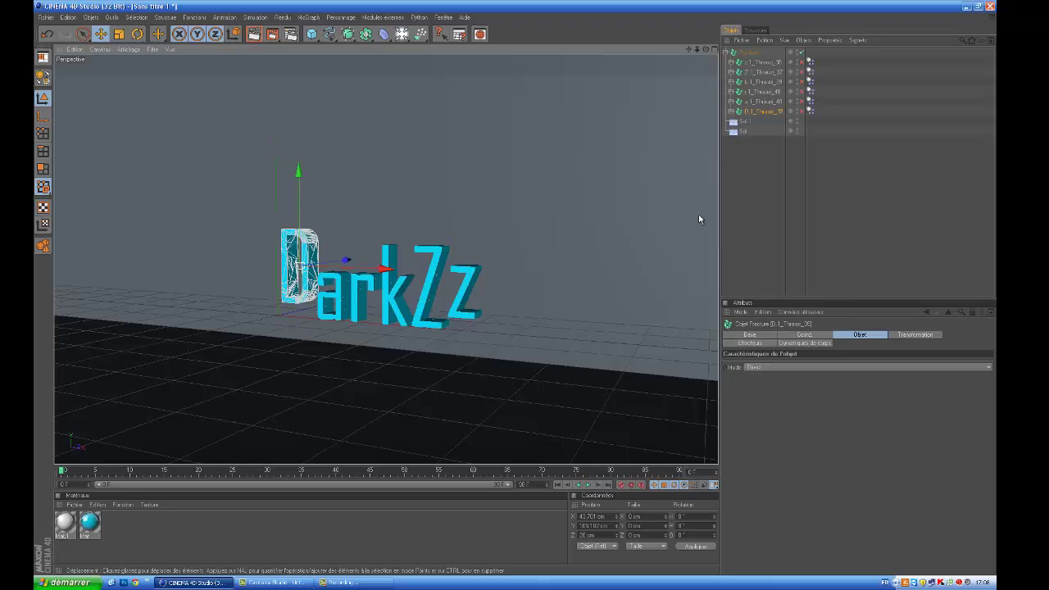
pyautogui.click(754, 102)
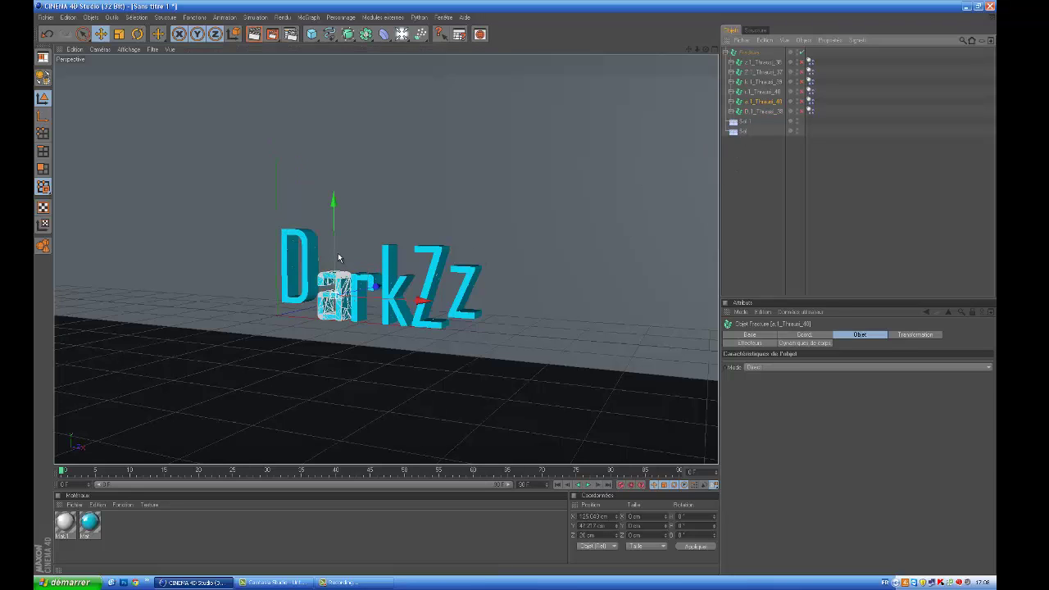
pyautogui.moveTo(516, 290); pyautogui.dragTo(517, 289)
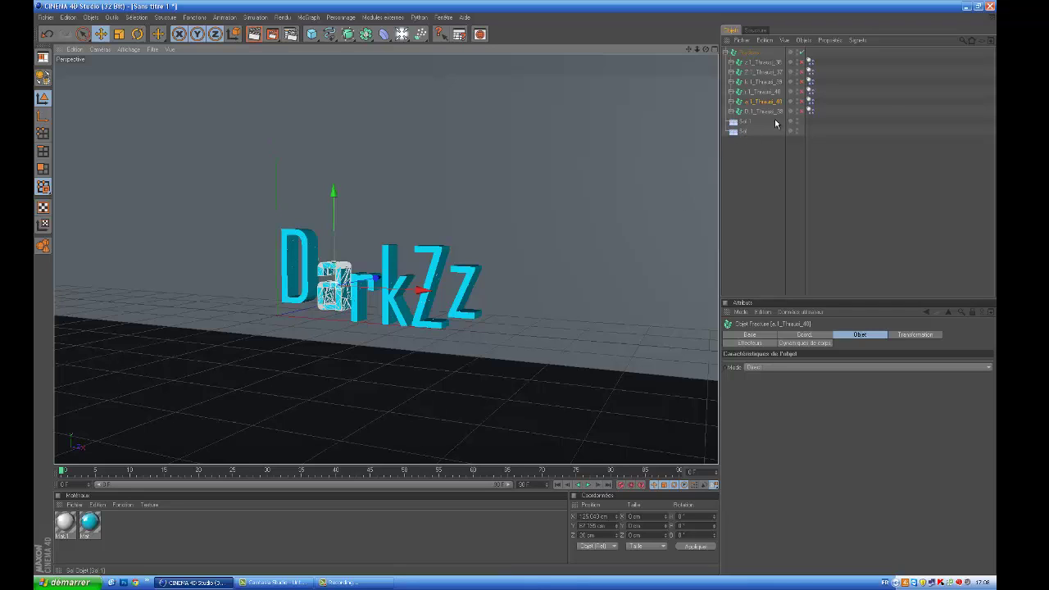
pyautogui.click(749, 82)
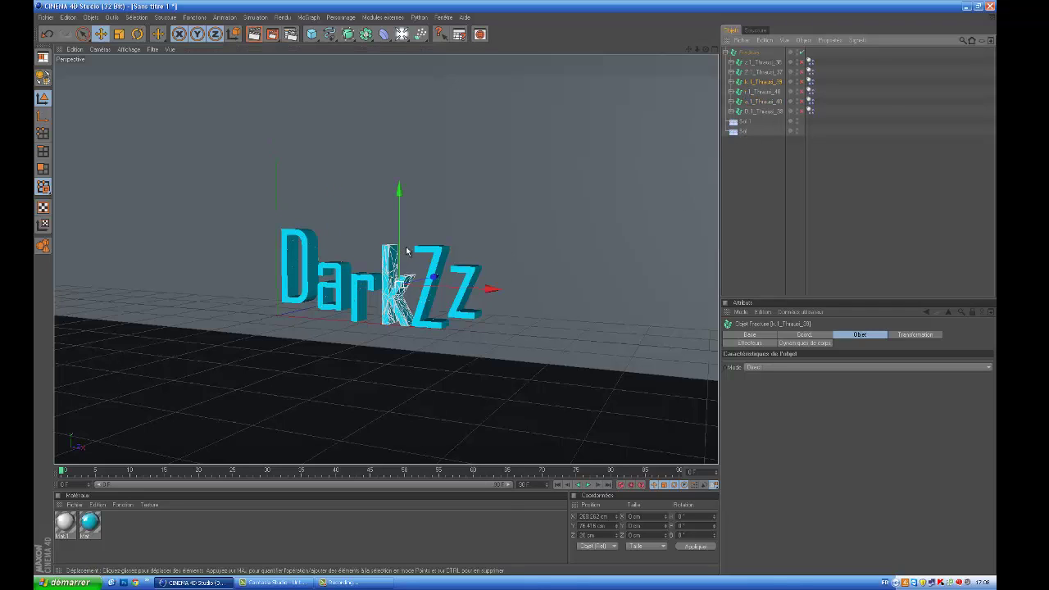
pyautogui.moveTo(515, 289); pyautogui.dragTo(514, 286)
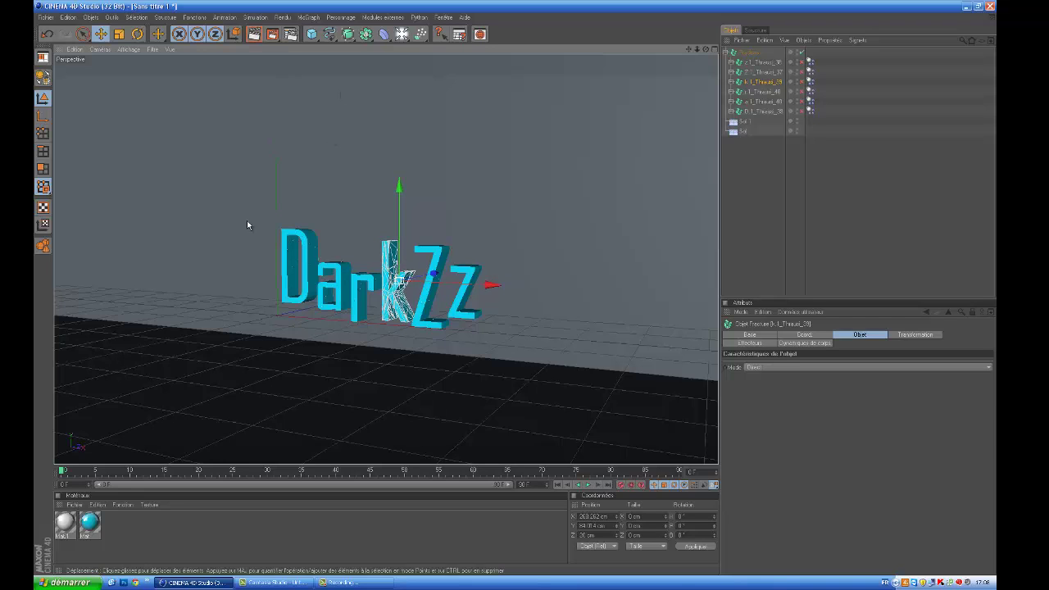
pyautogui.click(762, 111)
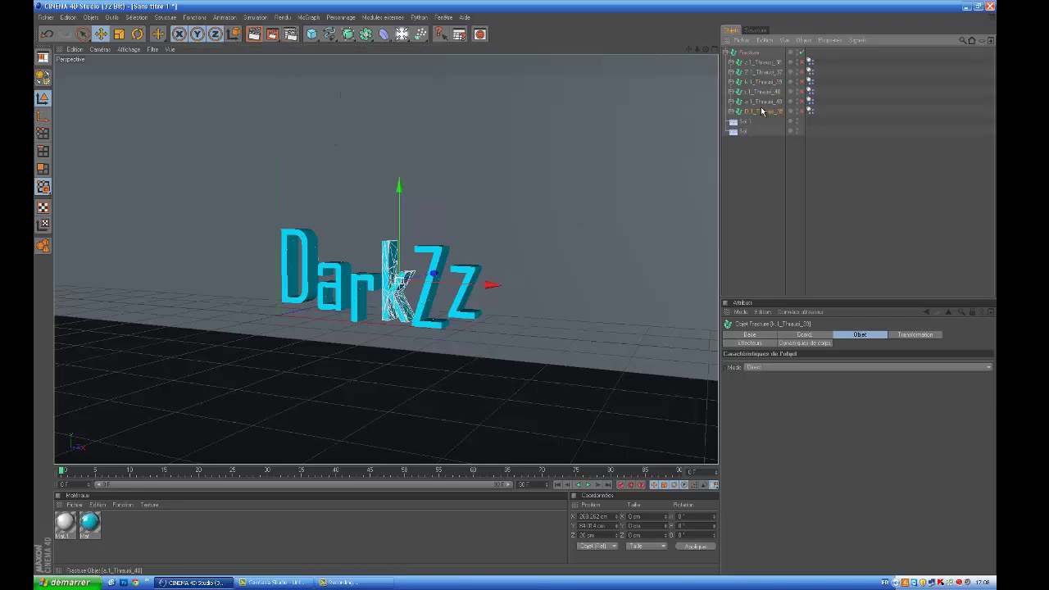
# Step: Tilt the D and a letter pieces with the rotate tool, turning the a strongly around its heading
pyautogui.click(137, 34)
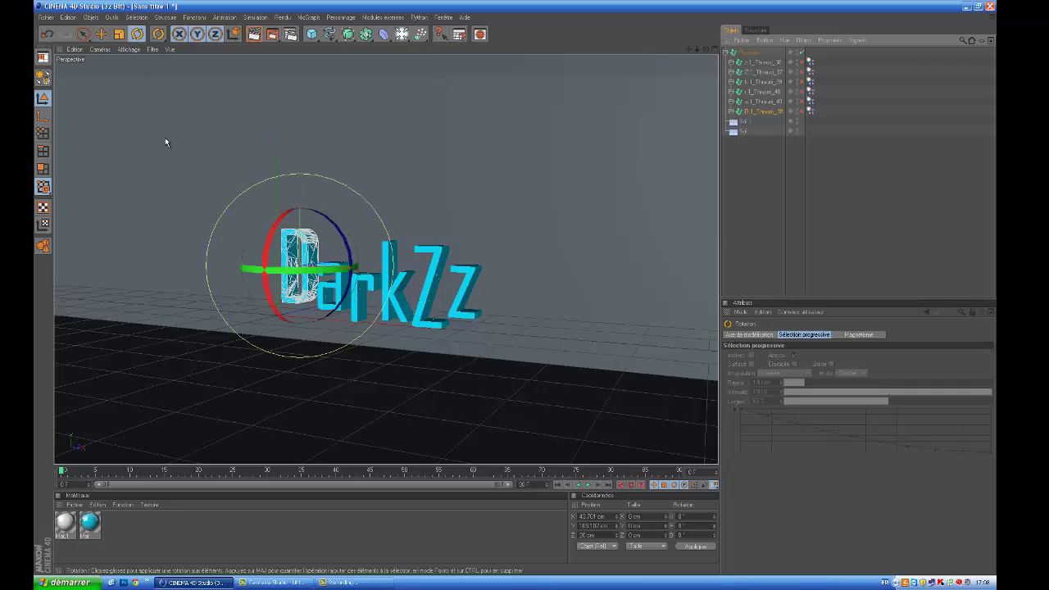
pyautogui.moveTo(305, 271); pyautogui.dragTo(270, 228)
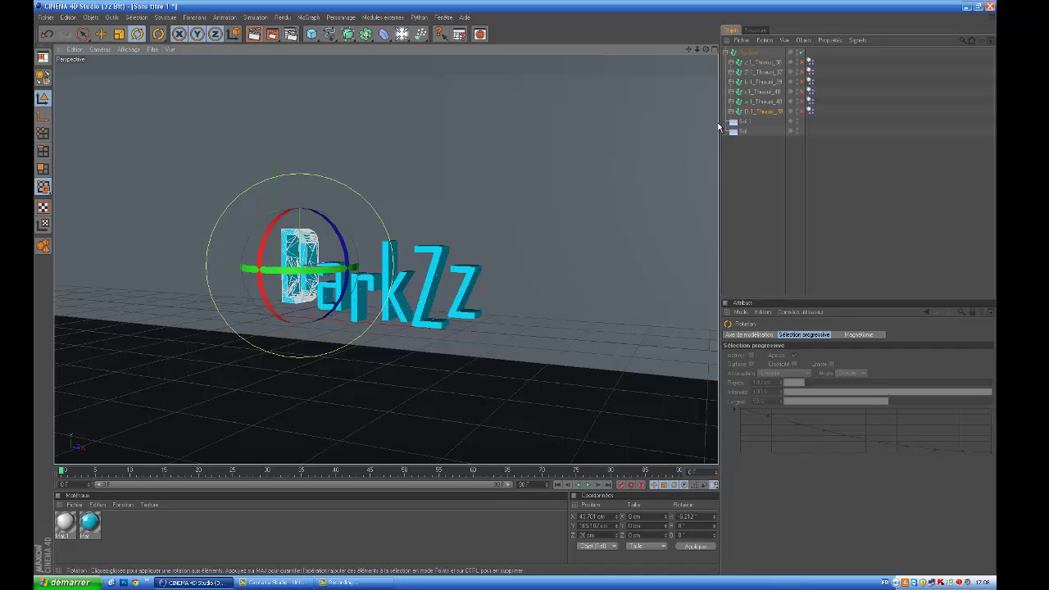
pyautogui.click(766, 101)
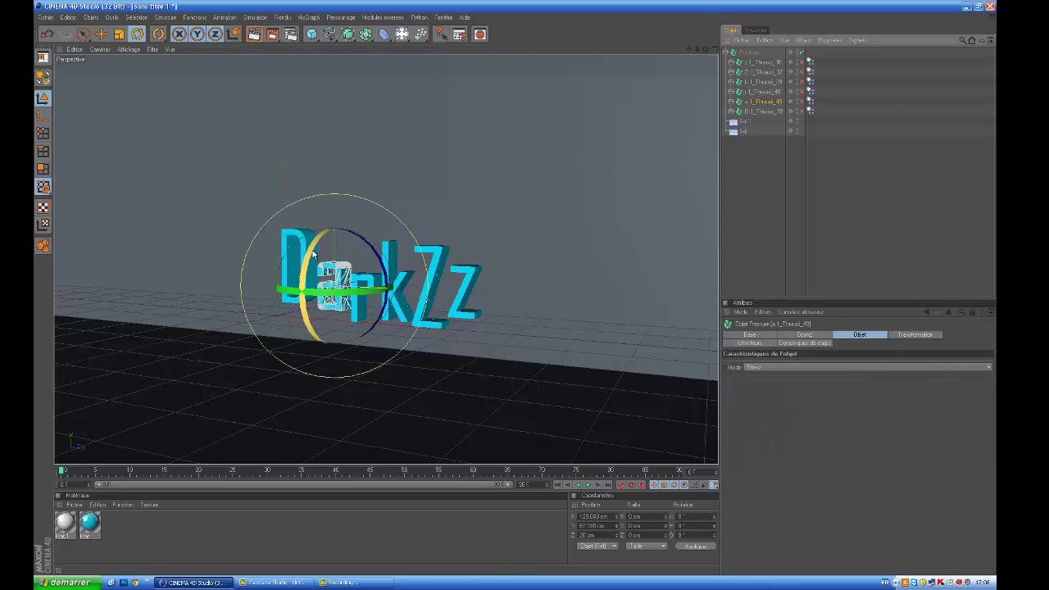
pyautogui.moveTo(312, 254)
pyautogui.mouseDown()
pyautogui.moveTo(380, 272)
pyautogui.moveTo(375, 287)
pyautogui.mouseUp()
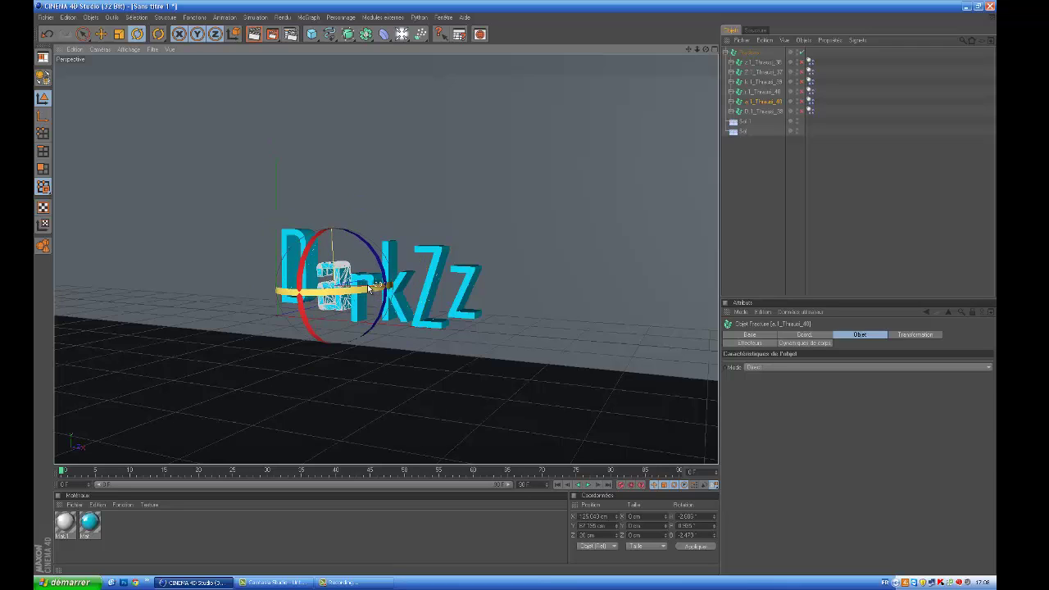
pyautogui.moveTo(372, 288)
pyautogui.mouseDown()
pyautogui.moveTo(358, 284)
pyautogui.moveTo(338, 299)
pyautogui.moveTo(365, 295)
pyautogui.mouseUp()
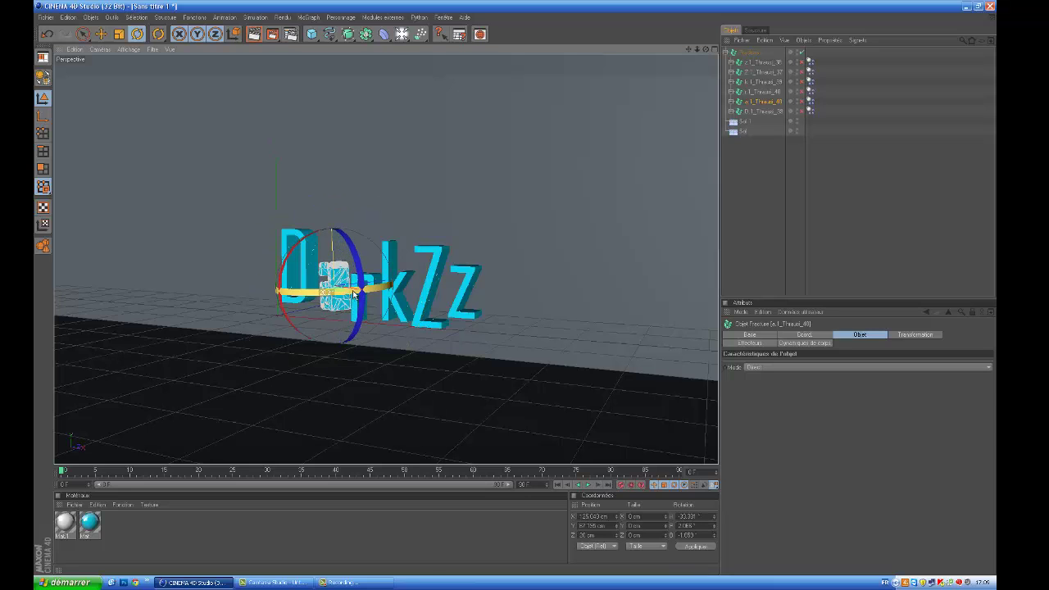
pyautogui.moveTo(689, 49); pyautogui.dragTo(515, 286)
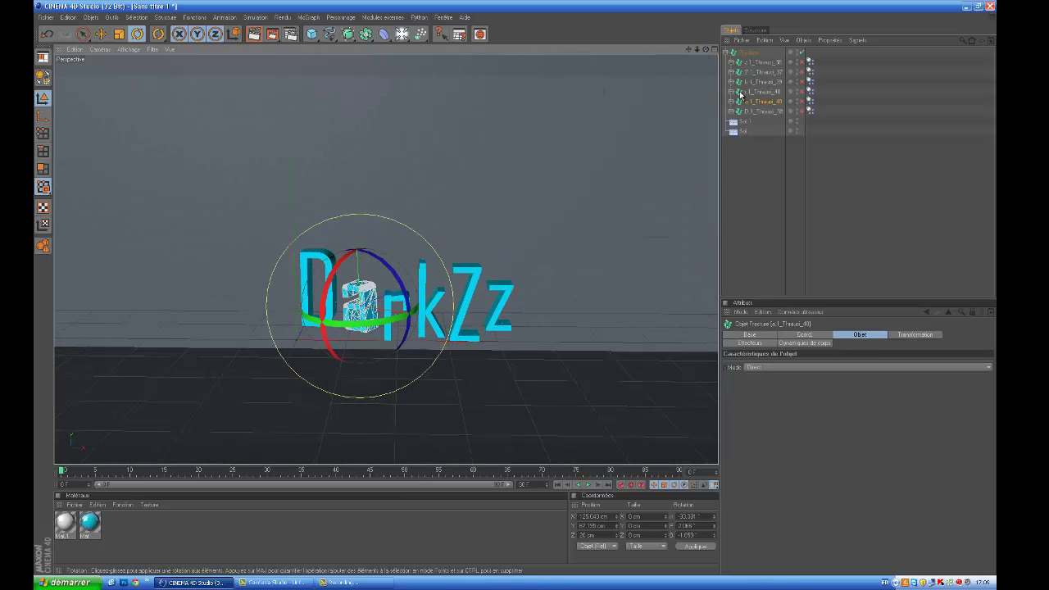
# Step: Tilt the D letter further and lean the r and k letter pieces slightly
pyautogui.click(332, 283)
pyautogui.moveTo(336, 283)
pyautogui.mouseDown()
pyautogui.moveTo(293, 234)
pyautogui.moveTo(372, 131)
pyautogui.mouseUp()
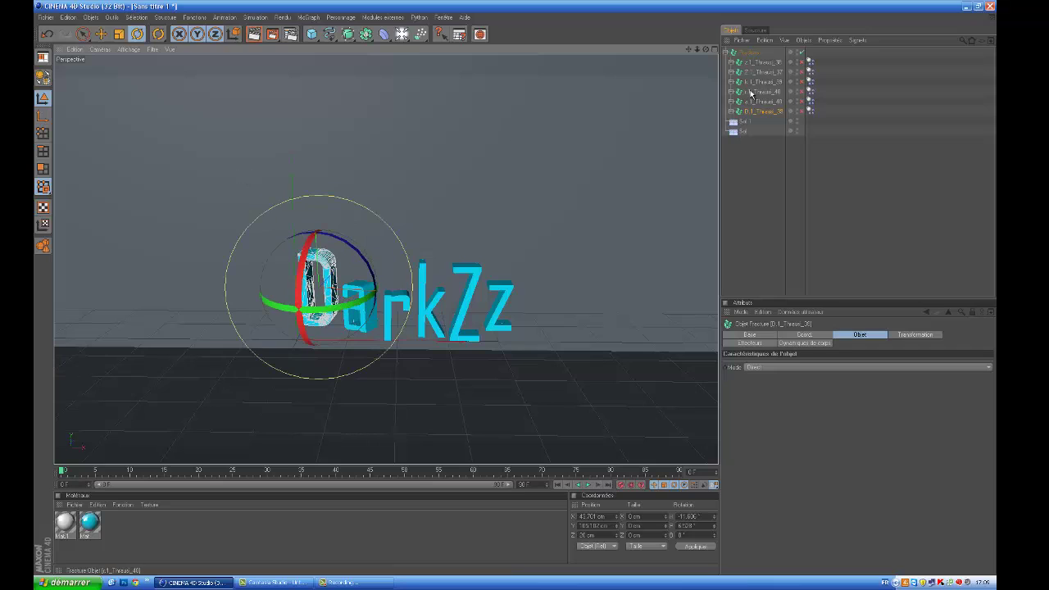
pyautogui.click(758, 91)
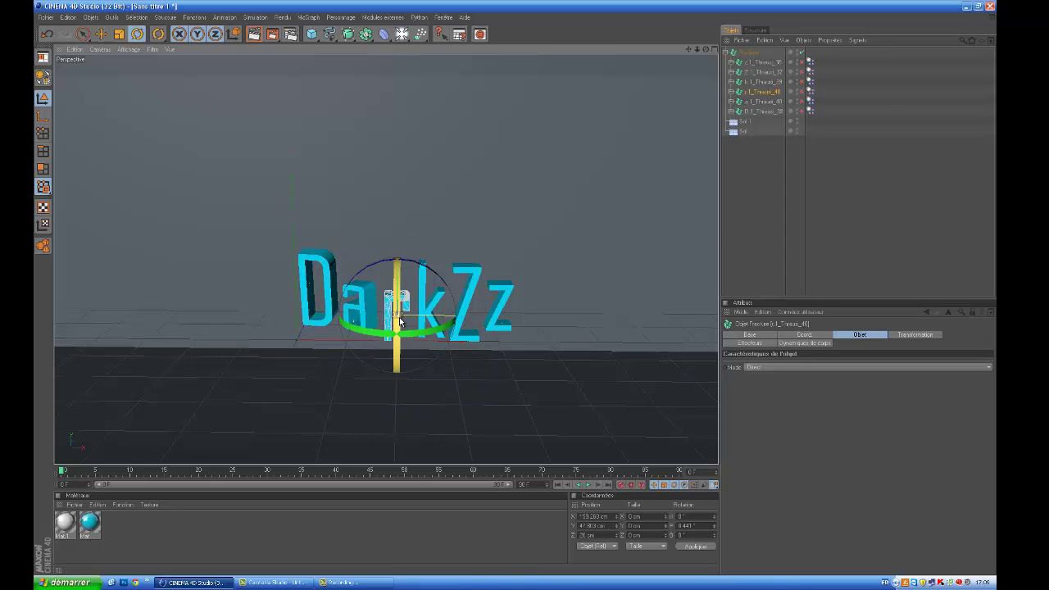
pyautogui.moveTo(398, 319)
pyautogui.mouseDown()
pyautogui.moveTo(393, 338)
pyautogui.moveTo(360, 280)
pyautogui.mouseUp()
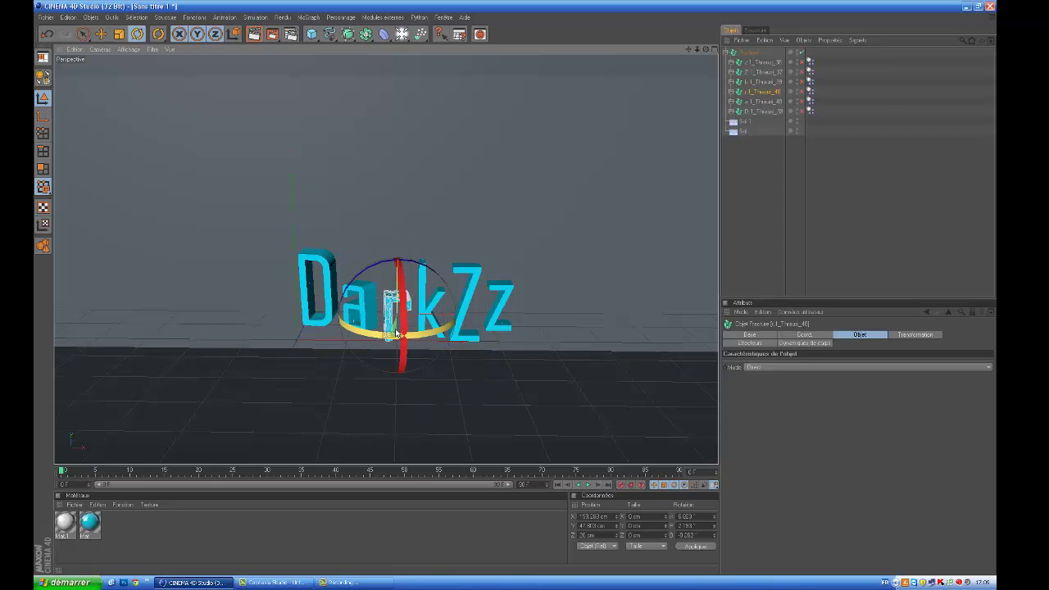
pyautogui.click(418, 261)
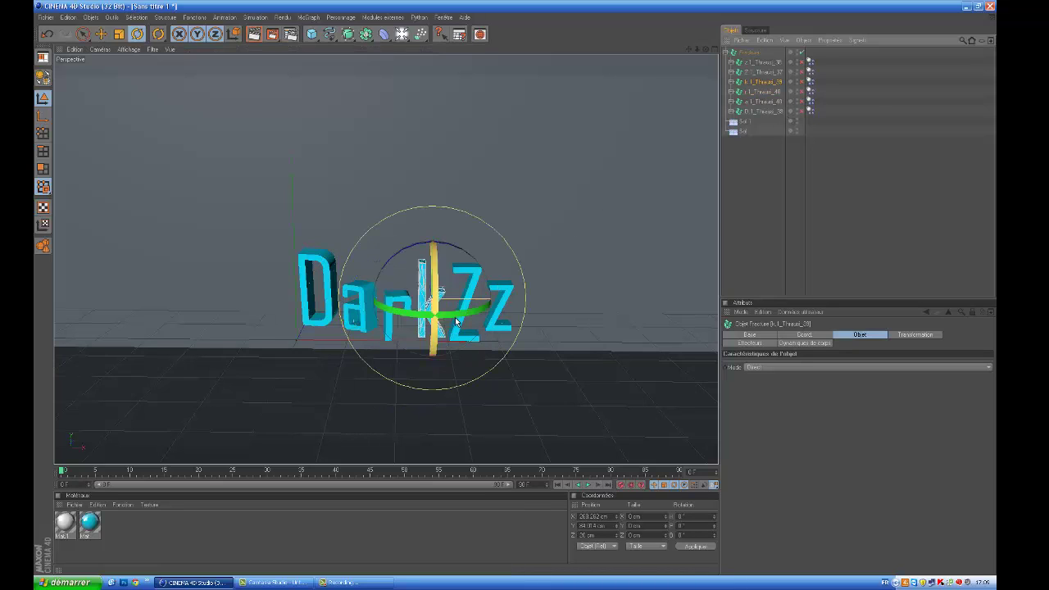
pyautogui.moveTo(459, 318); pyautogui.dragTo(453, 315)
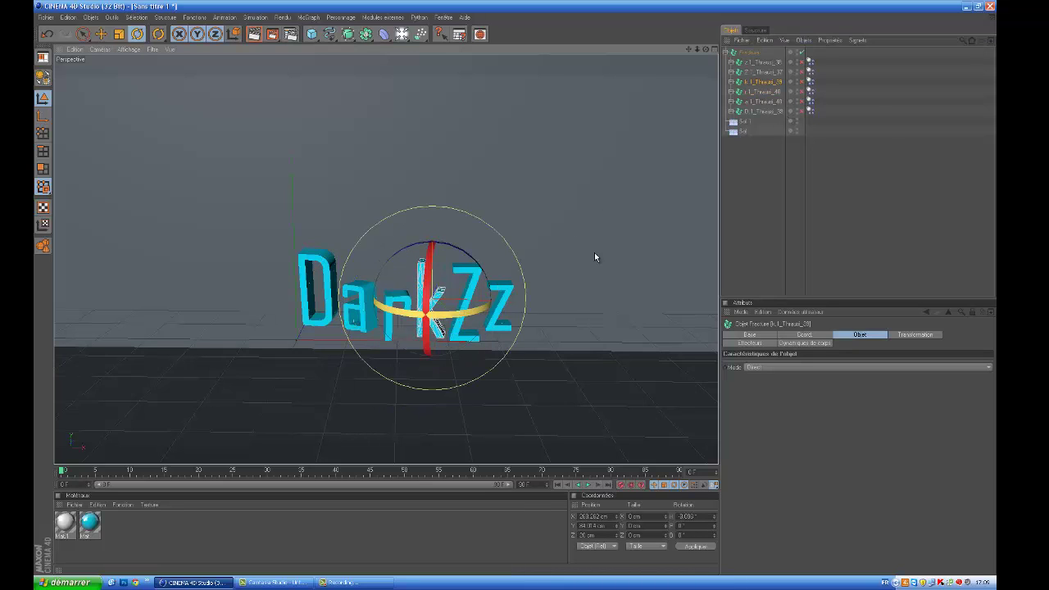
# Step: Tilt the final z and the capital Z slightly, then select Sol 1
pyautogui.click(766, 63)
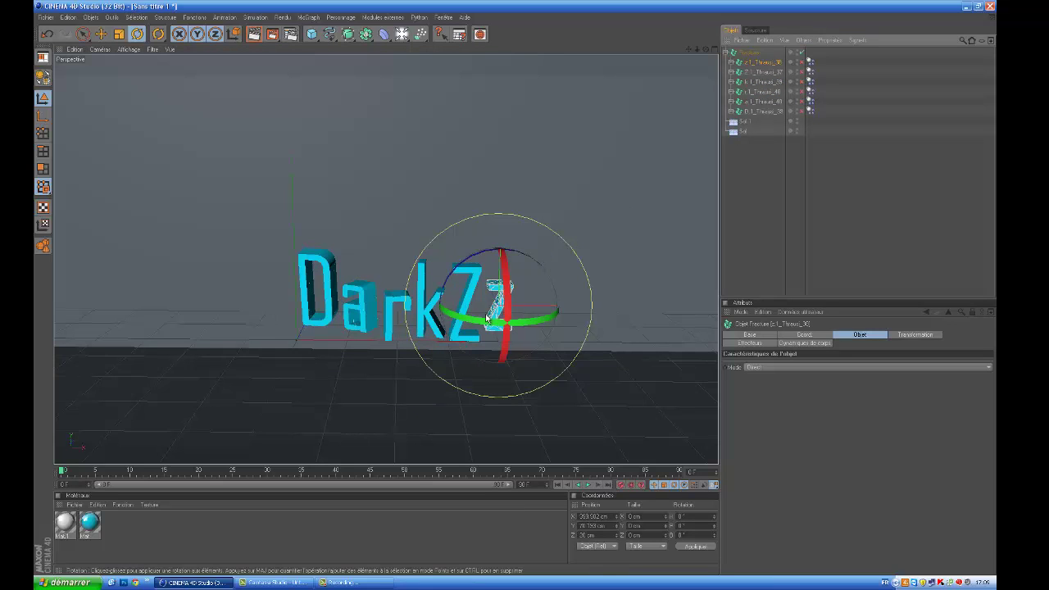
pyautogui.moveTo(501, 315)
pyautogui.mouseDown()
pyautogui.moveTo(513, 300)
pyautogui.moveTo(482, 295)
pyautogui.mouseUp()
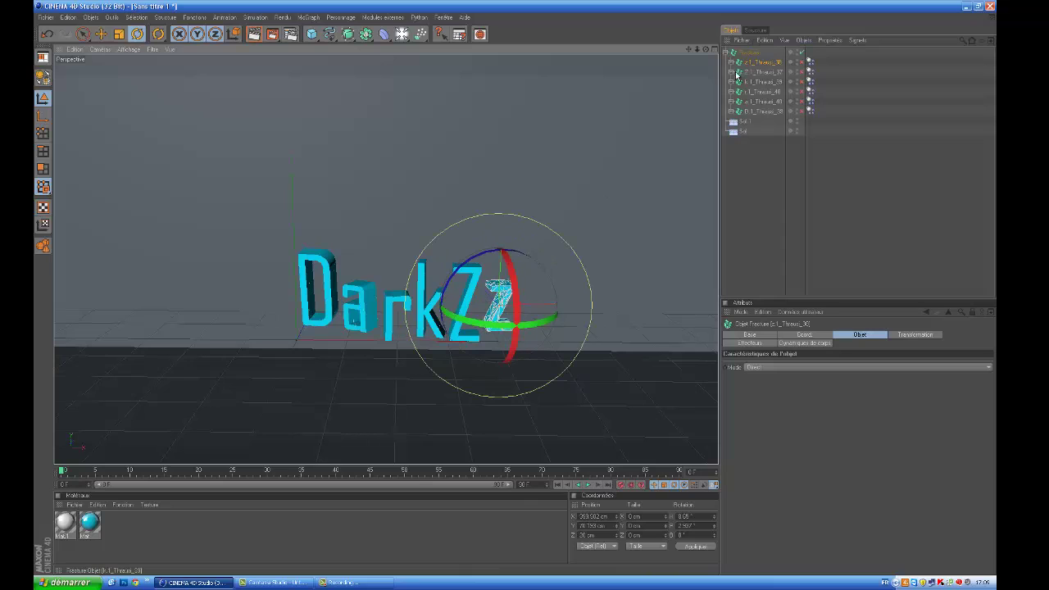
pyautogui.click(761, 71)
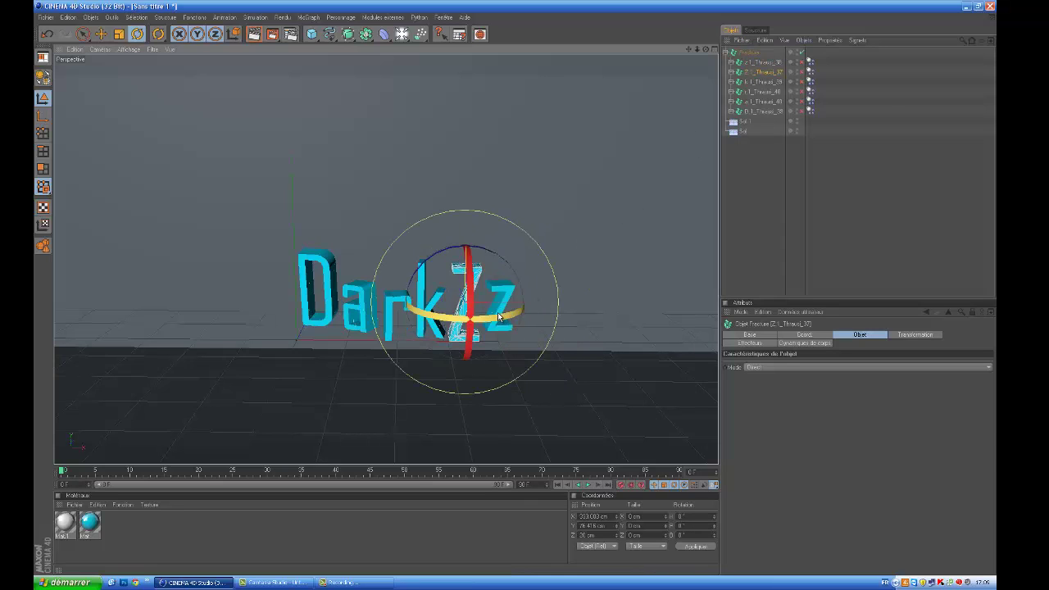
pyautogui.moveTo(467, 305); pyautogui.dragTo(461, 306)
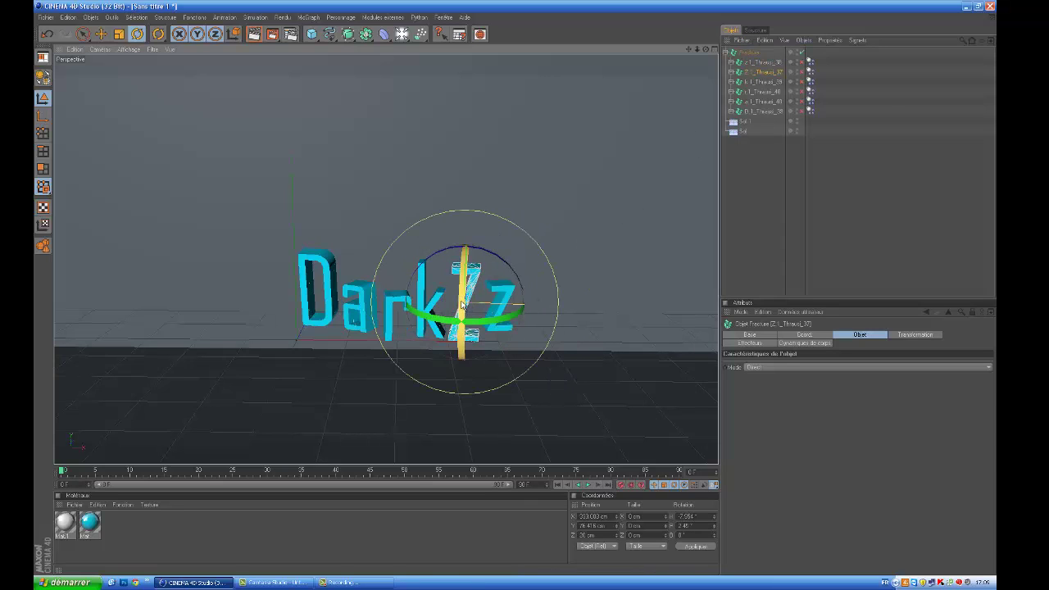
pyautogui.click(618, 227)
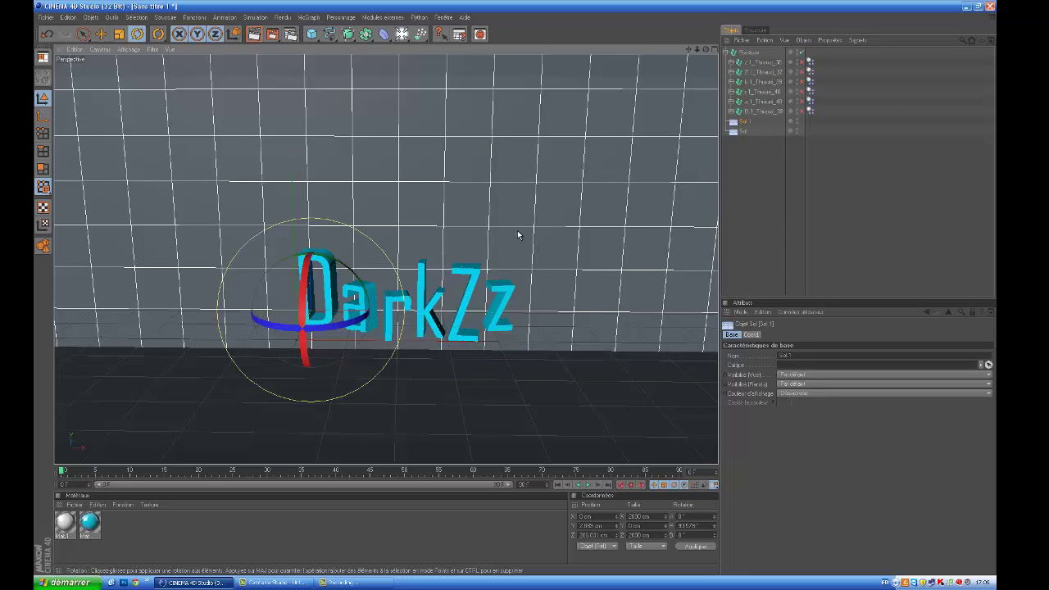
# Step: Box-select the Dynamics body tags of all six DarkZz letter objects in the Object Manager
pyautogui.click(758, 171)
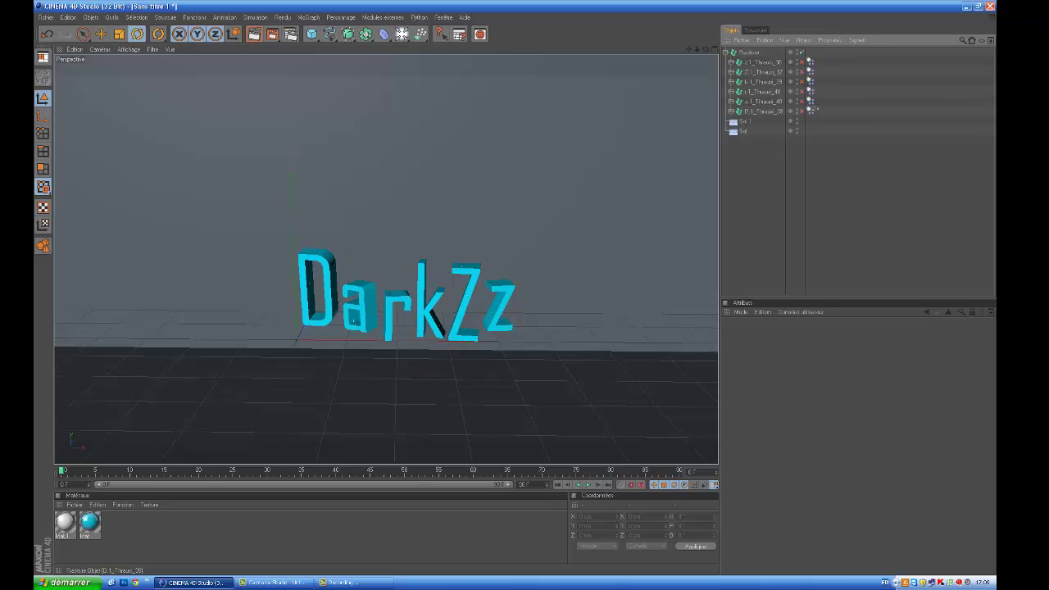
pyautogui.moveTo(819, 112); pyautogui.dragTo(746, 58)
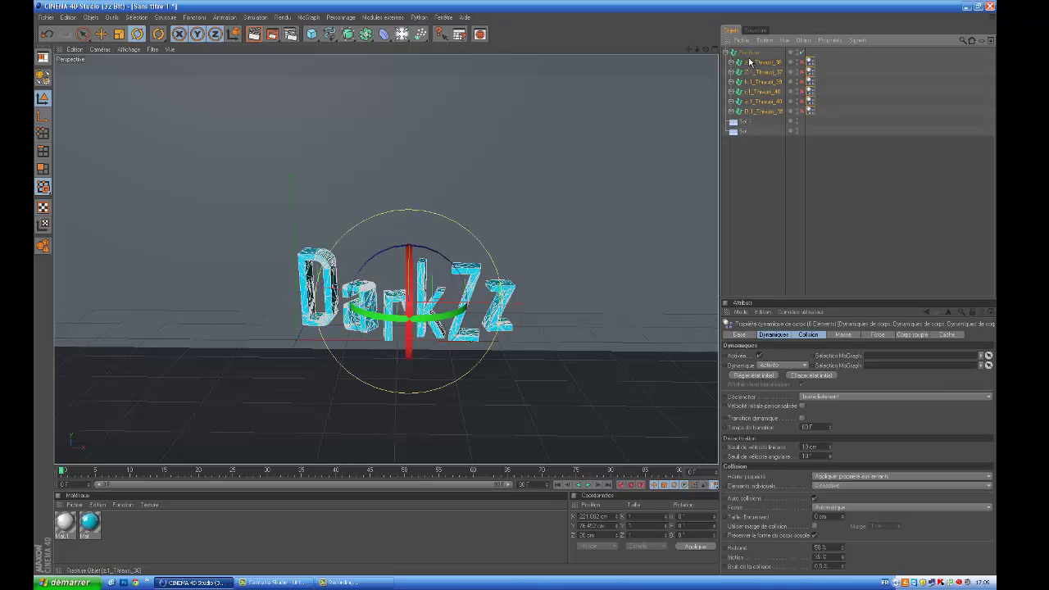
pyautogui.click(820, 109)
pyautogui.moveTo(821, 109); pyautogui.dragTo(742, 59)
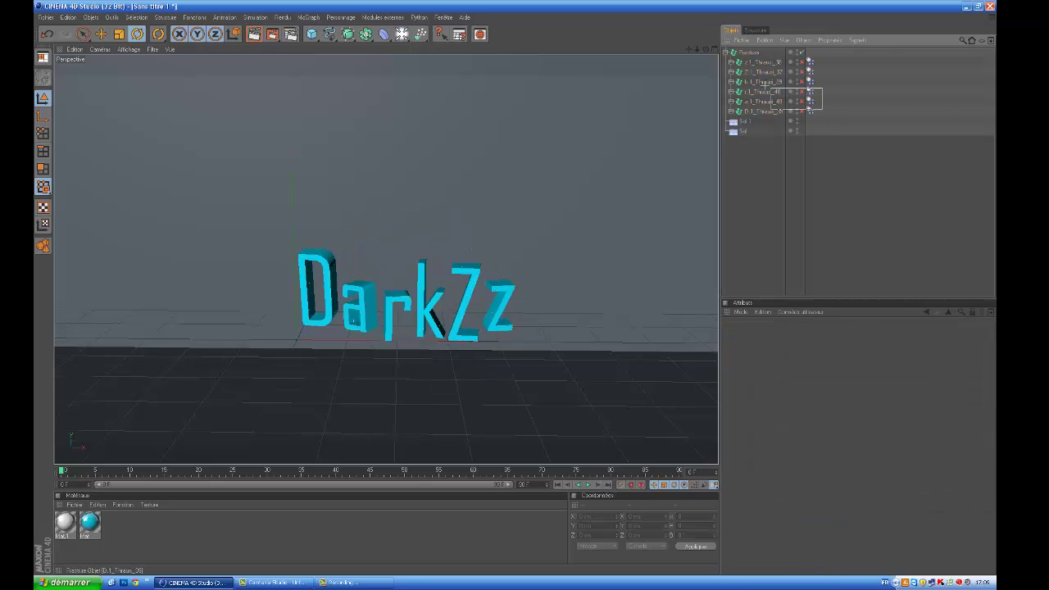
# Step: Dissolve the letter parents with Supprimer le parent, check Pieces 34, 36 and 21, then collapse Fracture
pyautogui.click(803, 39)
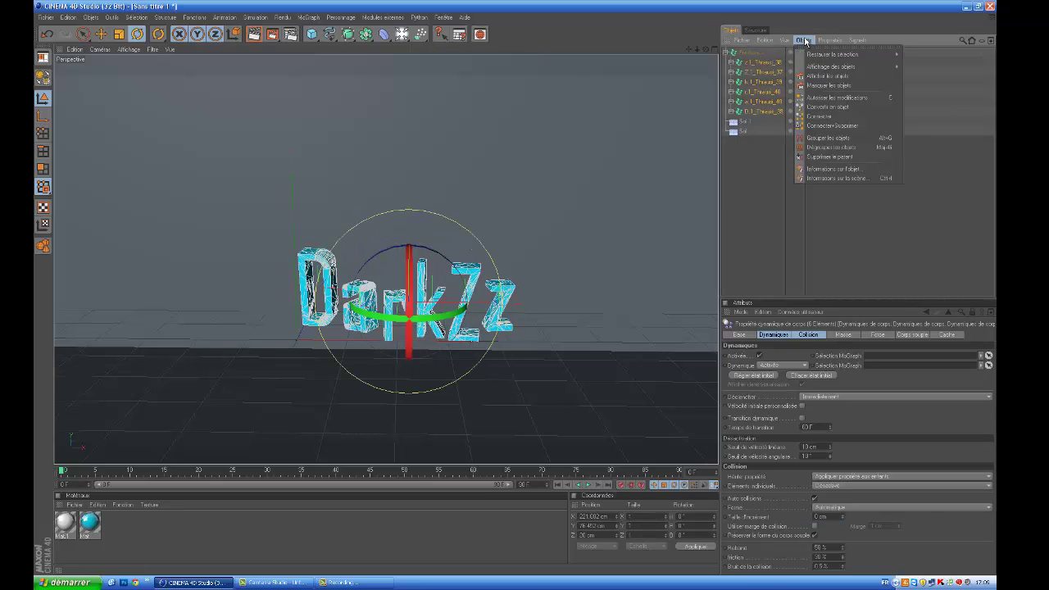
pyautogui.click(818, 156)
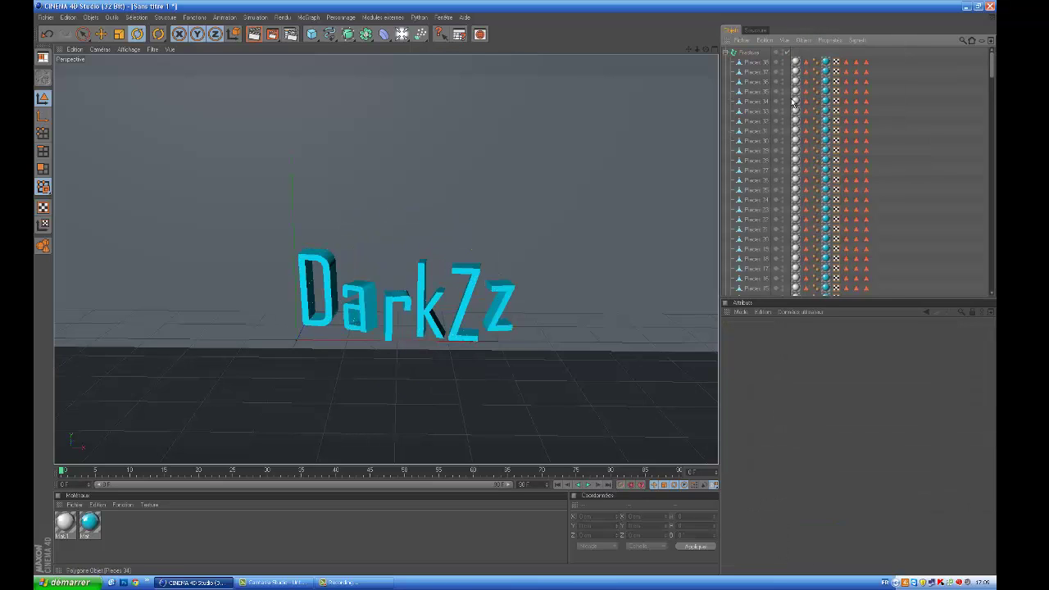
pyautogui.click(770, 101)
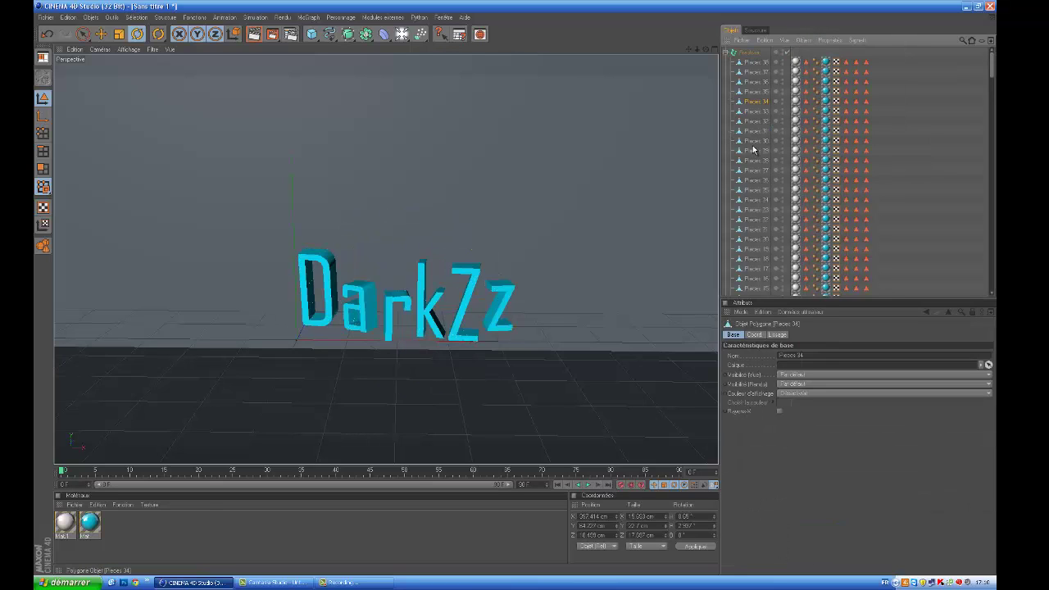
pyautogui.click(768, 81)
pyautogui.scroll(-3, 750, 217)
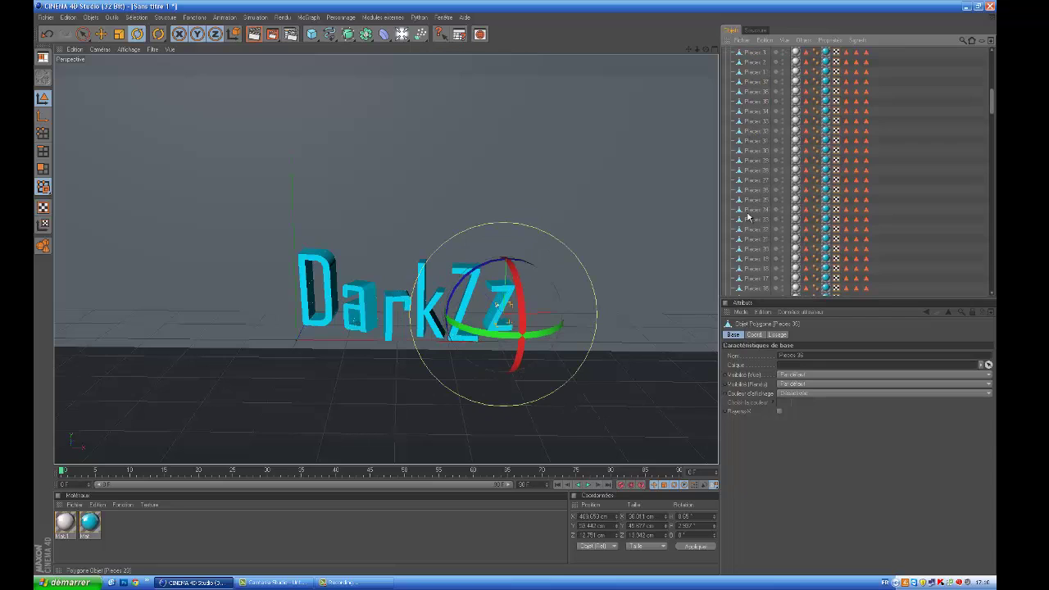
pyautogui.click(748, 211)
pyautogui.scroll(2, 748, 212)
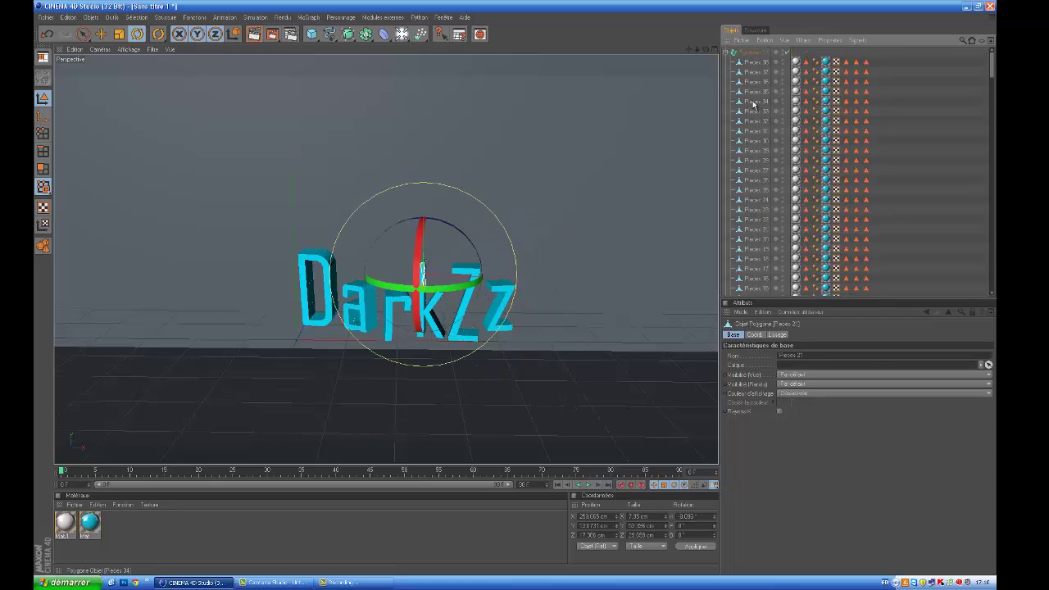
pyautogui.click(726, 54)
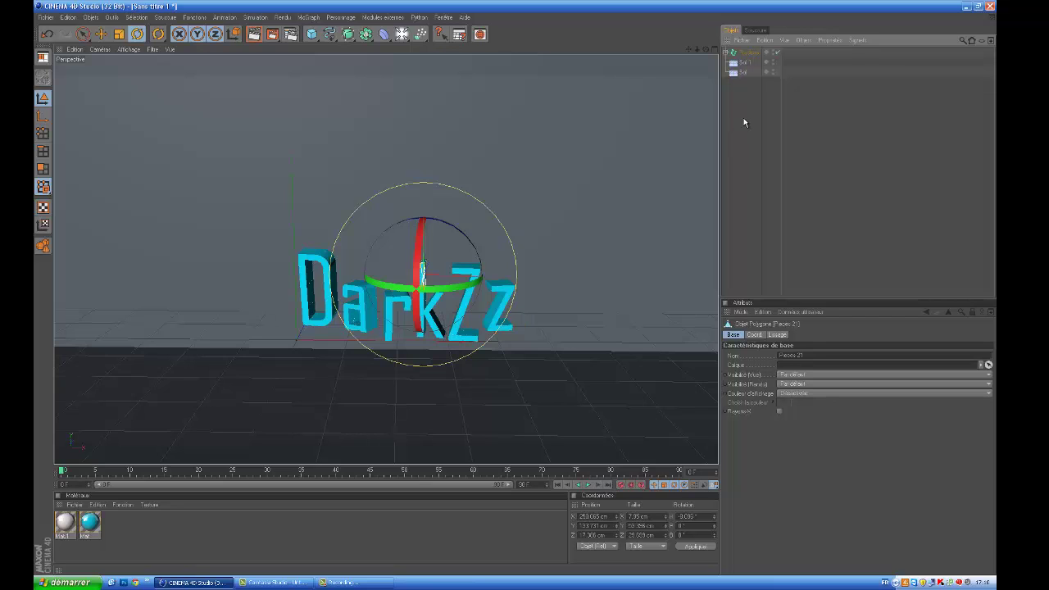
# Step: Select Fracture, show its Transformation settings, and preview-render the view
pyautogui.click(749, 52)
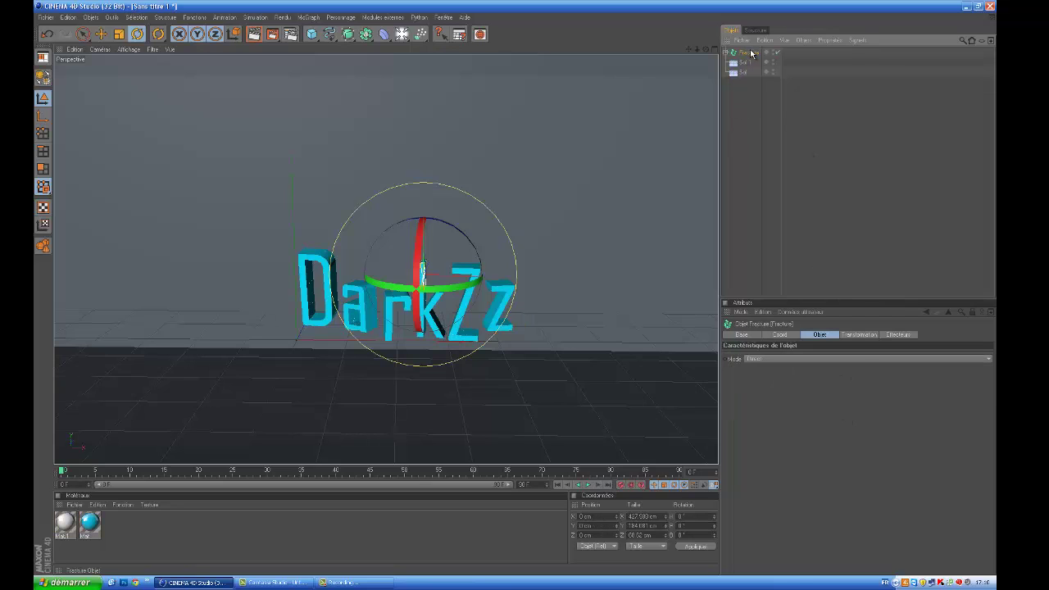
pyautogui.click(856, 335)
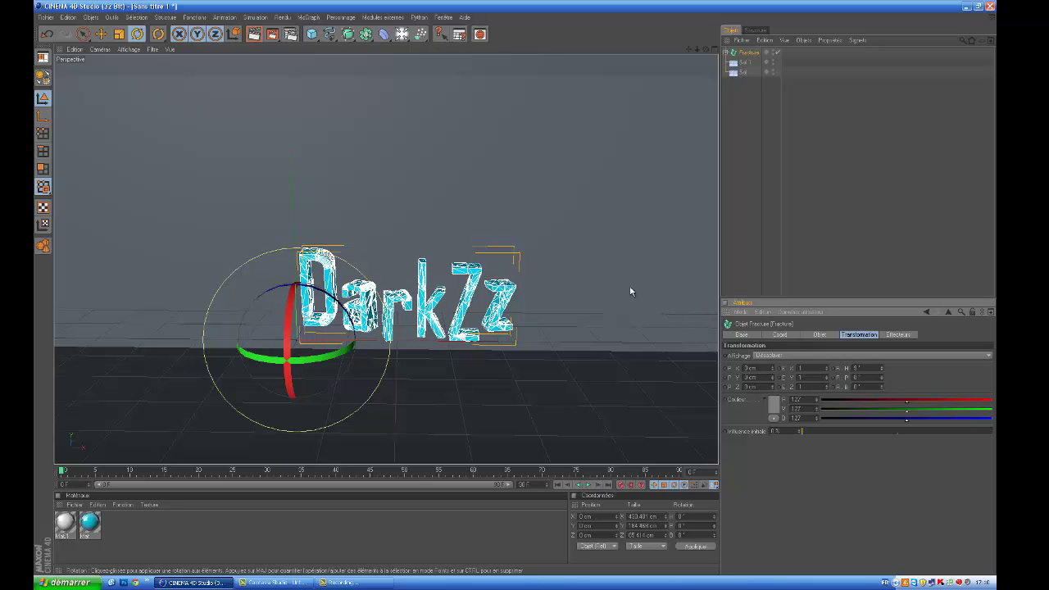
pyautogui.click(254, 35)
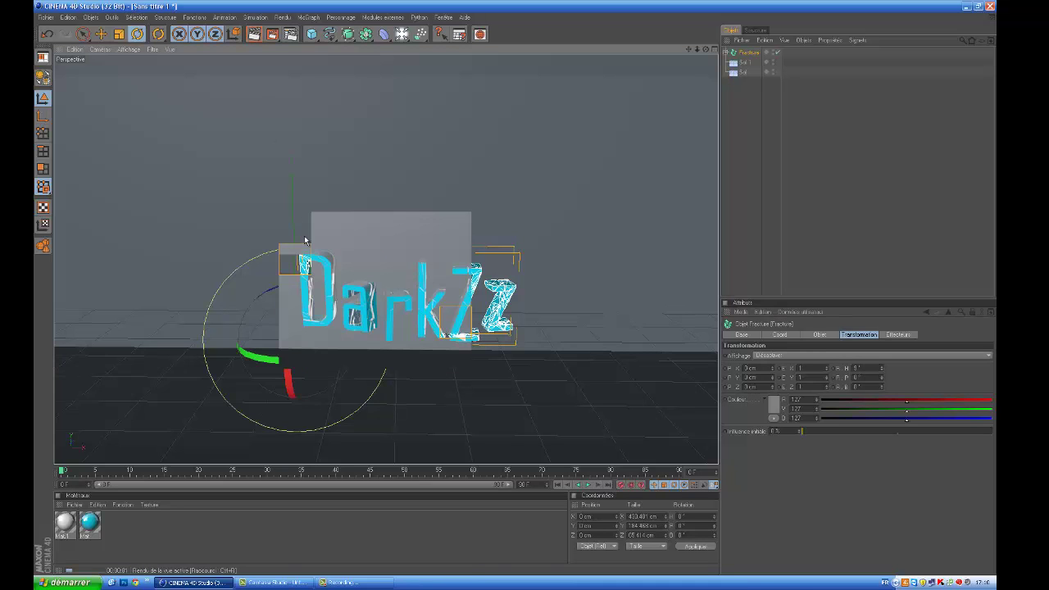
pyautogui.click(402, 358)
pyautogui.click(254, 35)
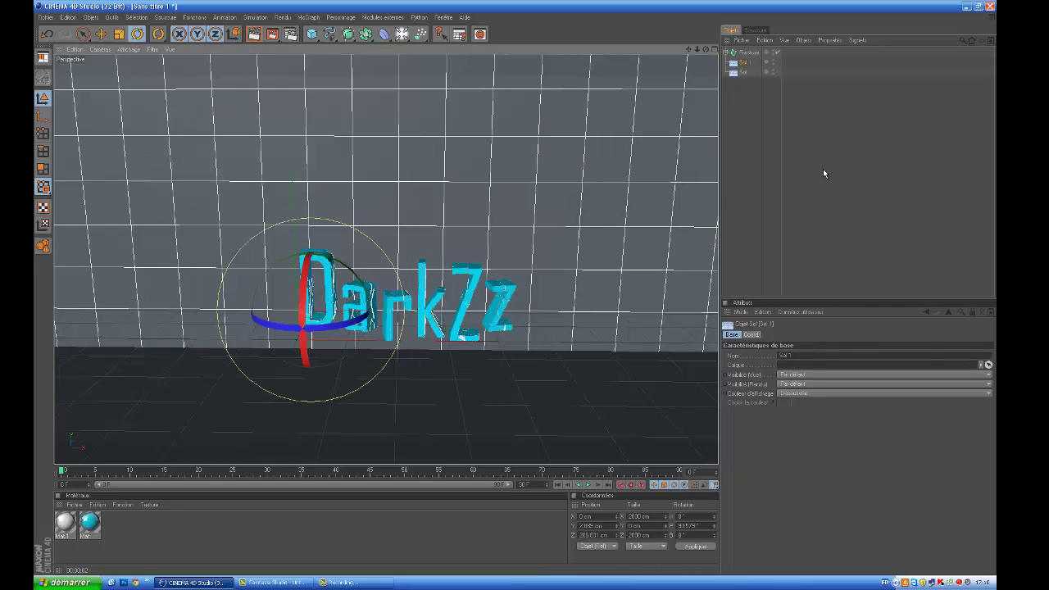
# Step: Scale Fracture to about 0.45 in Y and 0.67 in Z, then test-render the squashed text
pyautogui.click(748, 52)
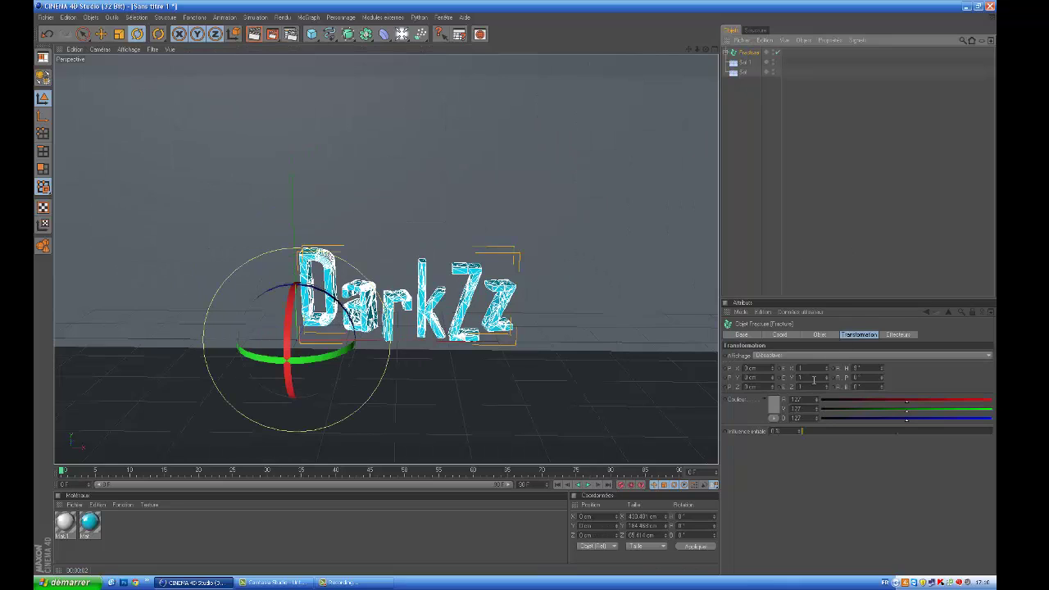
pyautogui.moveTo(826, 381); pyautogui.dragTo(826, 380)
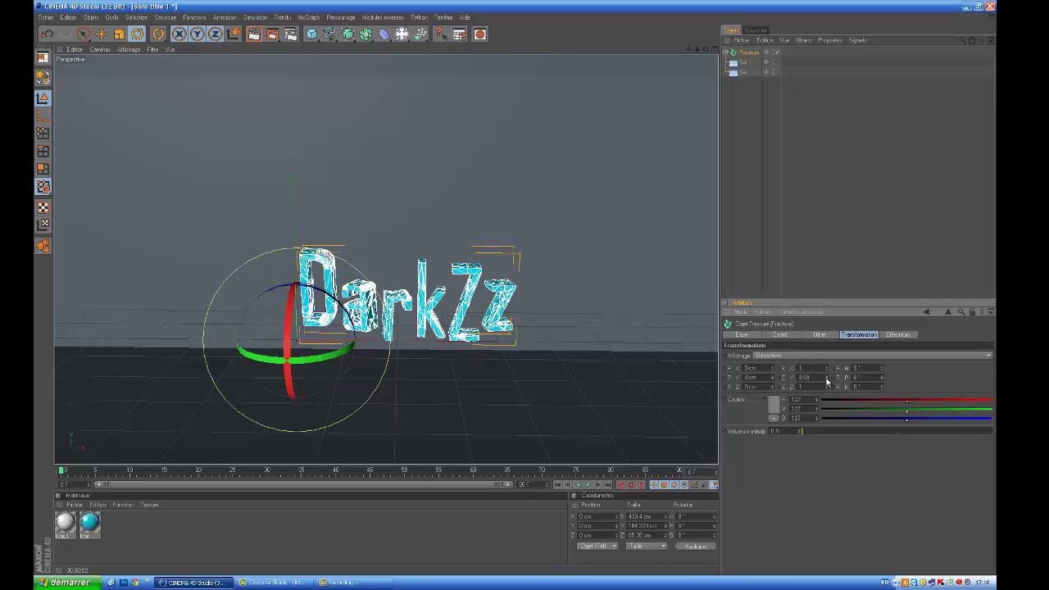
pyautogui.moveTo(826, 380); pyautogui.dragTo(826, 380)
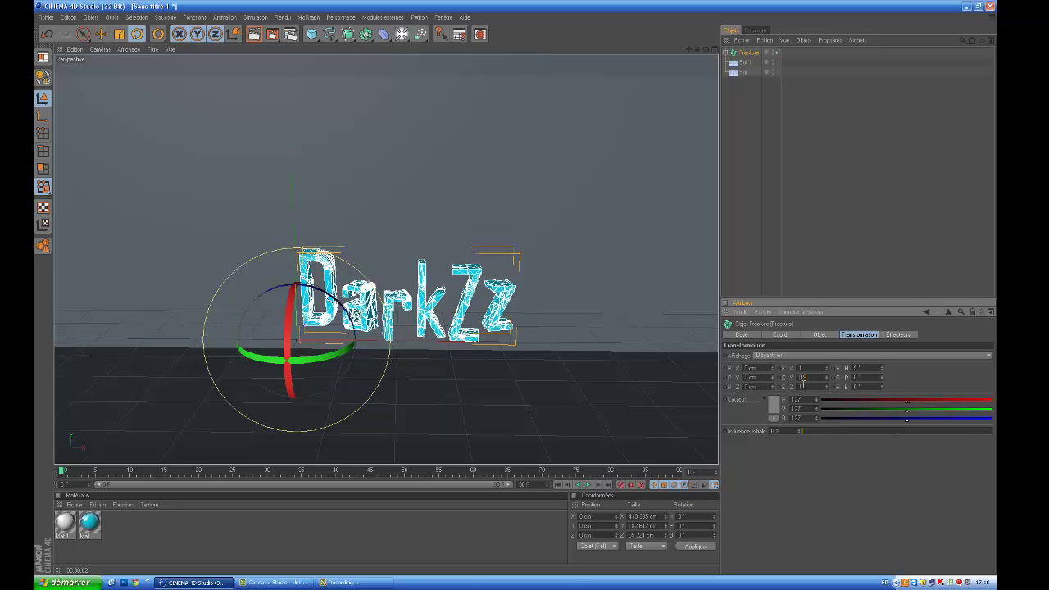
pyautogui.moveTo(798, 385); pyautogui.dragTo(798, 383)
pyautogui.write('0.6')
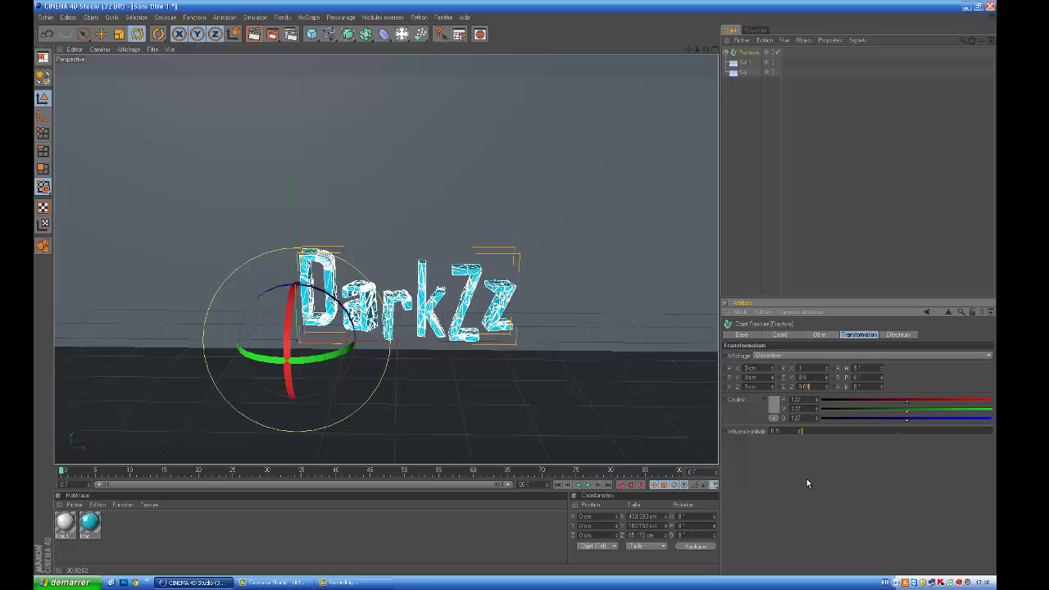
pyautogui.write('7')
pyautogui.press('Return')
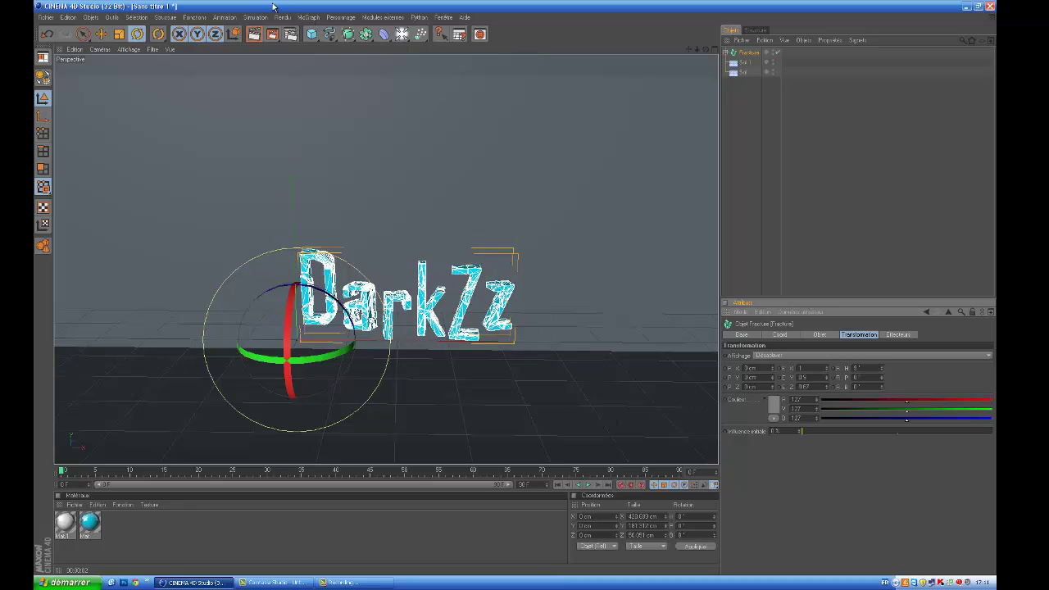
pyautogui.click(254, 34)
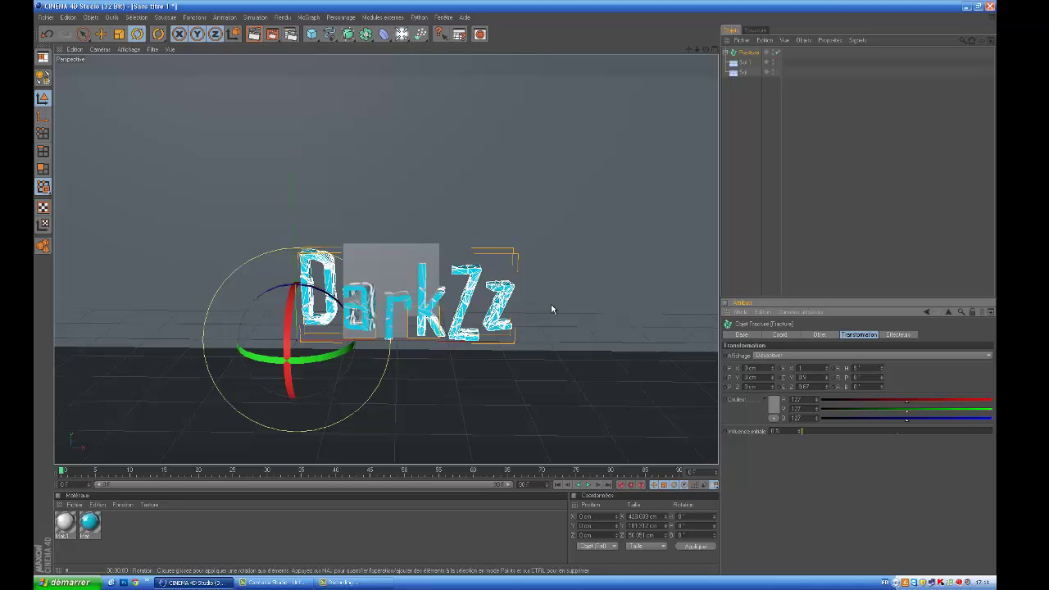
pyautogui.click(461, 328)
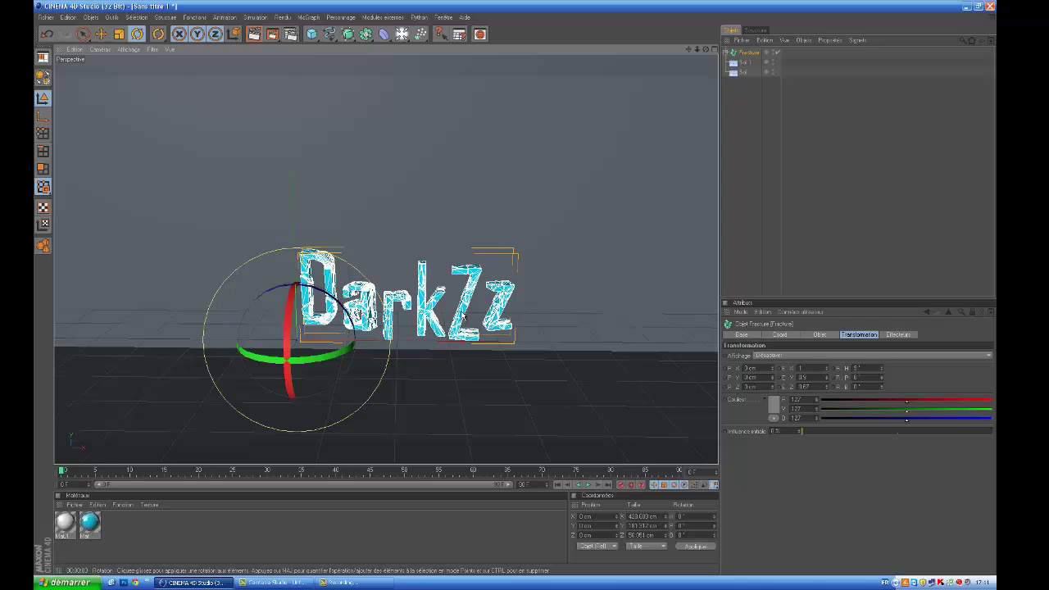
# Step: Add a Simple effector to the scene from the MoGraph menu
pyautogui.doubleClick(750, 53)
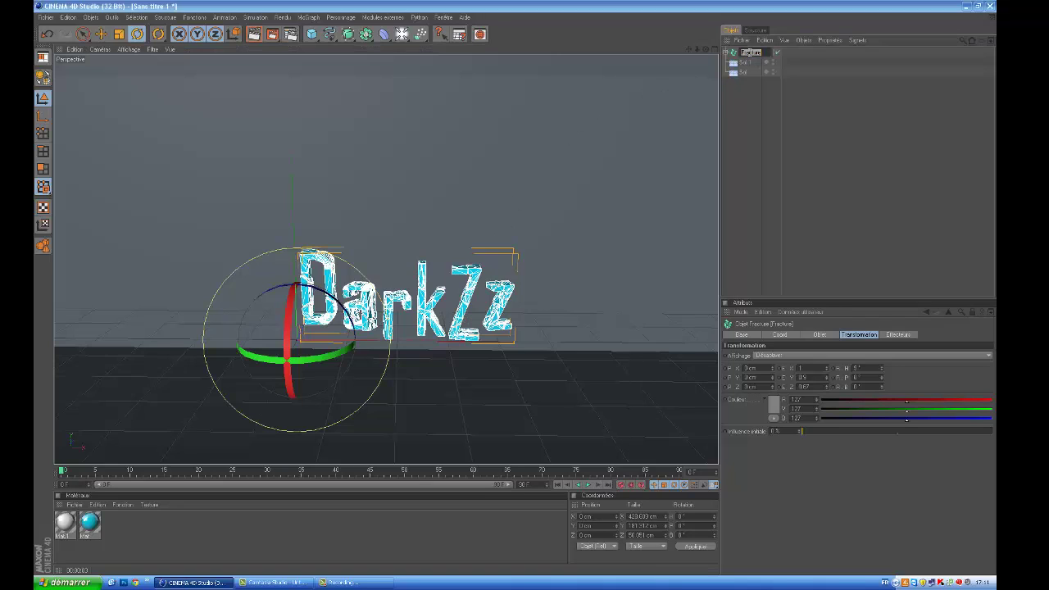
pyautogui.press('Return')
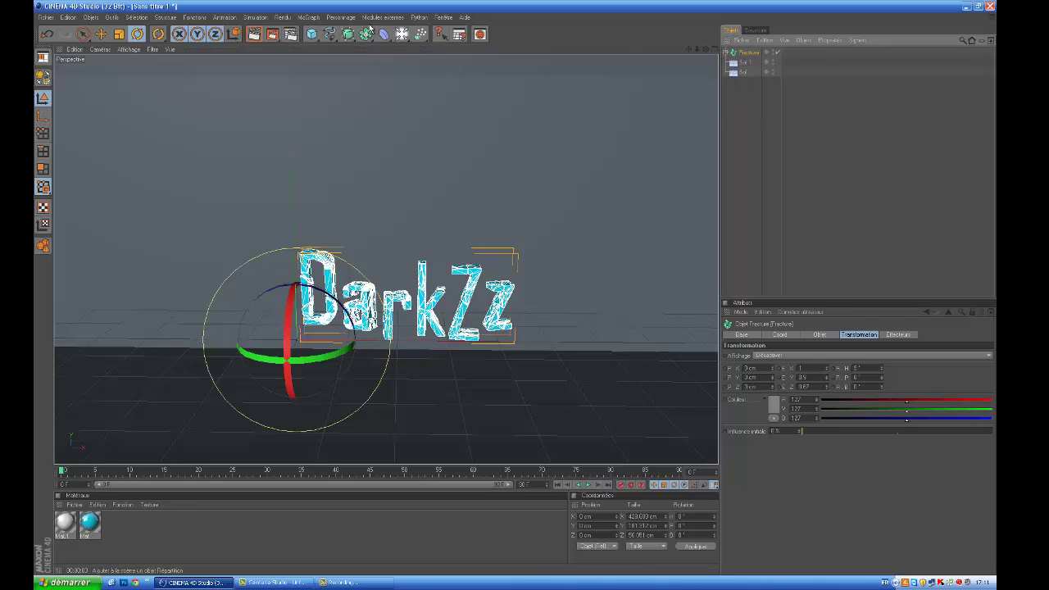
pyautogui.moveTo(325, 31); pyautogui.dragTo(354, 26)
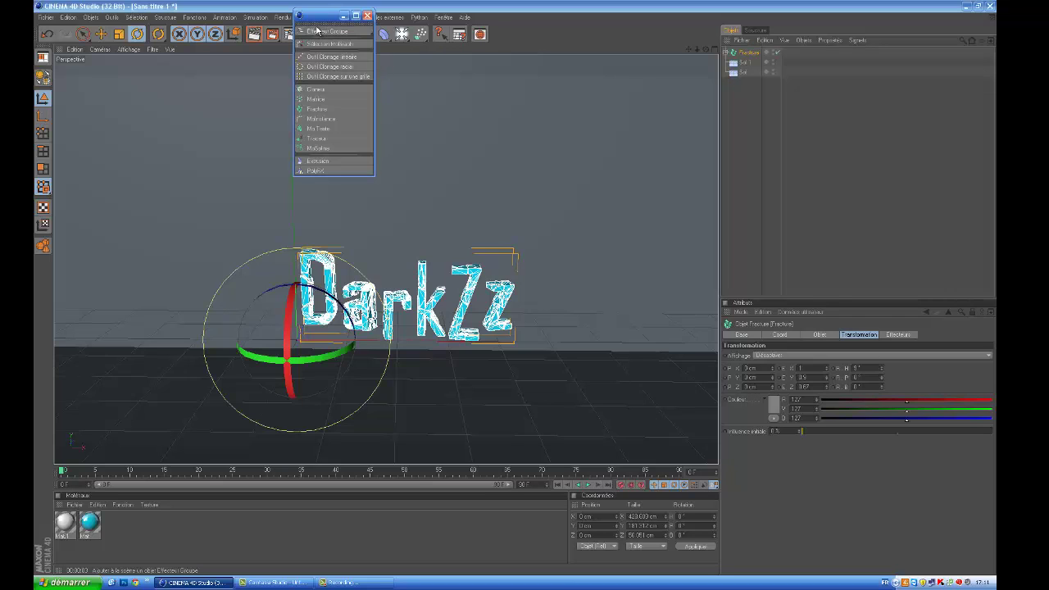
pyautogui.click(368, 15)
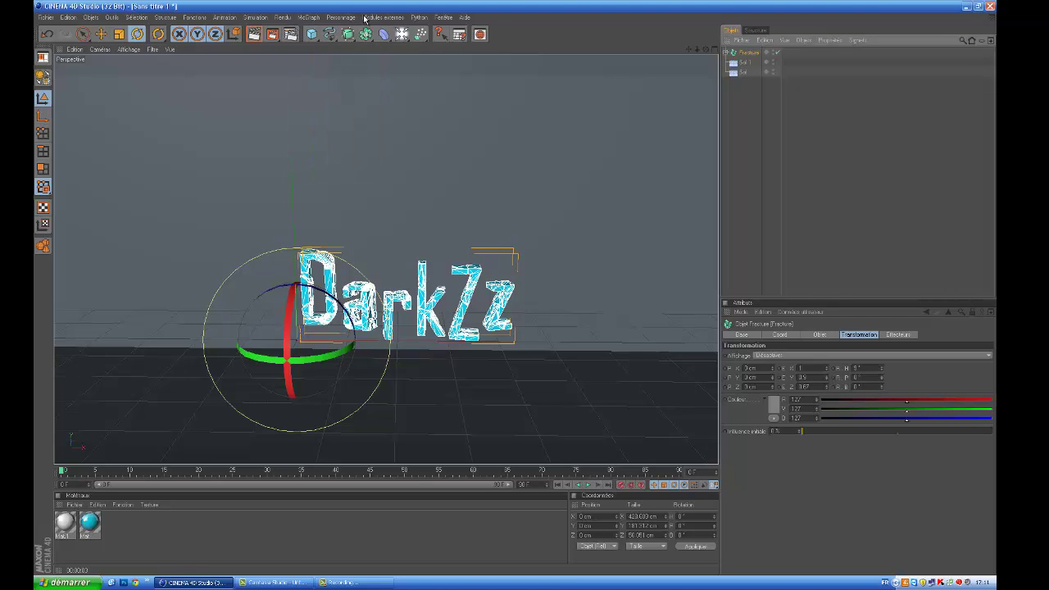
pyautogui.click(319, 18)
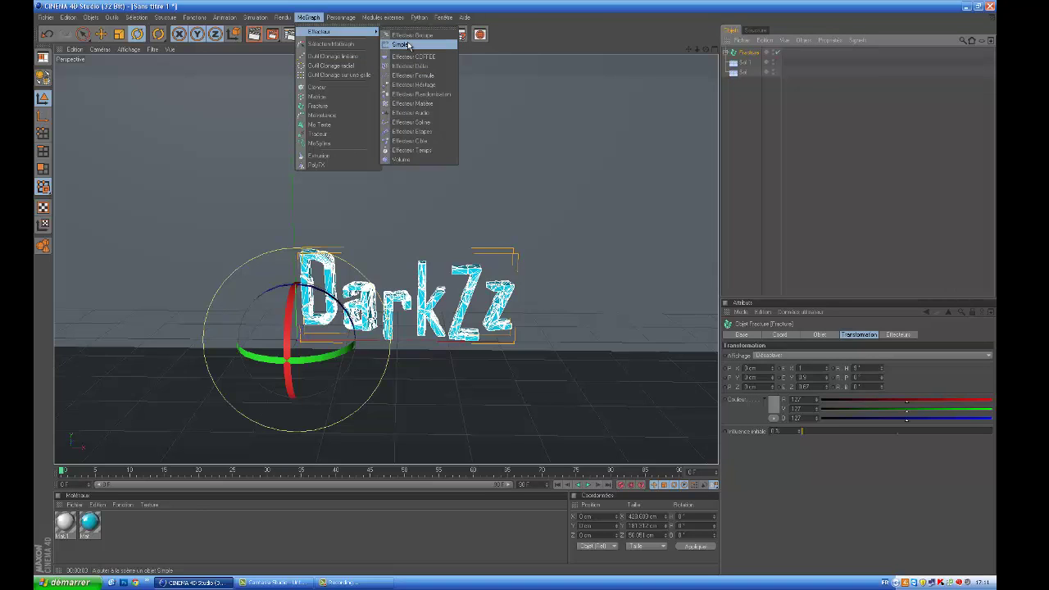
pyautogui.click(410, 40)
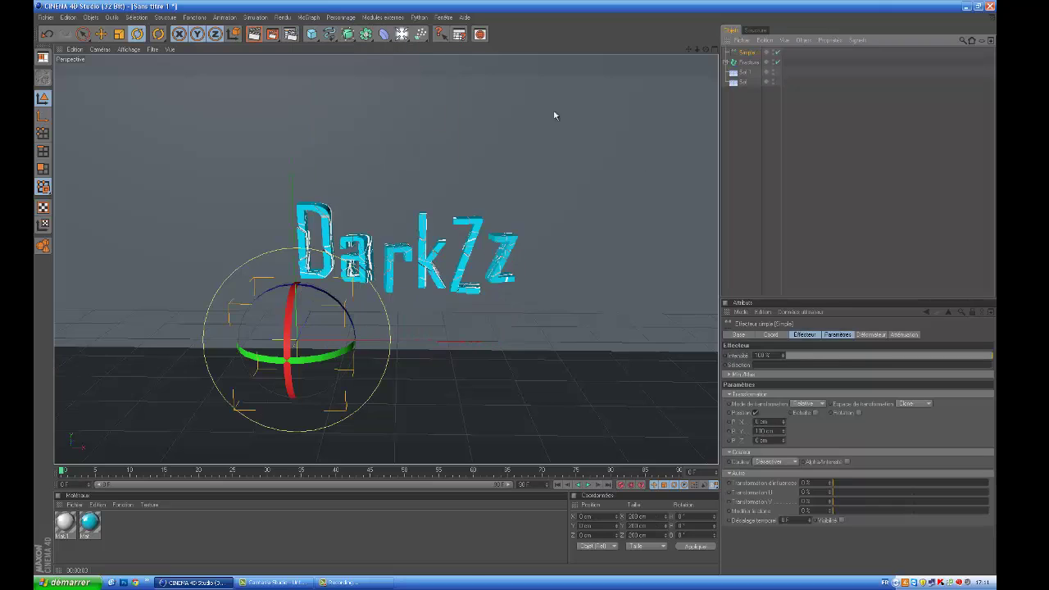
# Step: Set the Simple effector's Y position to 0 cm and show its Coord. settings
pyautogui.click(836, 334)
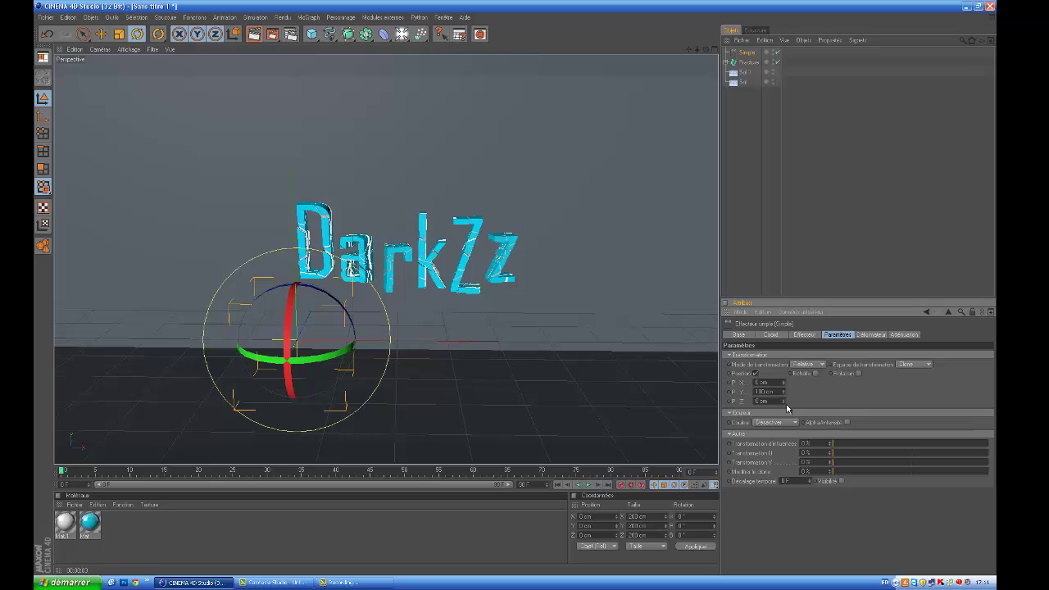
pyautogui.doubleClick(759, 392)
pyautogui.write('0')
pyautogui.click(871, 396)
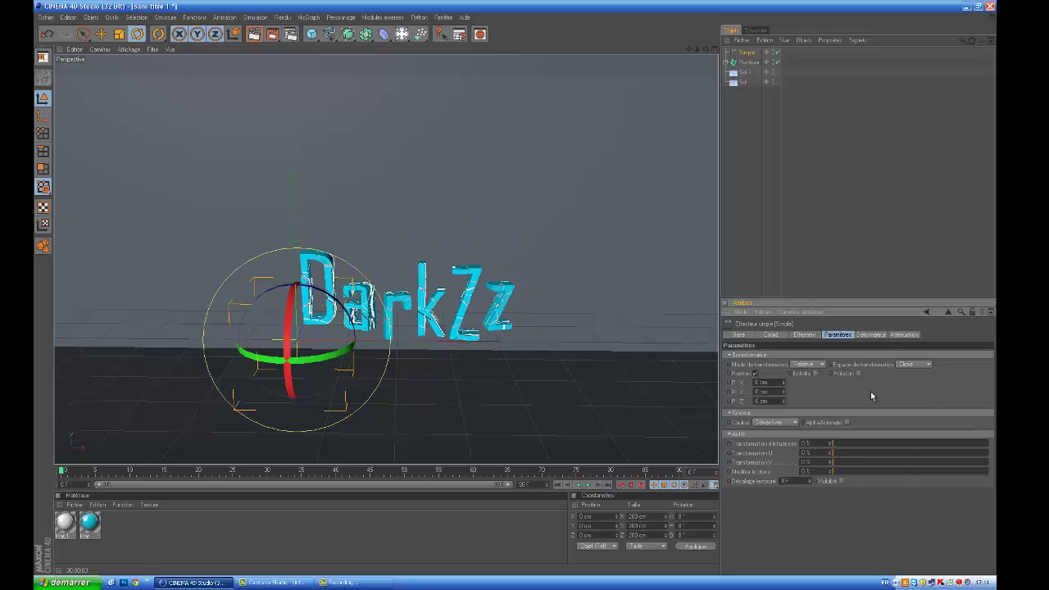
pyautogui.click(771, 335)
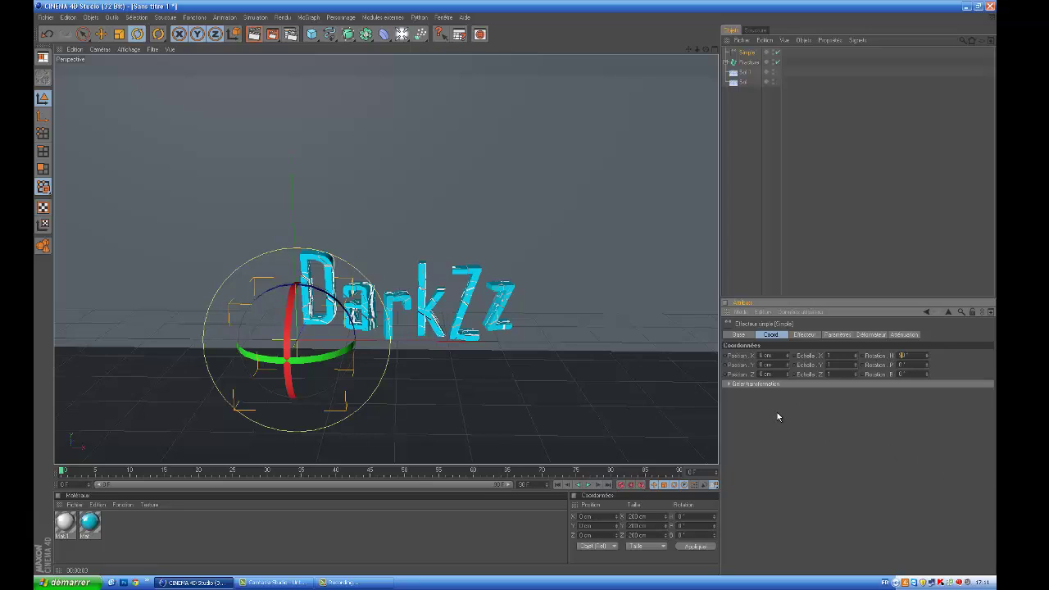
# Step: Set the Simple effector's falloff shape to Linear with a Falloff value of 100 %
pyautogui.click(906, 335)
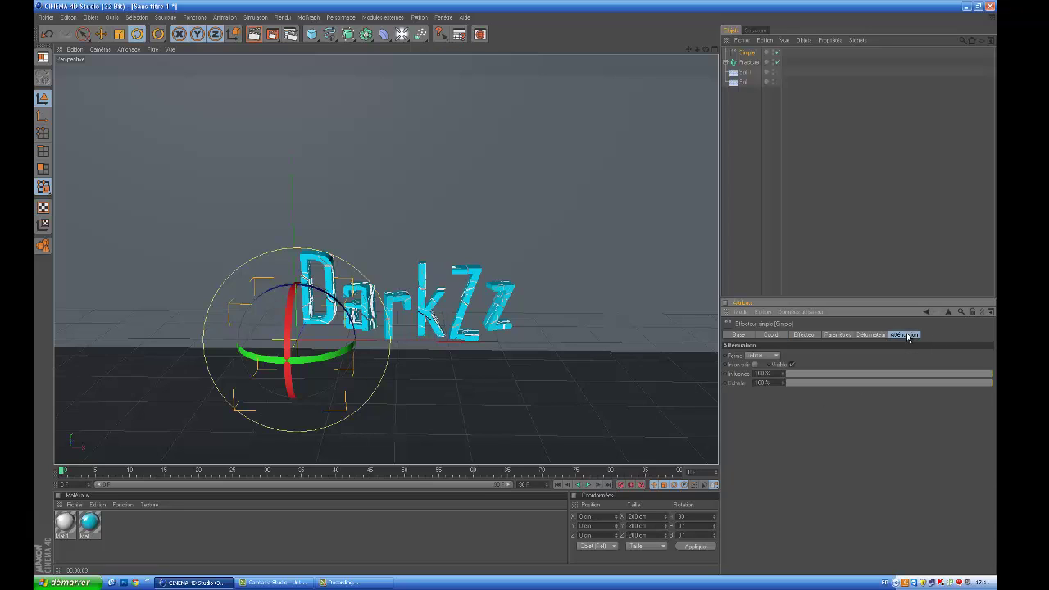
pyautogui.click(761, 356)
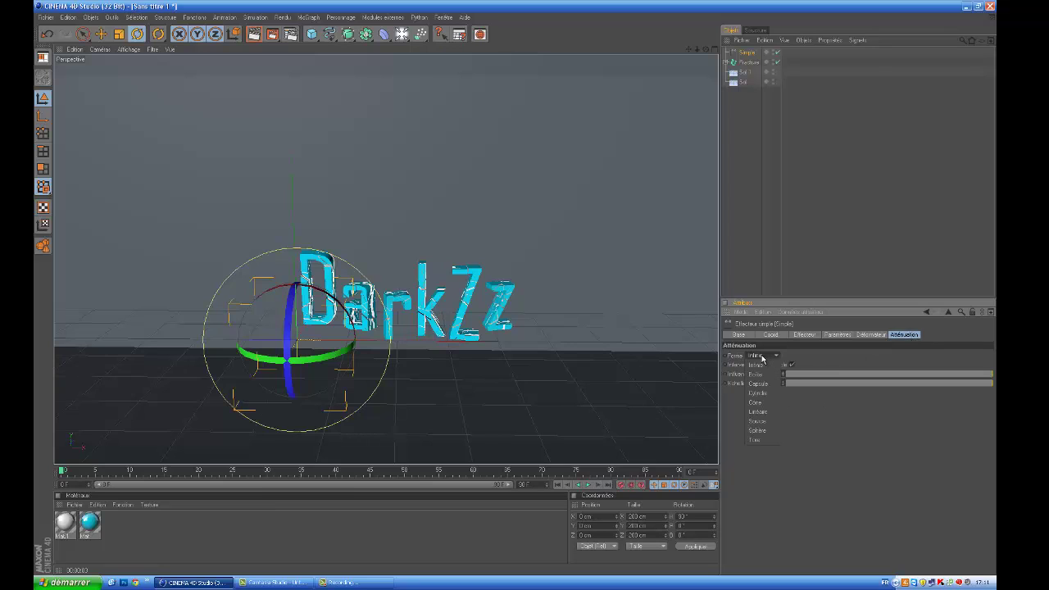
pyautogui.click(760, 411)
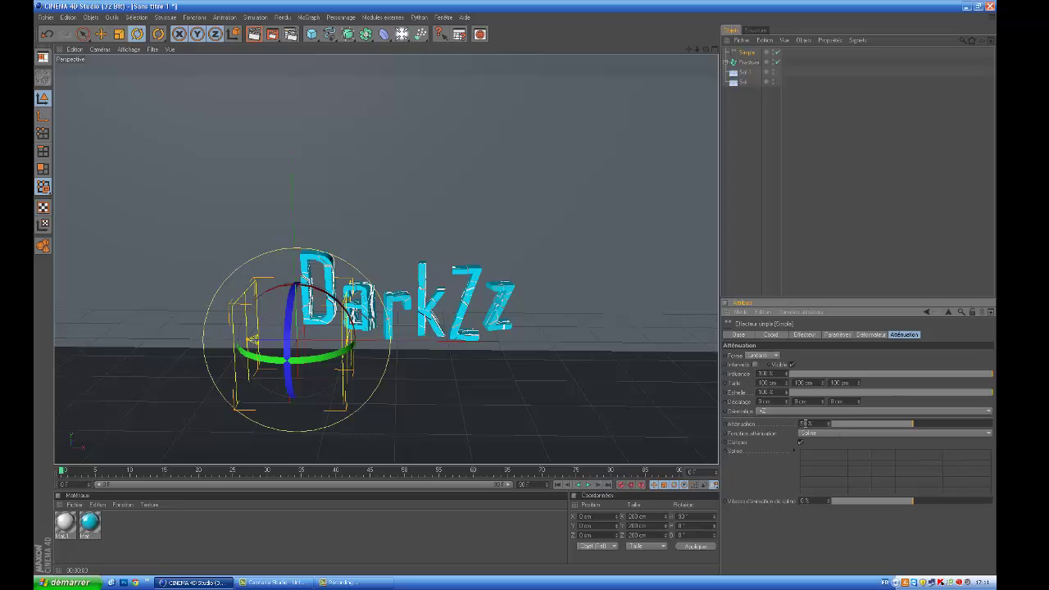
pyautogui.click(803, 423)
pyautogui.write('100')
pyautogui.press('Return')
pyautogui.press('Return')
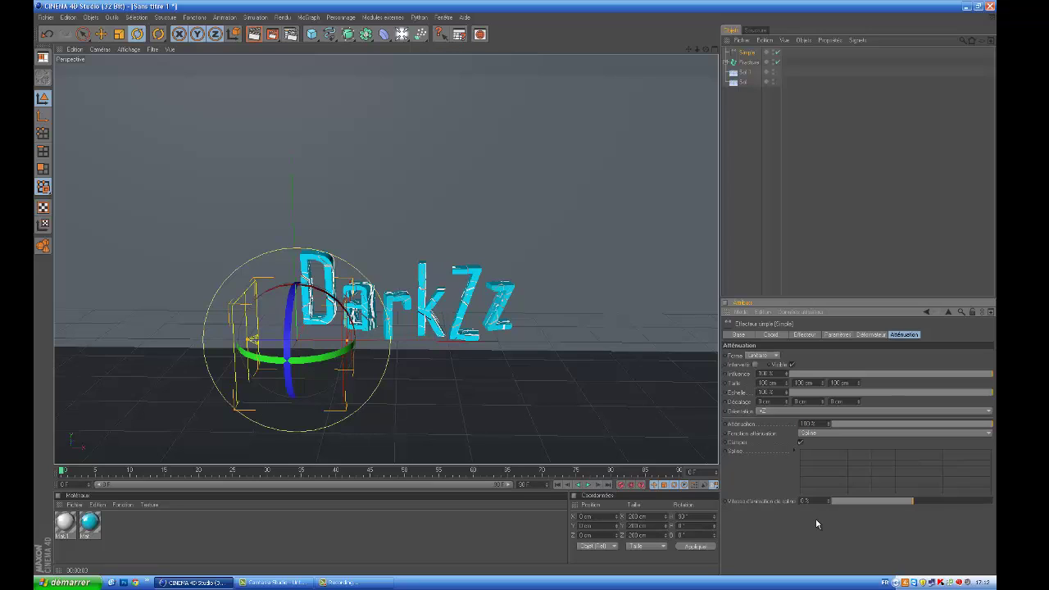
pyautogui.click(830, 335)
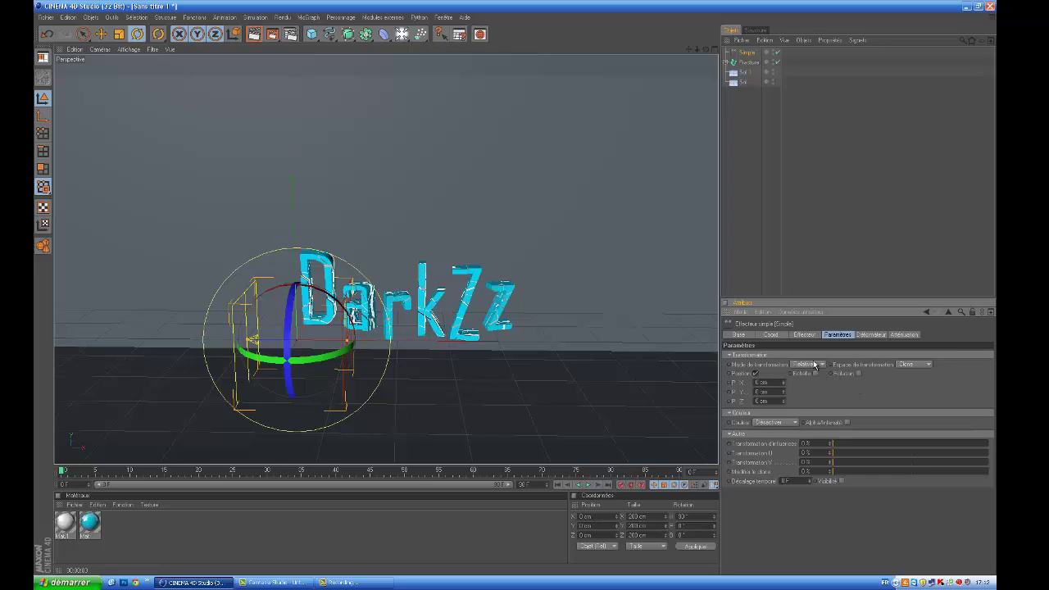
# Step: Set Transform Mode to Absolute and enable Scale, Uniform Scale and Rotation on the Simple effector
pyautogui.click(818, 365)
pyautogui.click(814, 374)
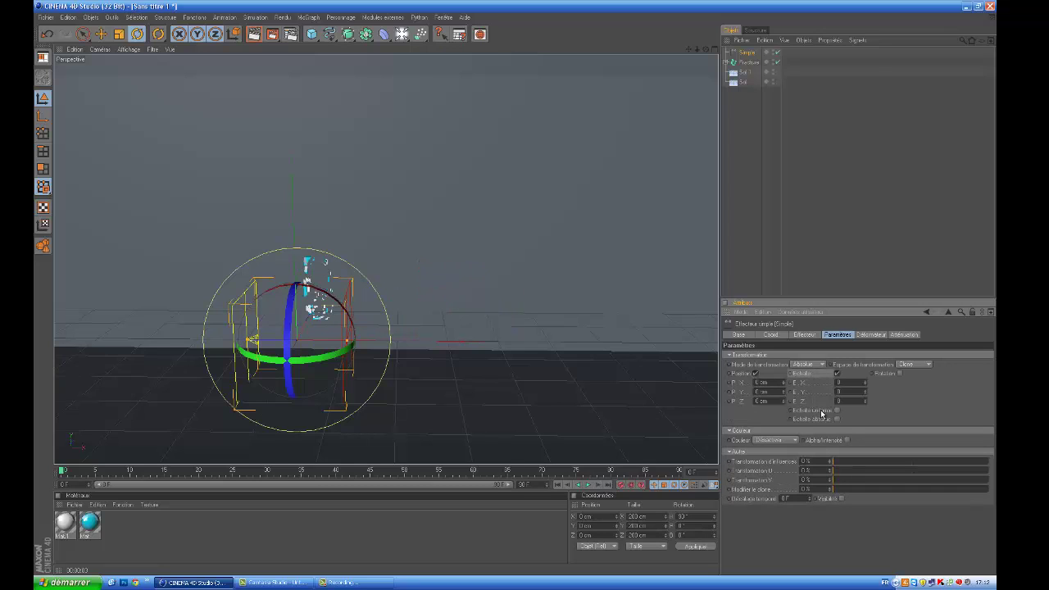
pyautogui.click(836, 412)
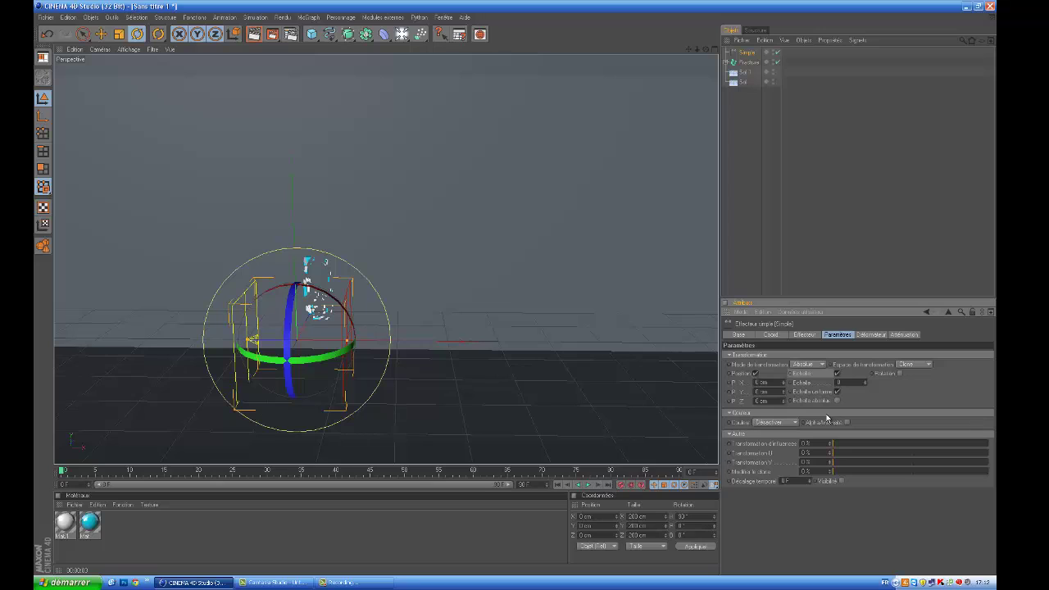
pyautogui.click(837, 373)
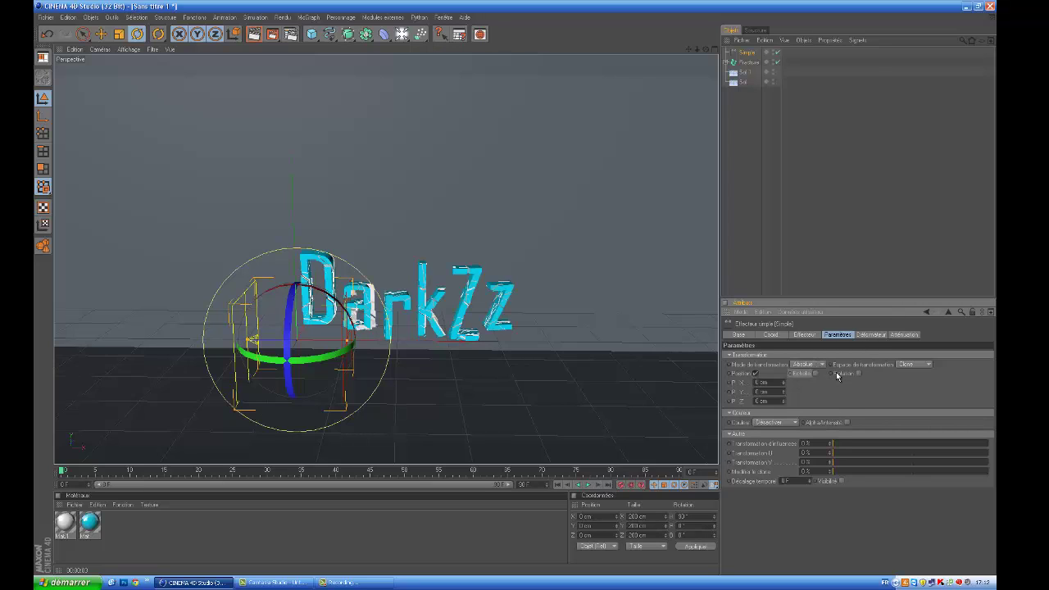
pyautogui.click(817, 373)
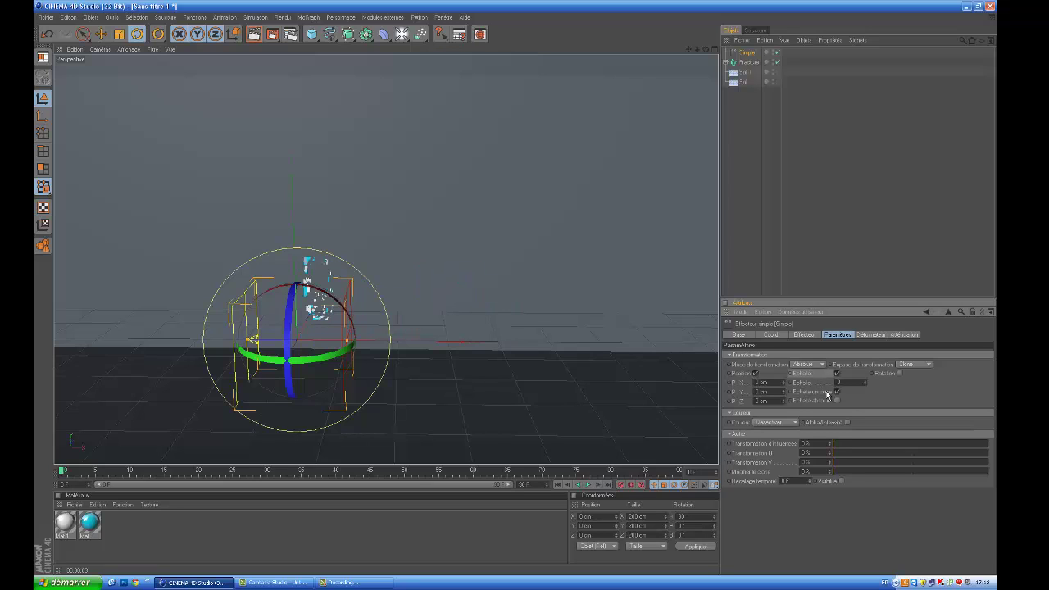
pyautogui.click(899, 373)
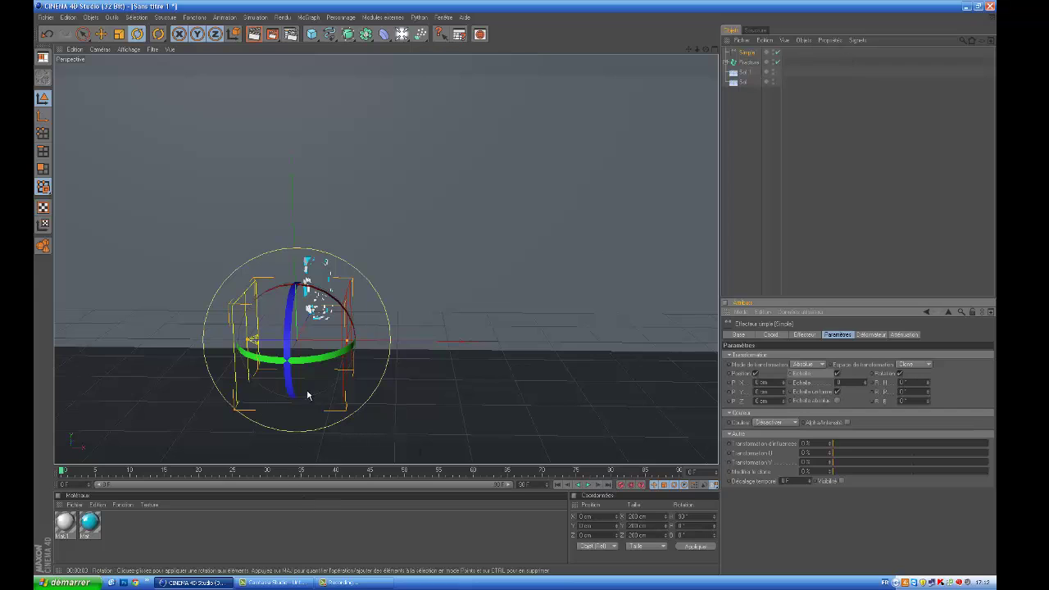
# Step: Move the Simple effector along X to about -195.594 cm so DarkZz shrinks out of view
pyautogui.click(101, 34)
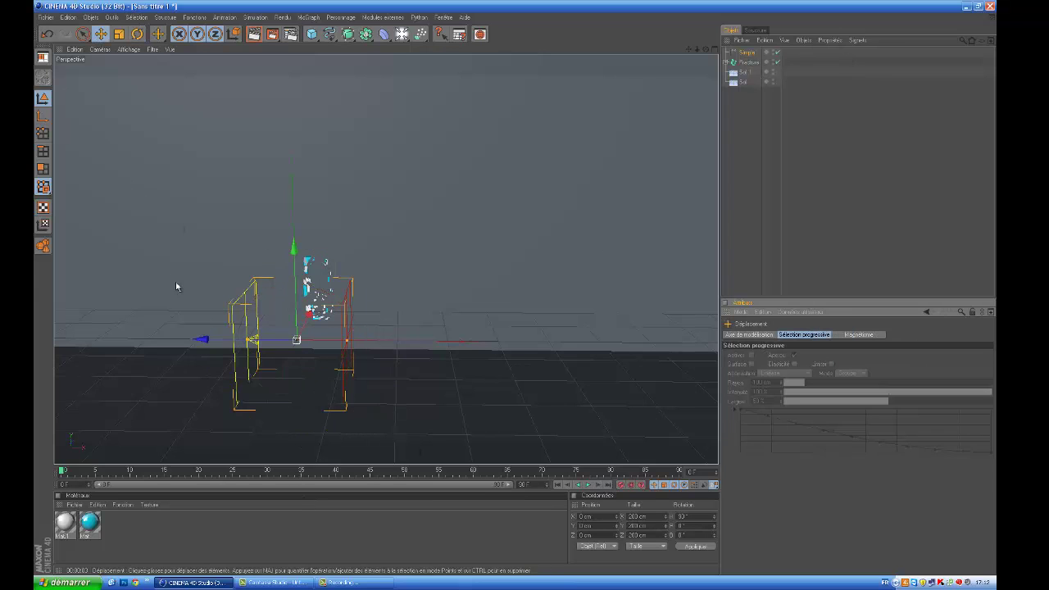
pyautogui.moveTo(205, 340); pyautogui.dragTo(521, 293)
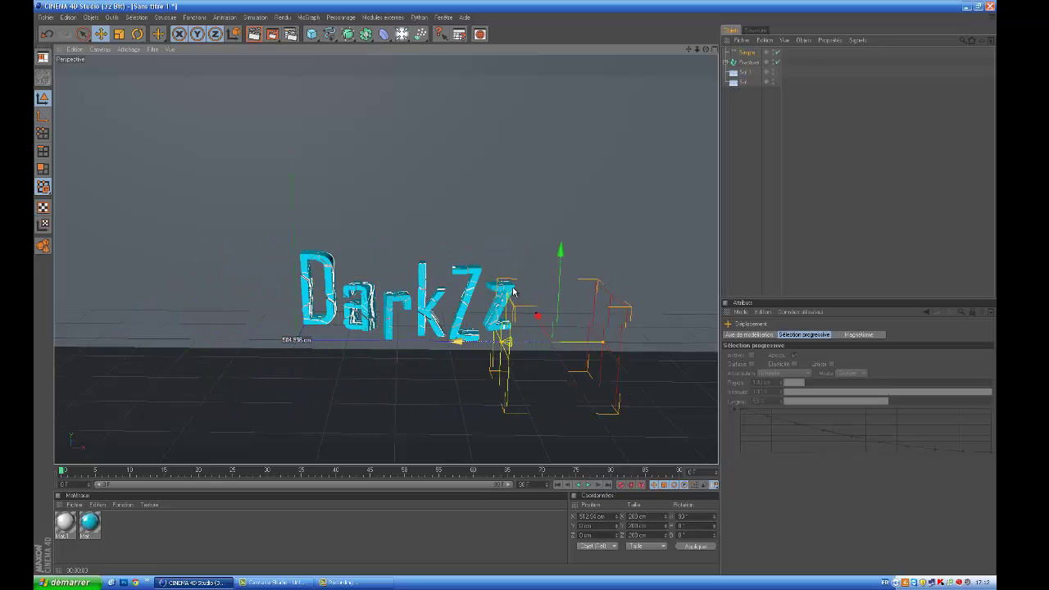
pyautogui.moveTo(520, 291); pyautogui.dragTo(508, 292)
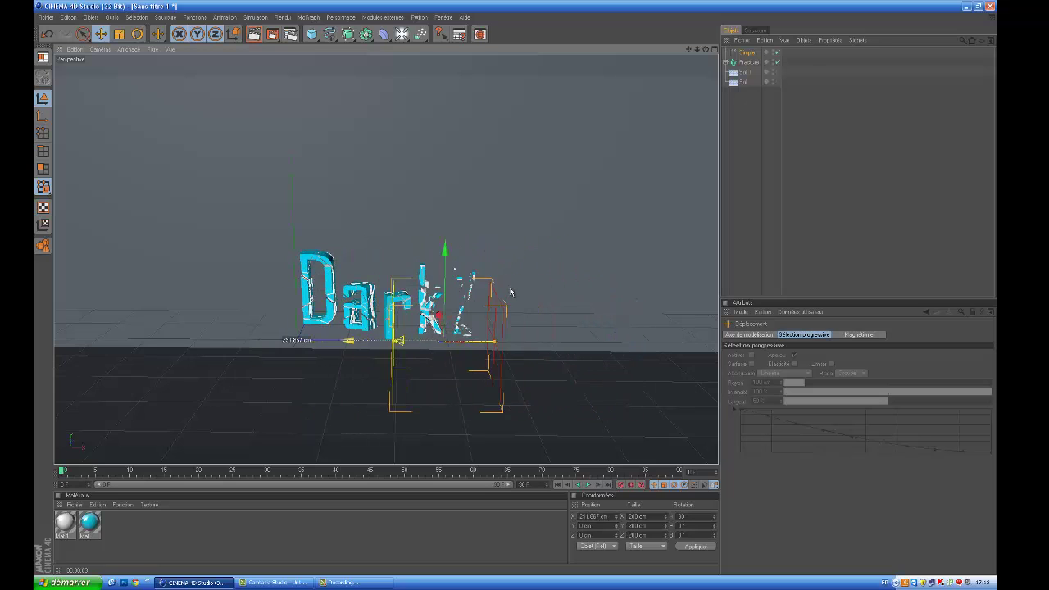
pyautogui.moveTo(520, 288)
pyautogui.mouseDown()
pyautogui.moveTo(533, 289)
pyautogui.moveTo(515, 287)
pyautogui.mouseUp()
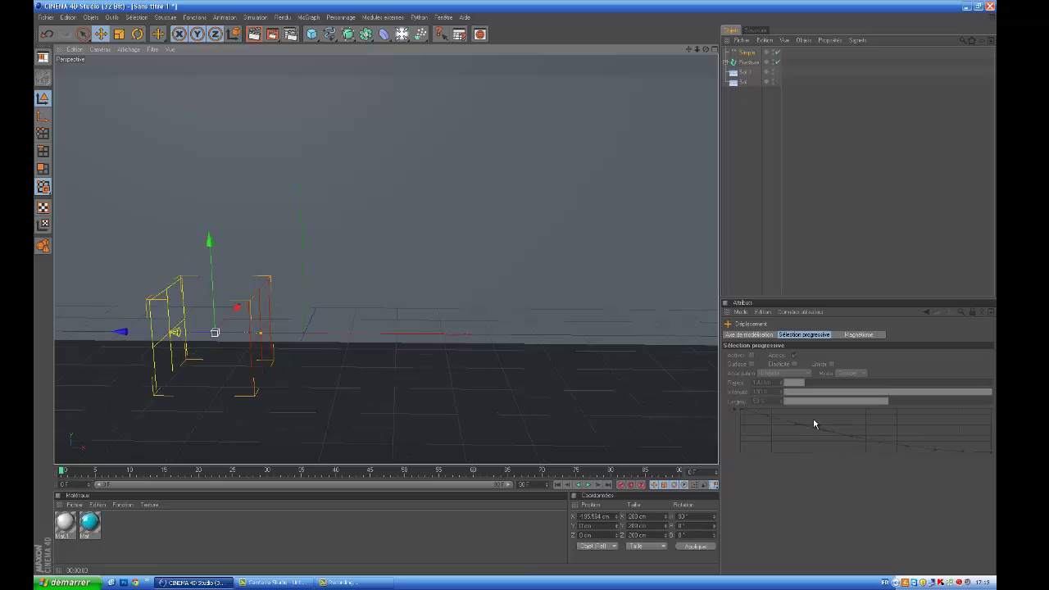
pyautogui.click(747, 52)
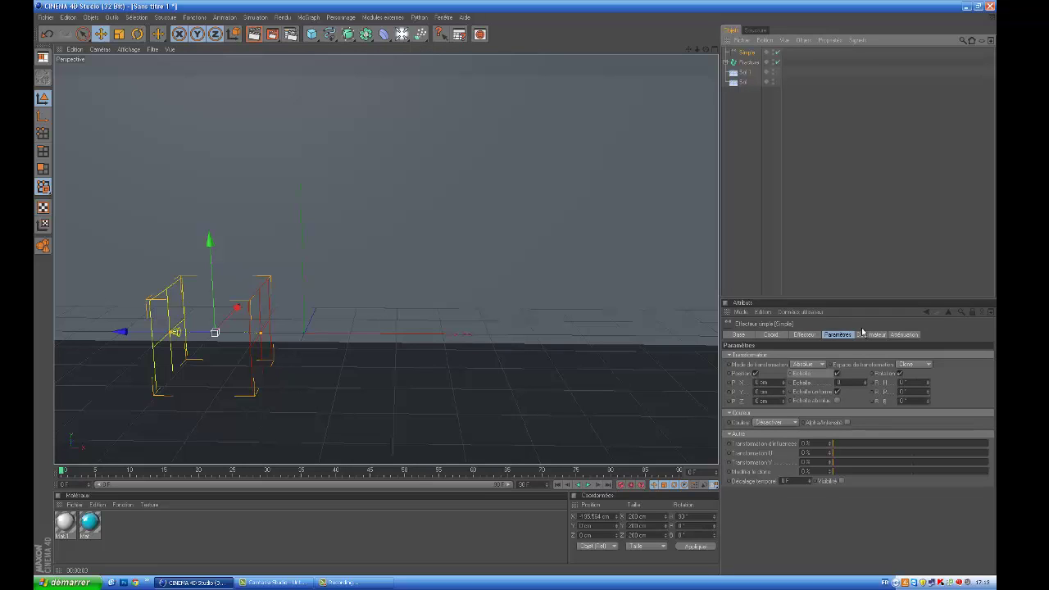
# Step: Adjust the effector's Scale from 0.01 up past 4, finally settling on 3.74
pyautogui.click(849, 380)
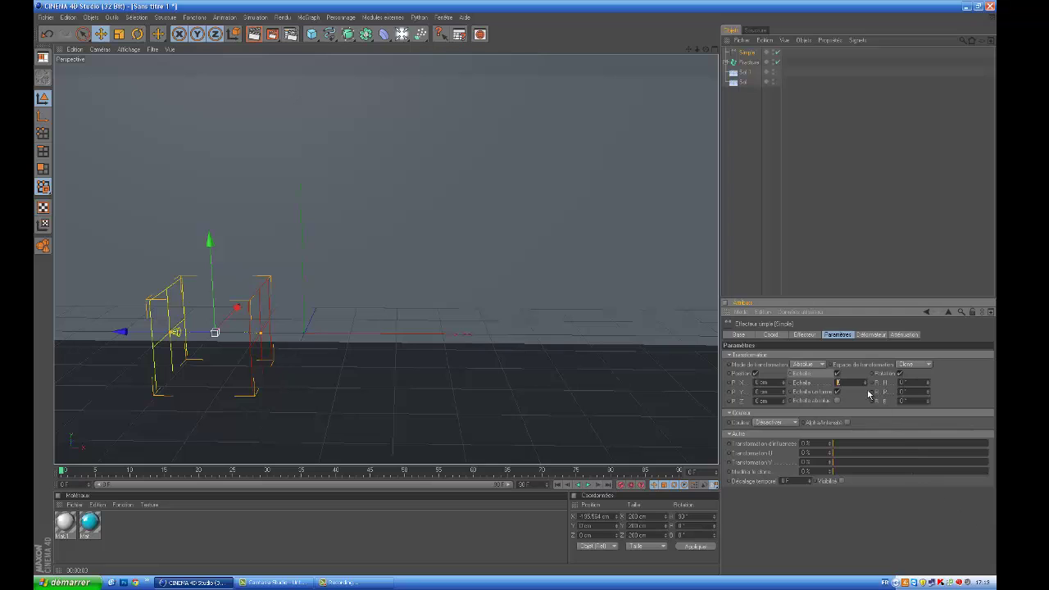
pyautogui.write('0.01')
pyautogui.moveTo(865, 385); pyautogui.dragTo(866, 388)
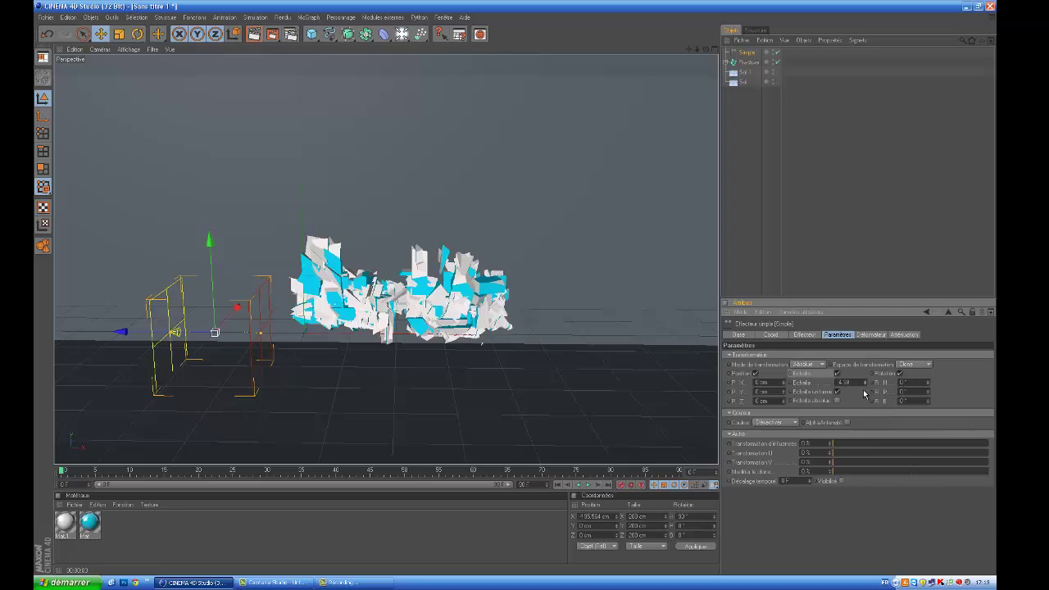
pyautogui.moveTo(866, 388); pyautogui.dragTo(892, 246)
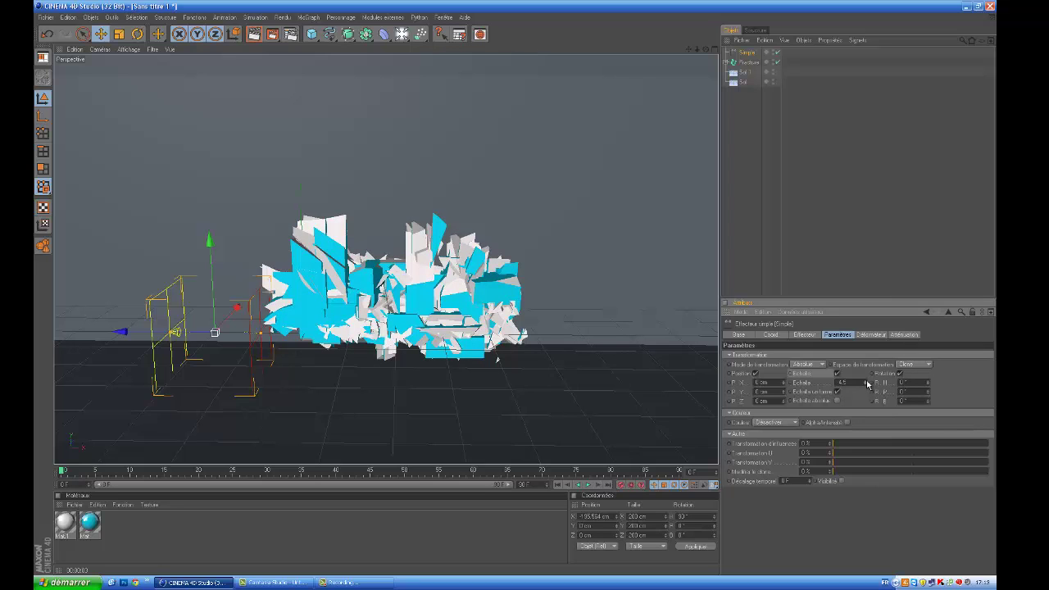
pyautogui.moveTo(867, 385); pyautogui.dragTo(866, 386)
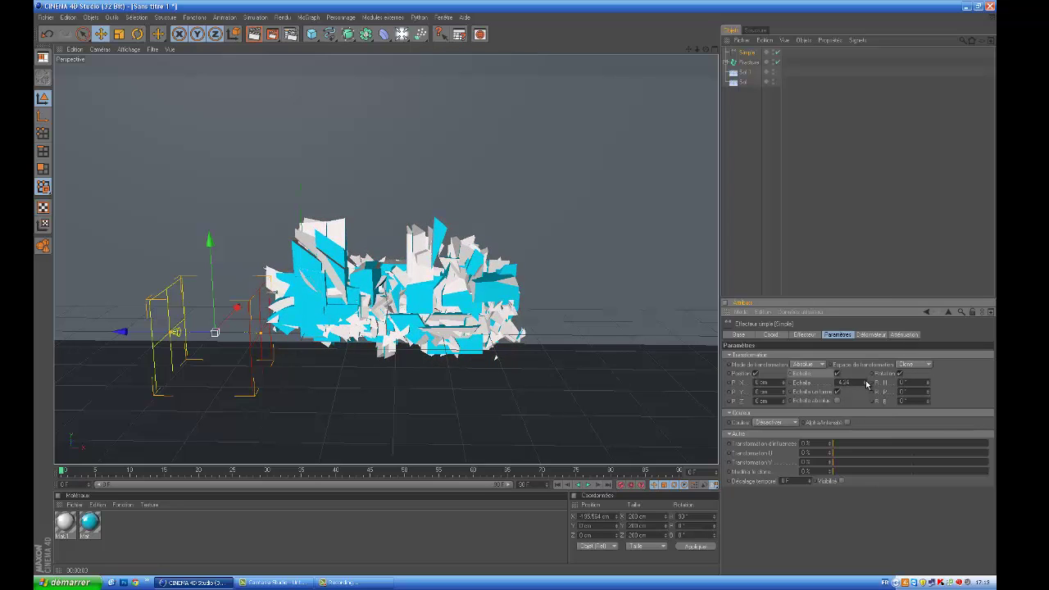
pyautogui.moveTo(867, 384); pyautogui.dragTo(867, 396)
pyautogui.click(852, 383)
pyautogui.write('3.74')
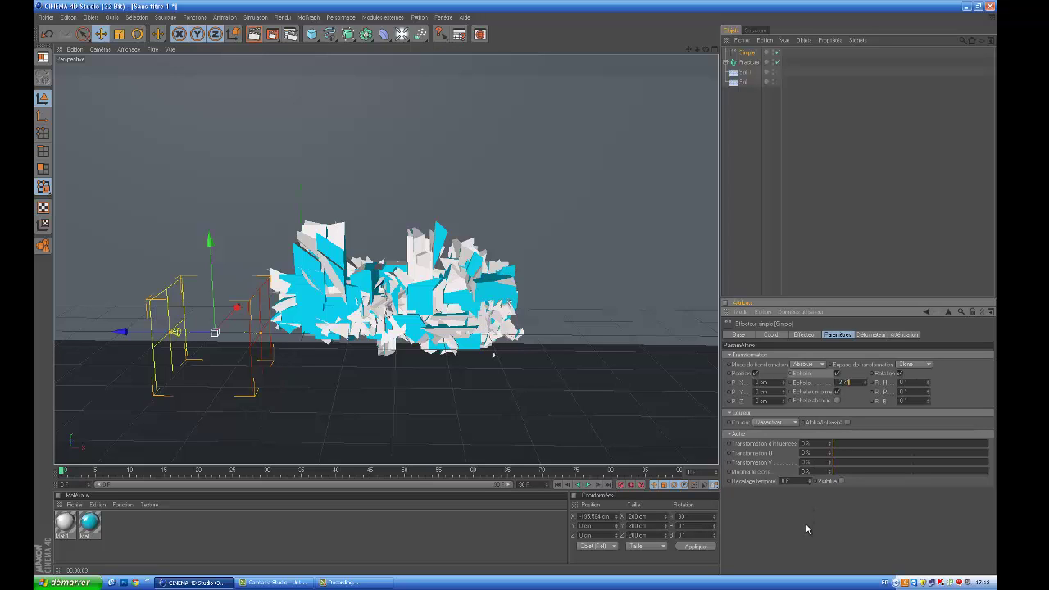
pyautogui.press('Return')
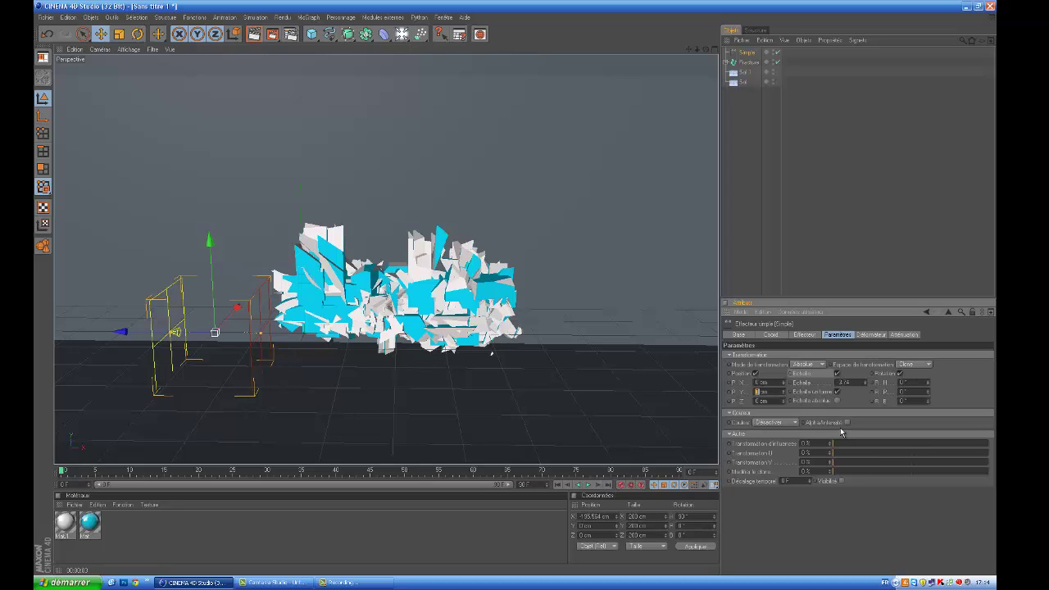
# Step: Enter 125 cm for the effector's P.Y, then change it to -125 cm
pyautogui.write('125')
pyautogui.press('Return')
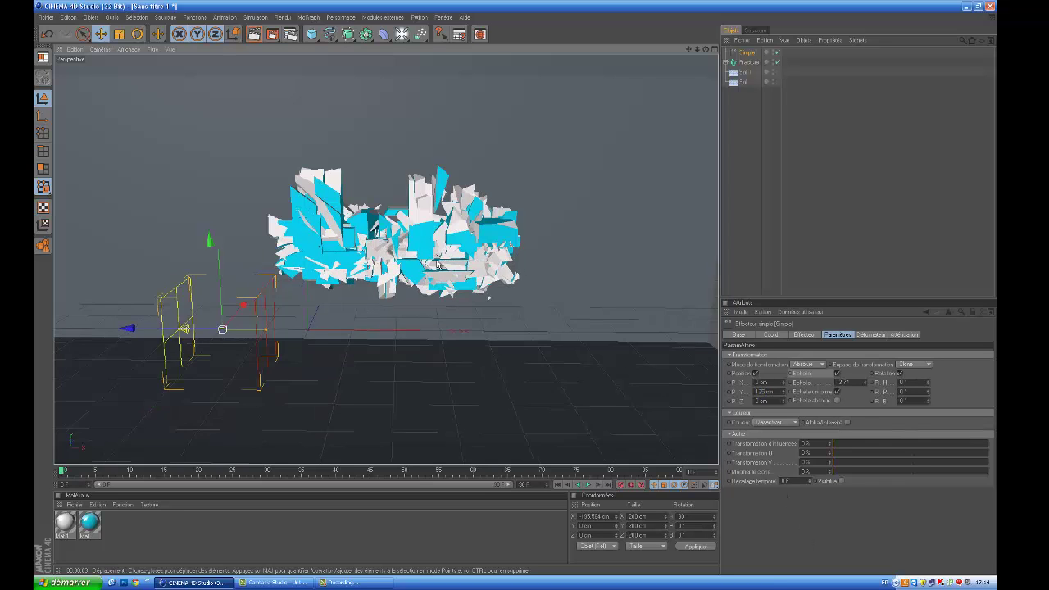
pyautogui.keyDown('alt'); pyautogui.moveTo(377, 312); pyautogui.dragTo(415, 281); pyautogui.keyUp('alt')
pyautogui.scroll(-2, 414, 281)
pyautogui.write('0')
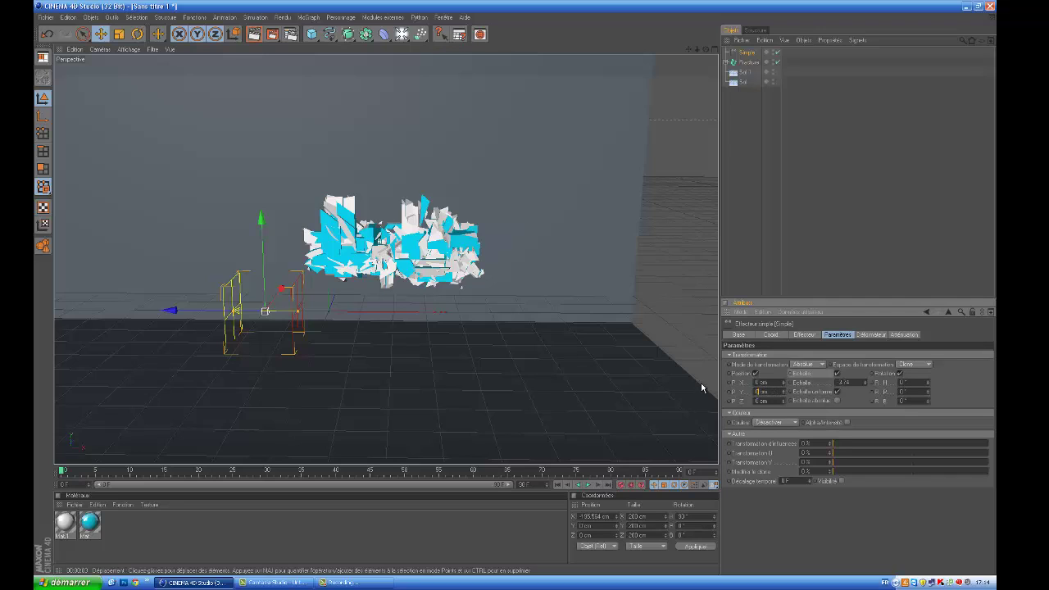
pyautogui.moveTo(785, 392); pyautogui.dragTo(784, 402)
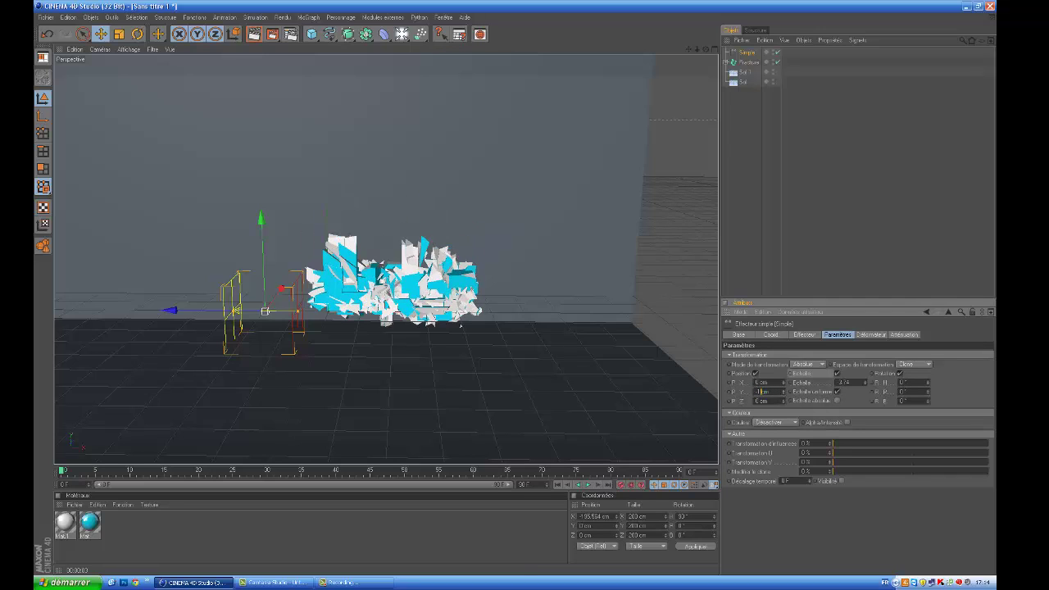
pyautogui.click(759, 392)
pyautogui.press('Return')
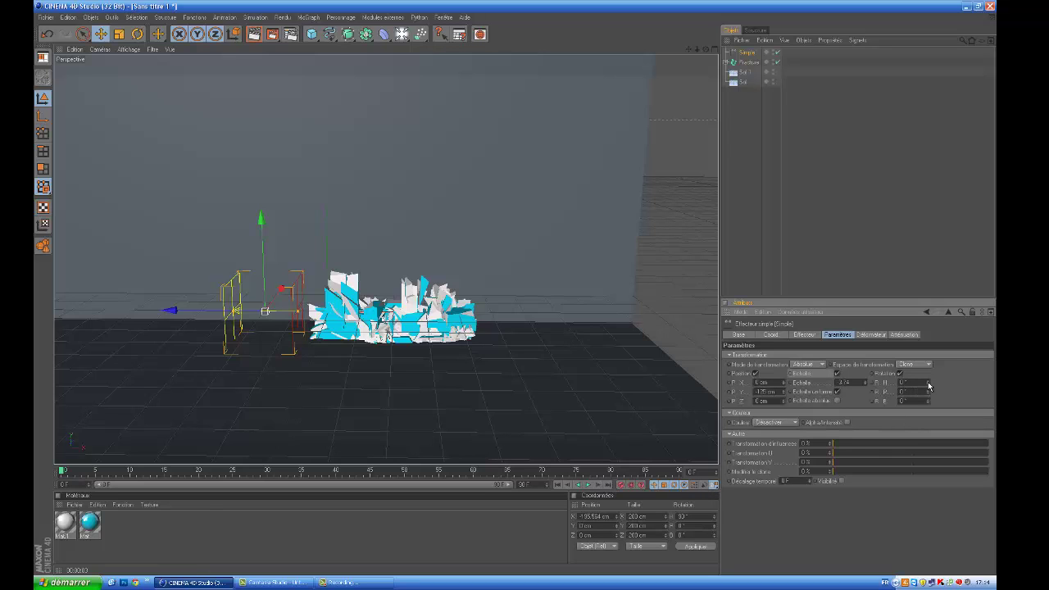
# Step: Set the Simple effector's H rotation to 0 and slide it toward the fractured text
pyautogui.moveTo(929, 384)
pyautogui.mouseDown()
pyautogui.moveTo(933, 363)
pyautogui.moveTo(920, 395)
pyautogui.moveTo(929, 386)
pyautogui.mouseUp()
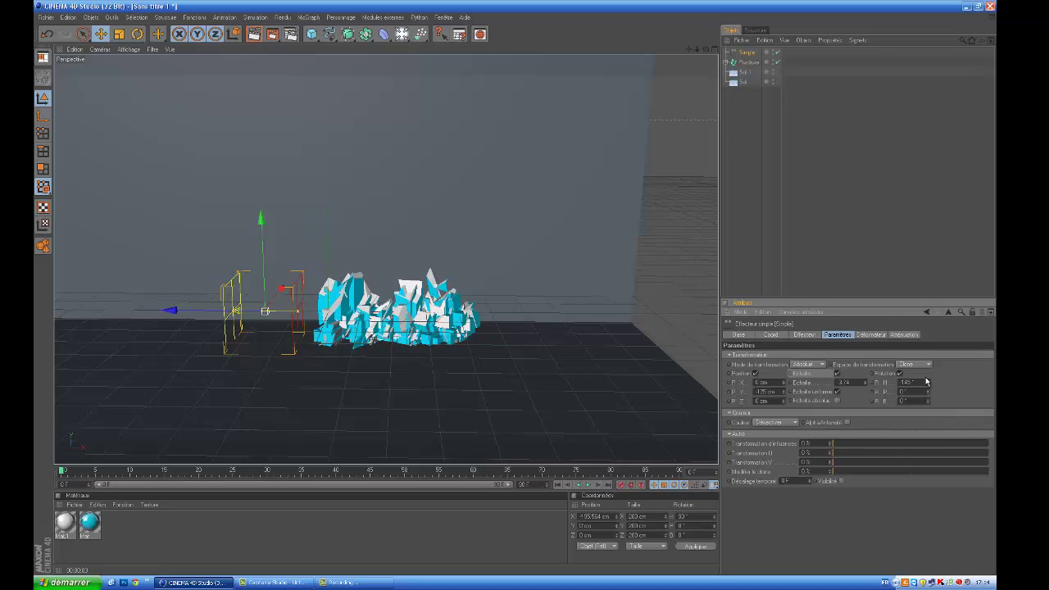
pyautogui.doubleClick(901, 382)
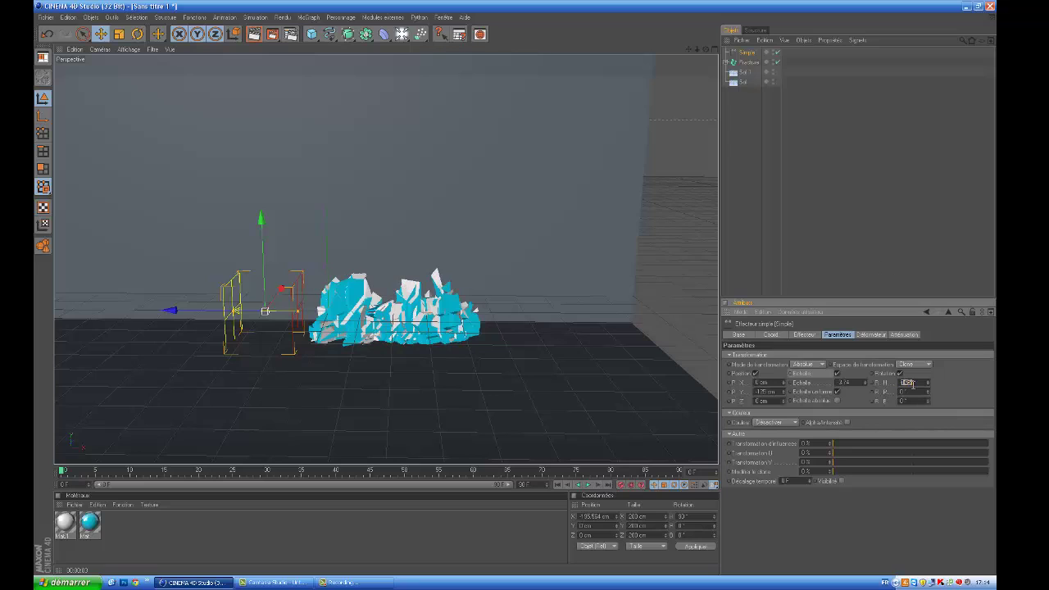
pyautogui.write('0')
pyautogui.press('Return')
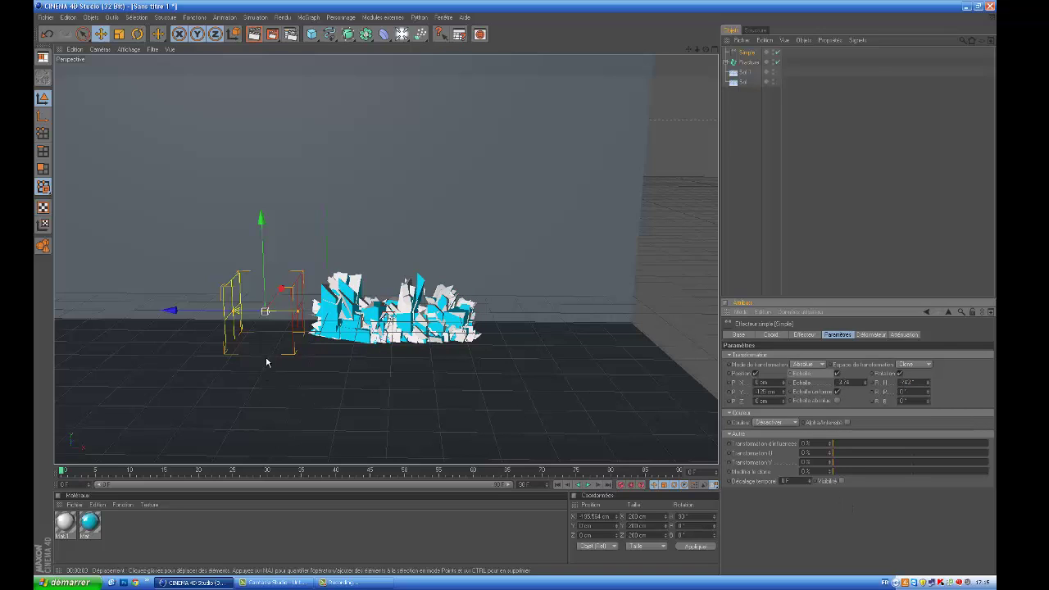
pyautogui.moveTo(201, 312); pyautogui.dragTo(515, 286)
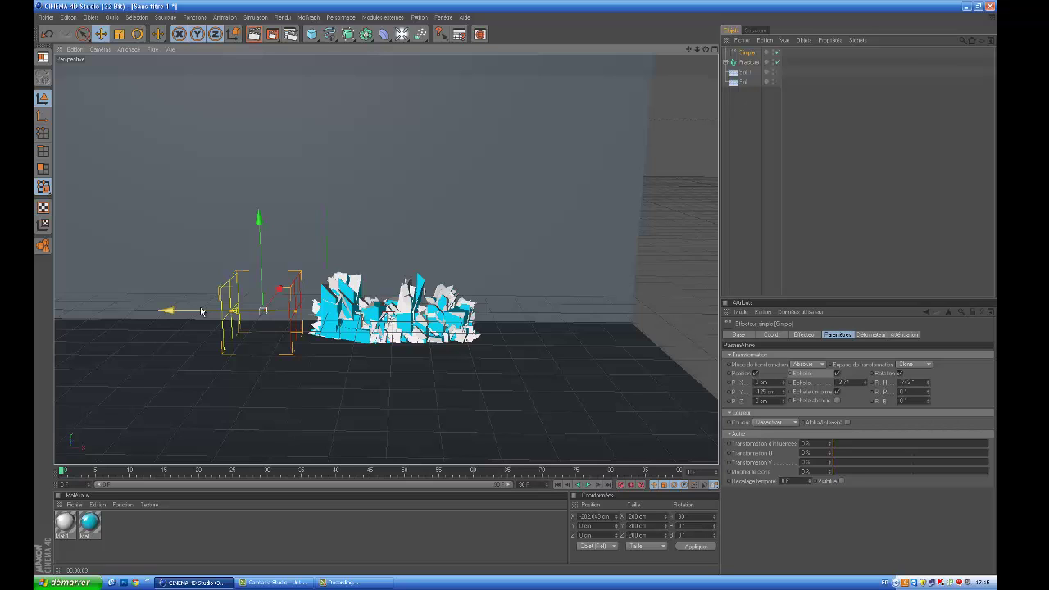
# Step: Give the effector rotation P 75° and B -240°, then move it further right along X
pyautogui.click(904, 391)
pyautogui.write('75.1')
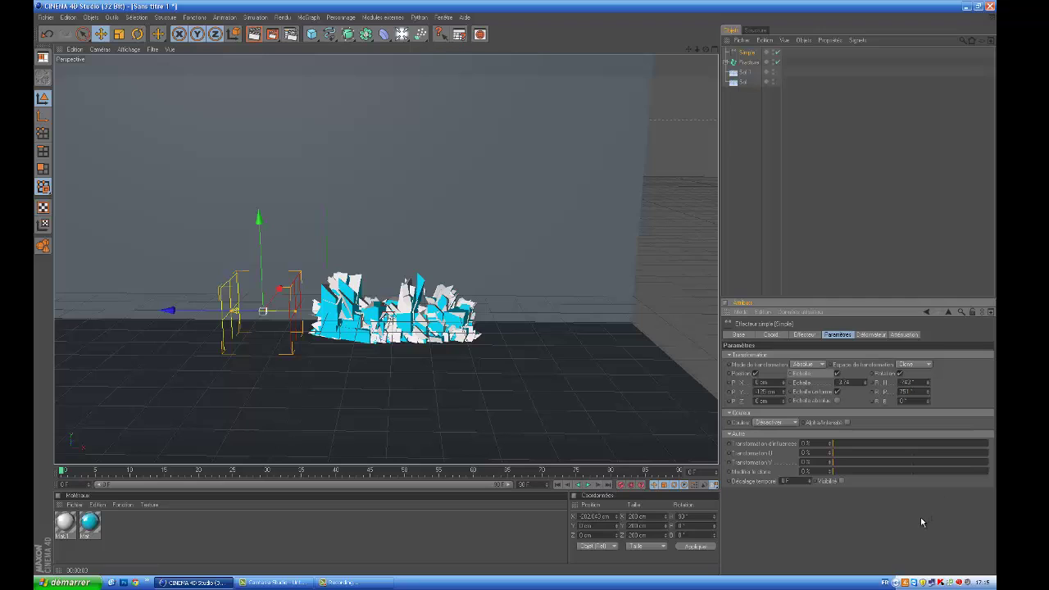
pyautogui.press('Return')
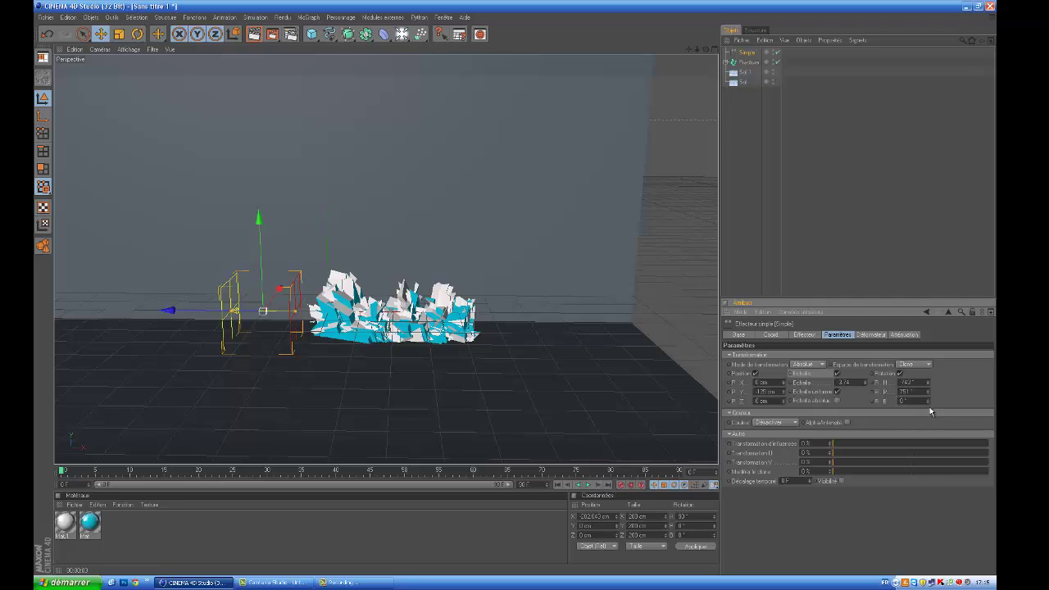
pyautogui.write('3')
pyautogui.press('Return')
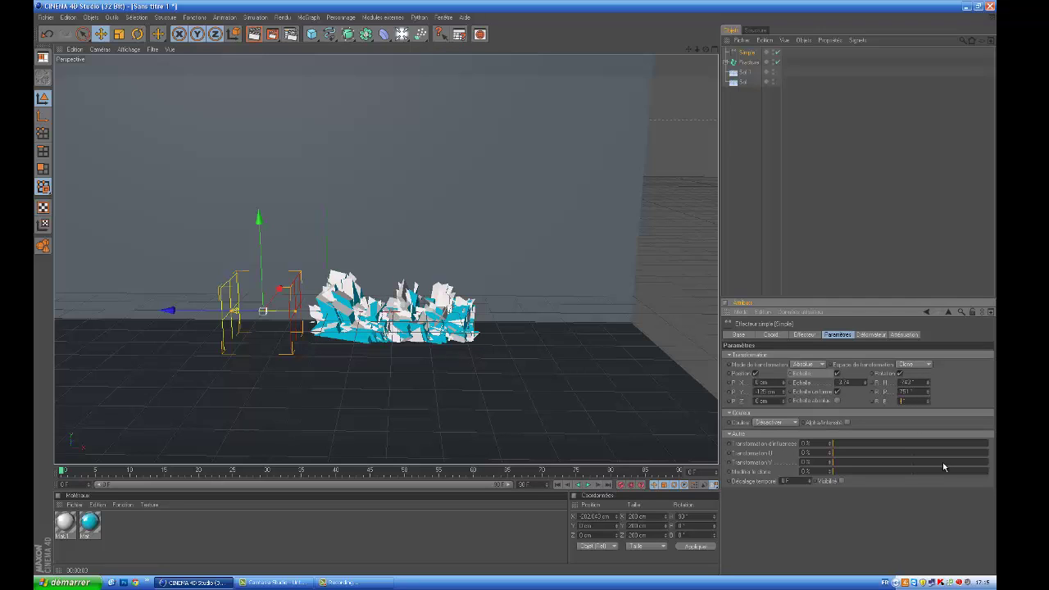
pyautogui.write('-240')
pyautogui.press('Return')
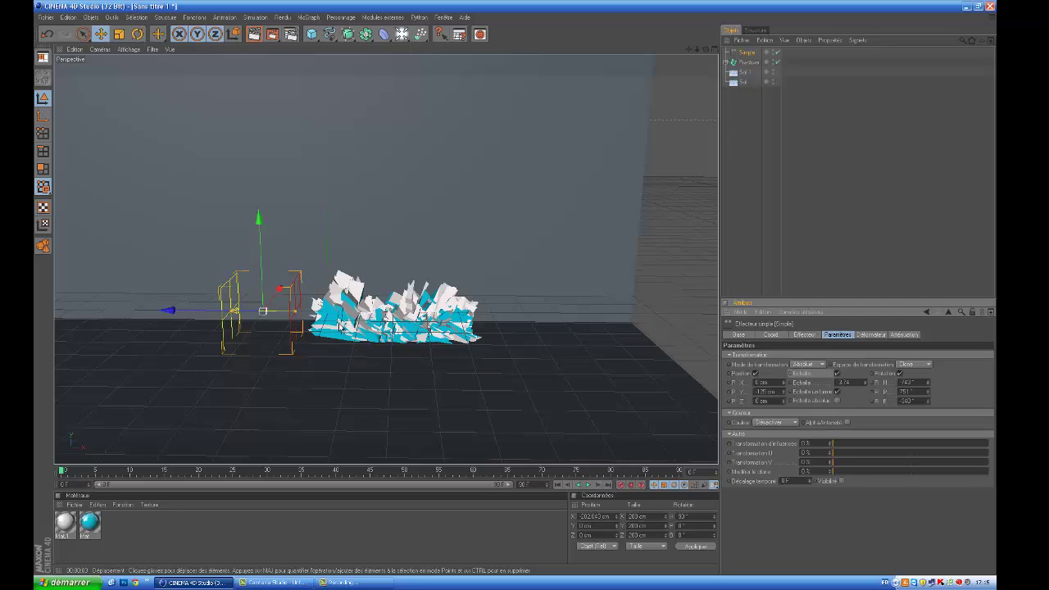
pyautogui.moveTo(210, 315)
pyautogui.mouseDown()
pyautogui.moveTo(527, 291)
pyautogui.moveTo(505, 286)
pyautogui.moveTo(515, 291)
pyautogui.mouseUp()
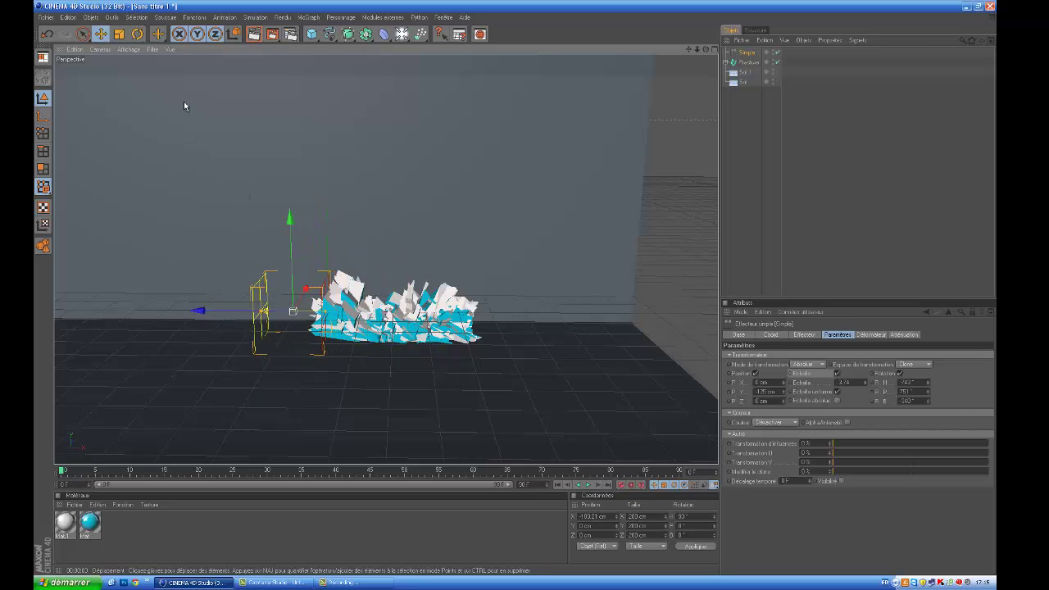
# Step: Render a preview, move the Simple effector left to about X -272 cm, and set the end frame to 250
pyautogui.click(254, 35)
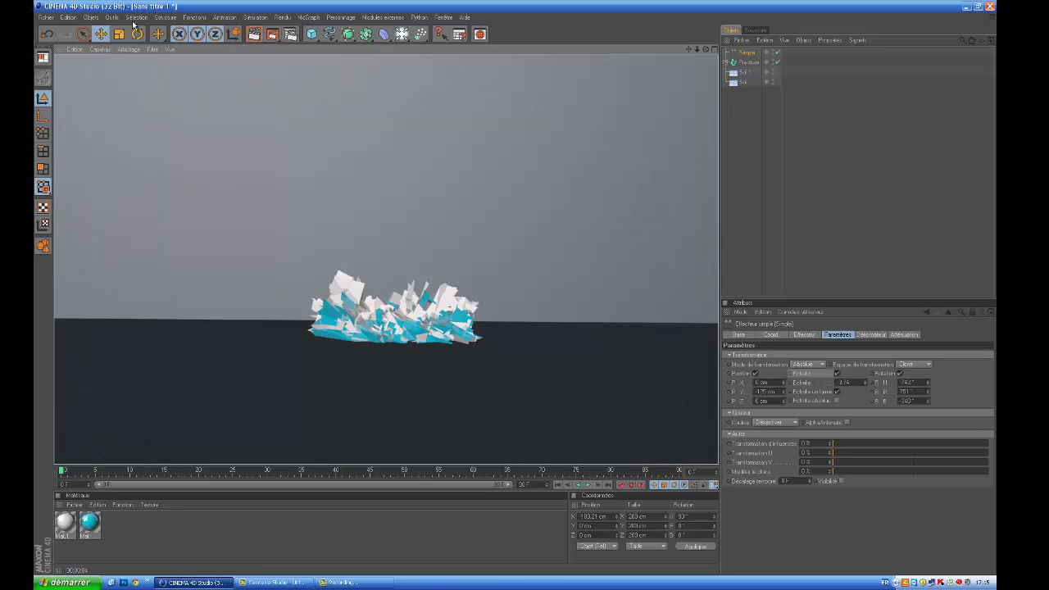
pyautogui.click(123, 148)
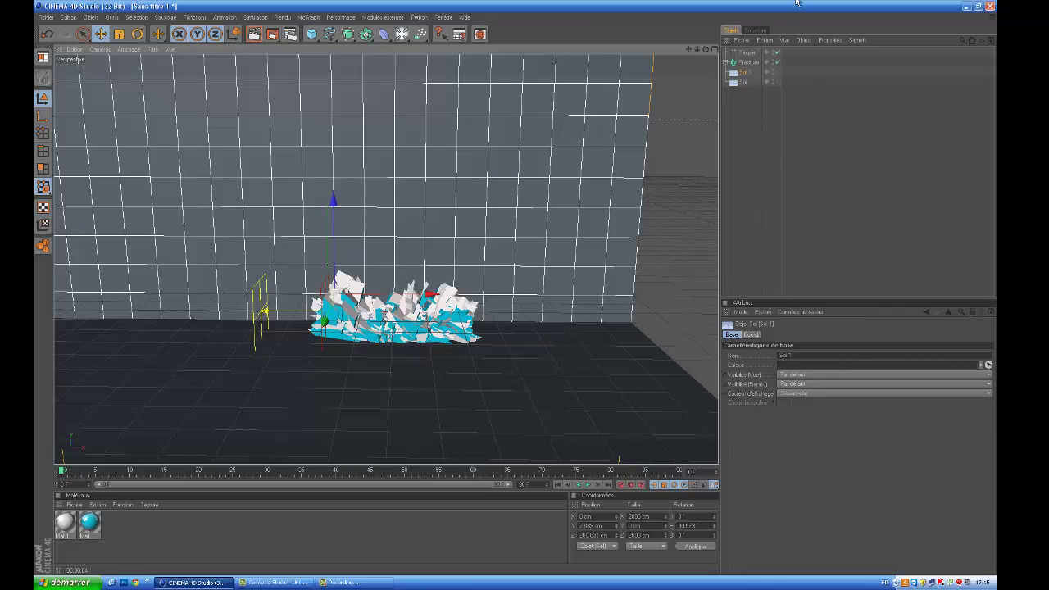
pyautogui.click(747, 53)
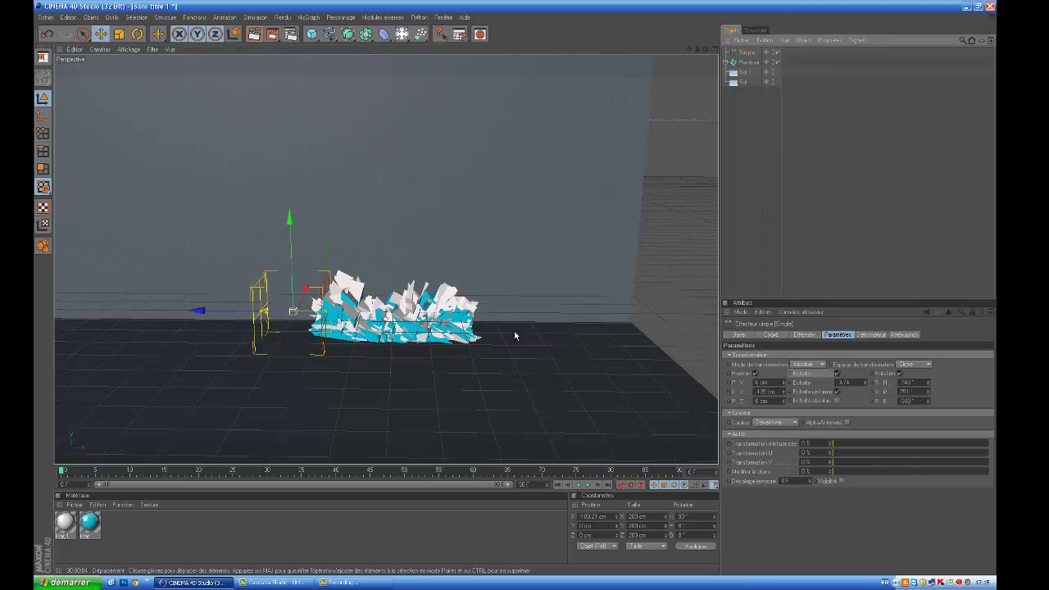
pyautogui.moveTo(515, 286); pyautogui.dragTo(515, 287)
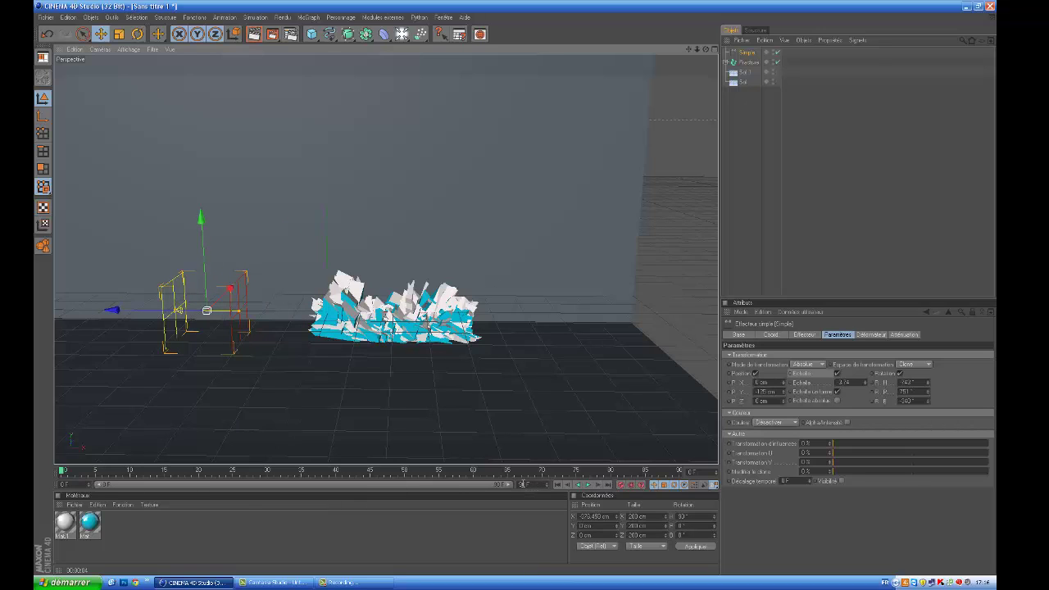
pyautogui.doubleClick(525, 484)
pyautogui.write('80')
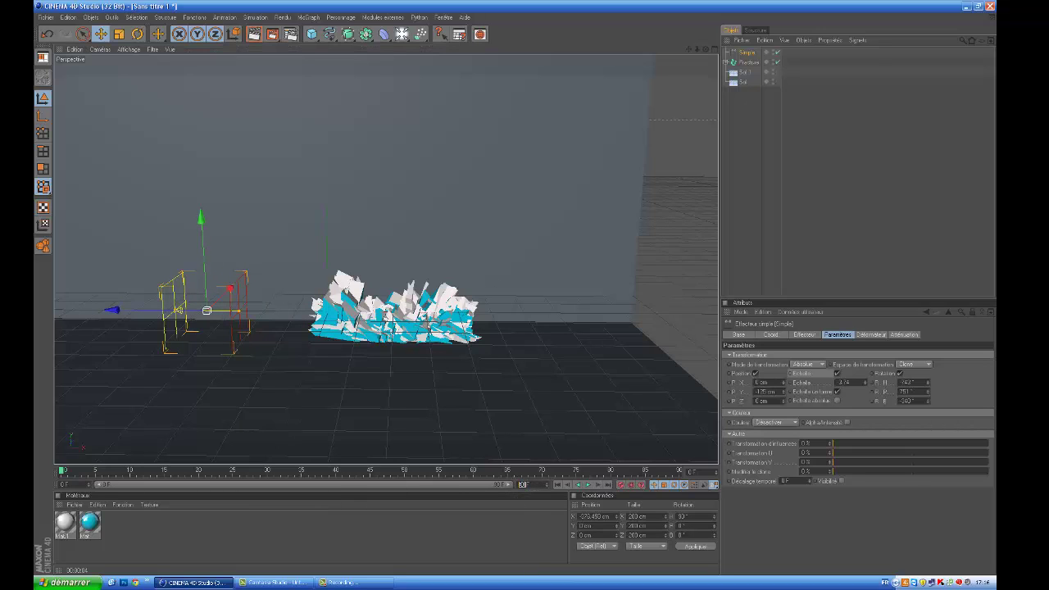
pyautogui.write('25')
# Step: Confirm the 250-frame length and stretch the timeline to show frames 0–250
pyautogui.click(531, 517)
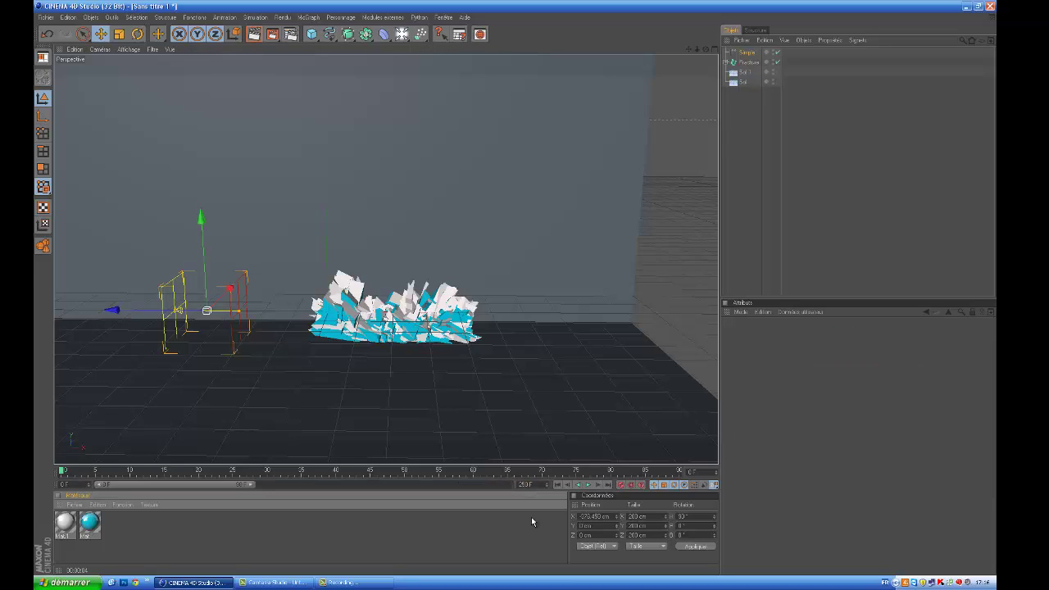
pyautogui.moveTo(227, 485); pyautogui.dragTo(555, 485)
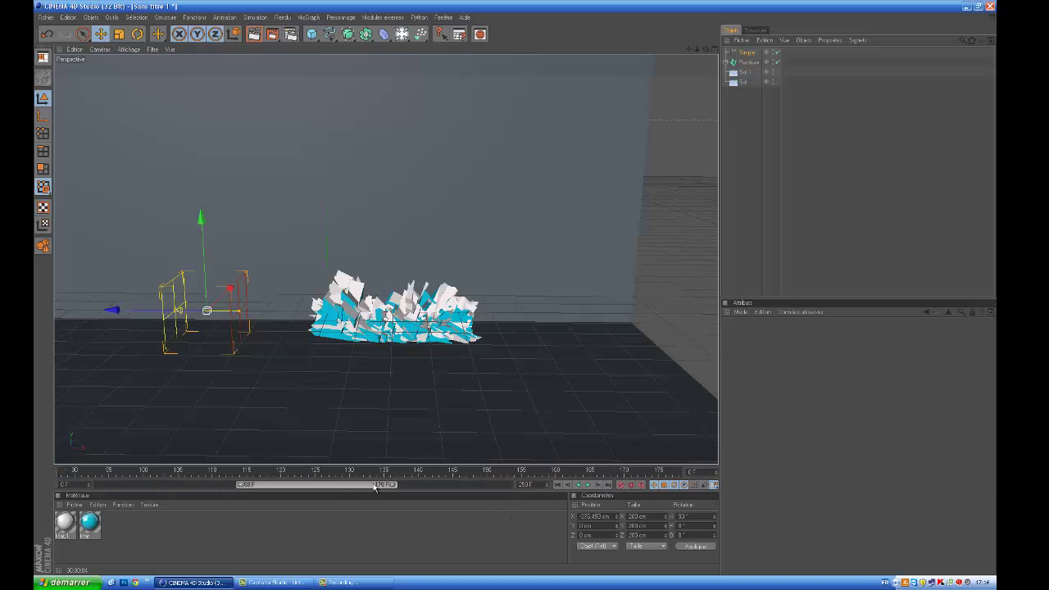
pyautogui.moveTo(491, 484); pyautogui.dragTo(279, 483)
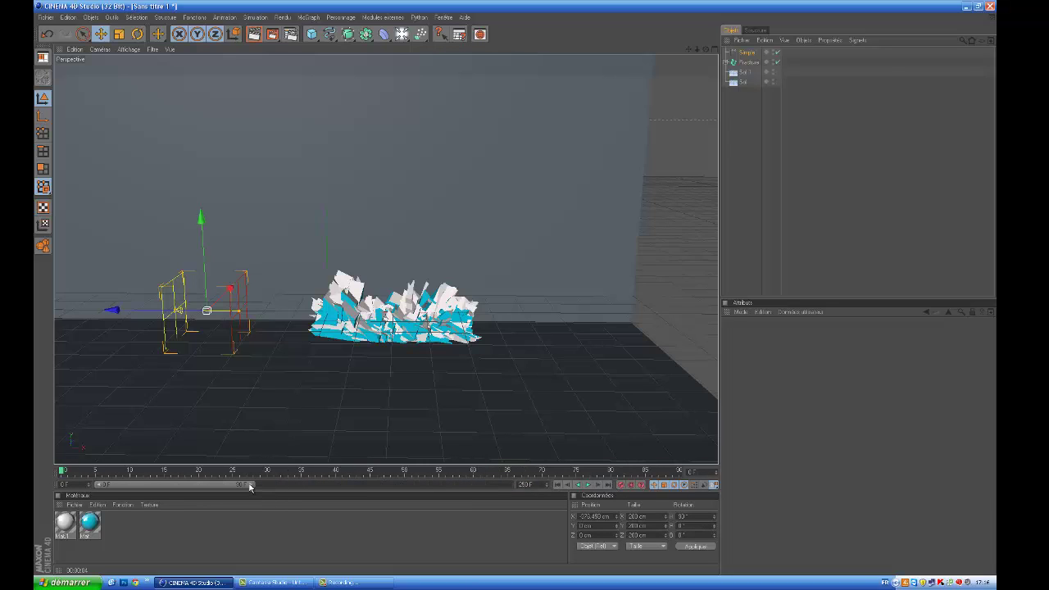
pyautogui.moveTo(250, 484); pyautogui.dragTo(512, 485)
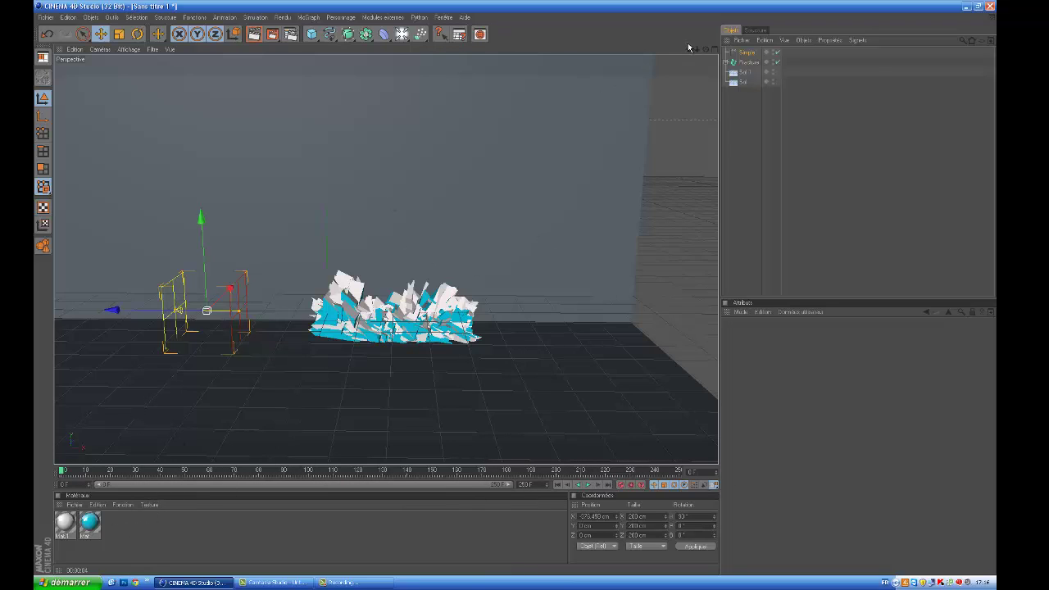
pyautogui.moveTo(690, 51); pyautogui.dragTo(574, 176)
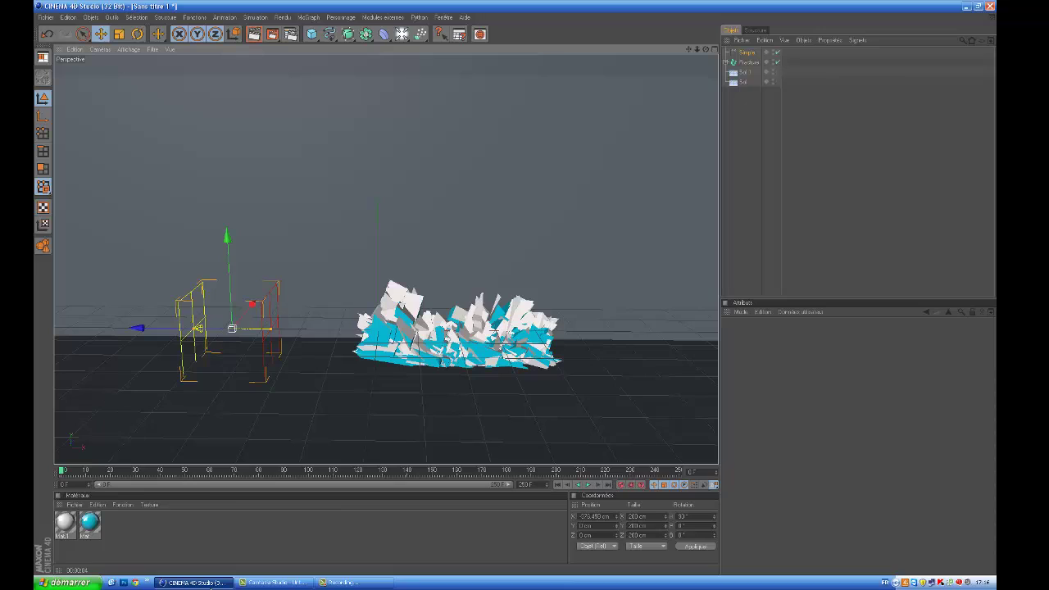
# Step: Keyframe the effector's start position, then at frame 250 move it past the text to about X 647 cm
pyautogui.click(622, 489)
pyautogui.click(60, 473)
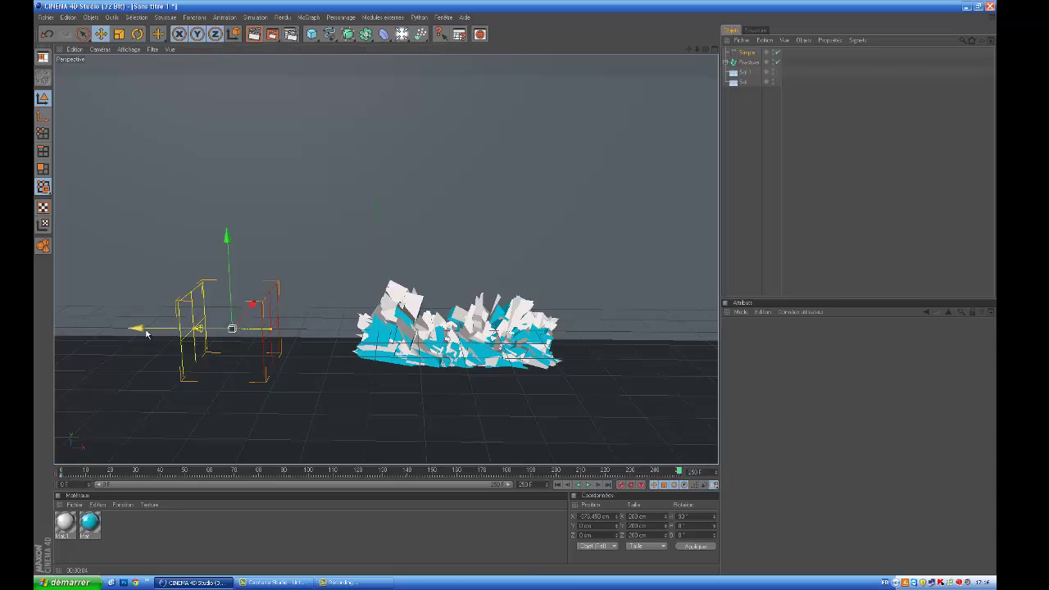
pyautogui.moveTo(146, 331)
pyautogui.mouseDown()
pyautogui.moveTo(613, 295)
pyautogui.moveTo(543, 293)
pyautogui.moveTo(578, 292)
pyautogui.mouseUp()
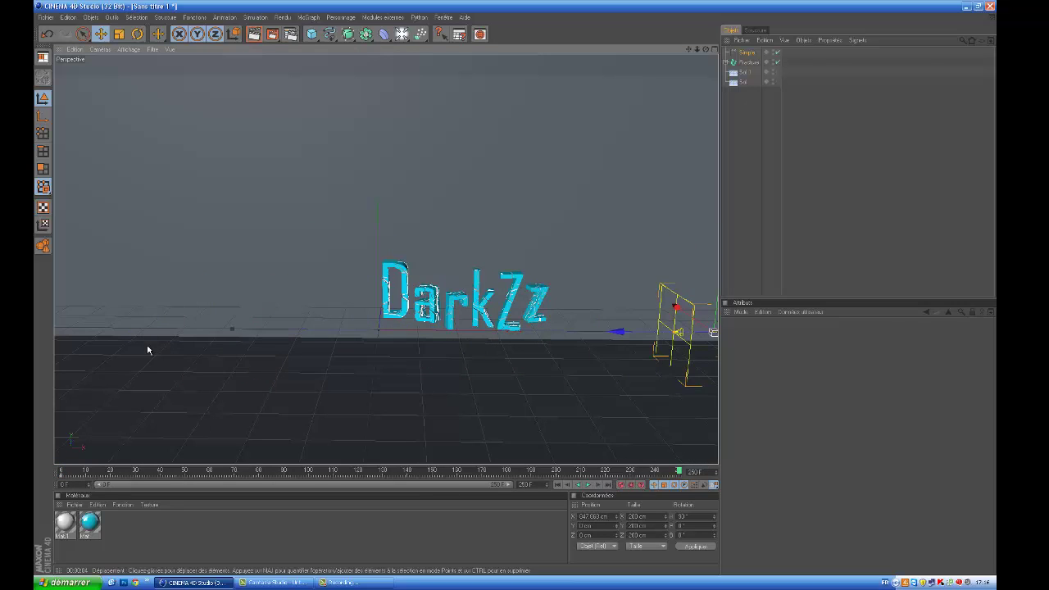
# Step: Keyframe the effector at frame 250 and play the animation to watch DarkZz reassemble
pyautogui.click(623, 485)
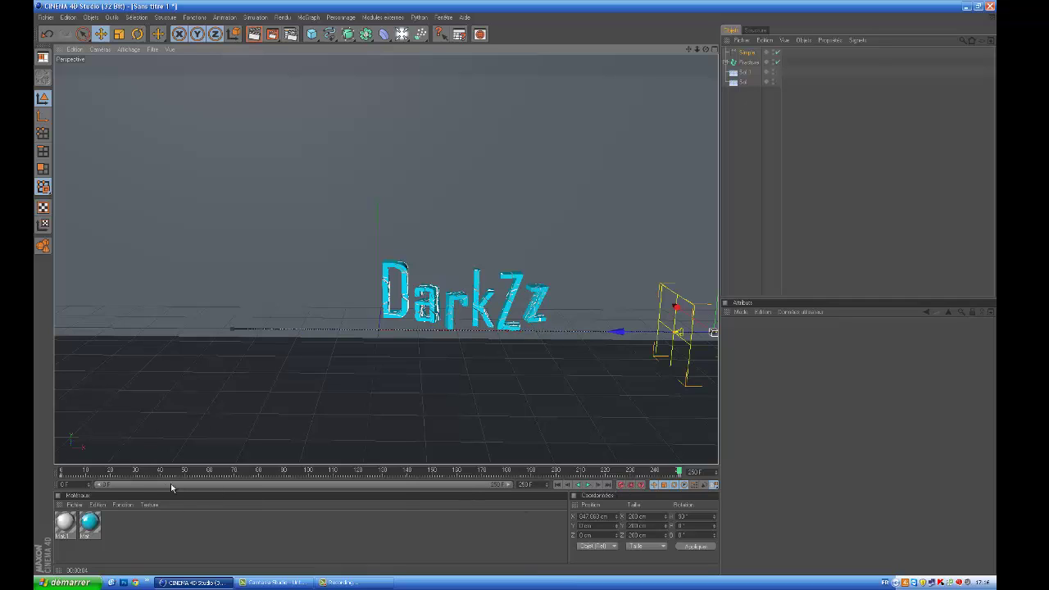
pyautogui.click(588, 485)
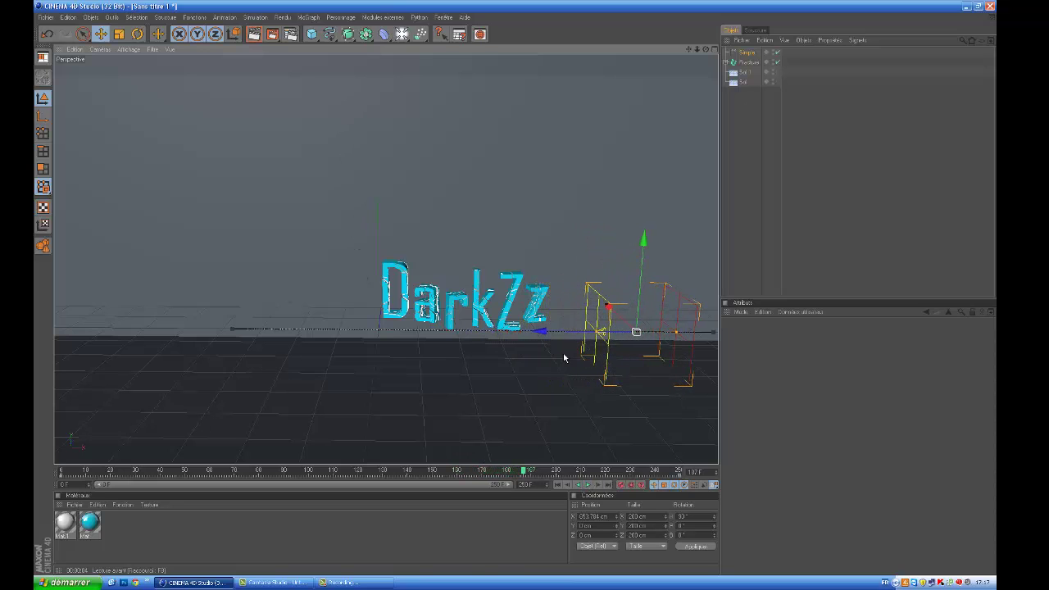
# Step: Add an omni light and position it above and to the right of the DarkZz text
pyautogui.click(402, 33)
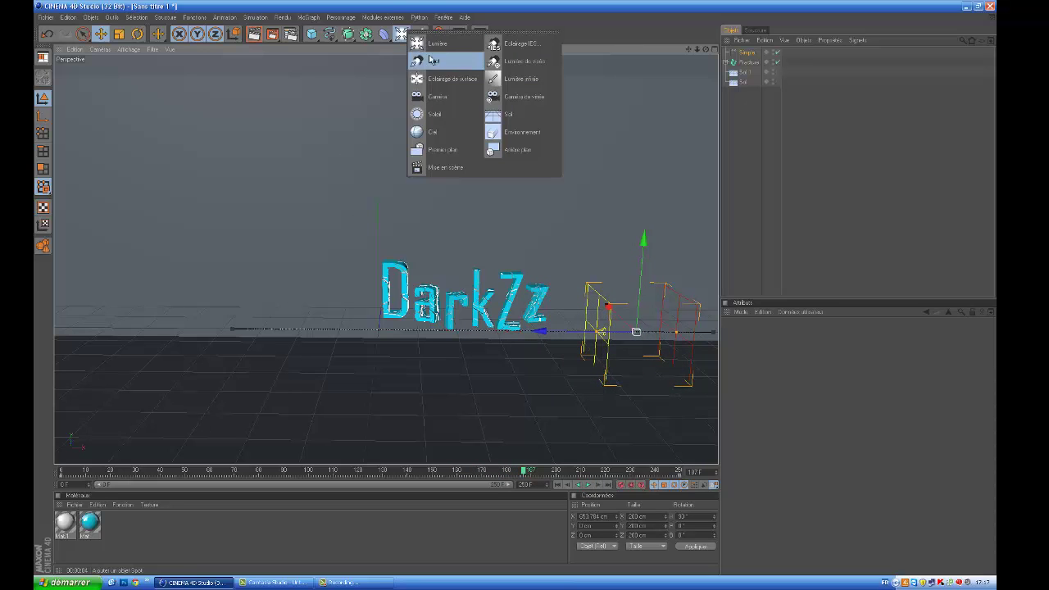
pyautogui.click(437, 43)
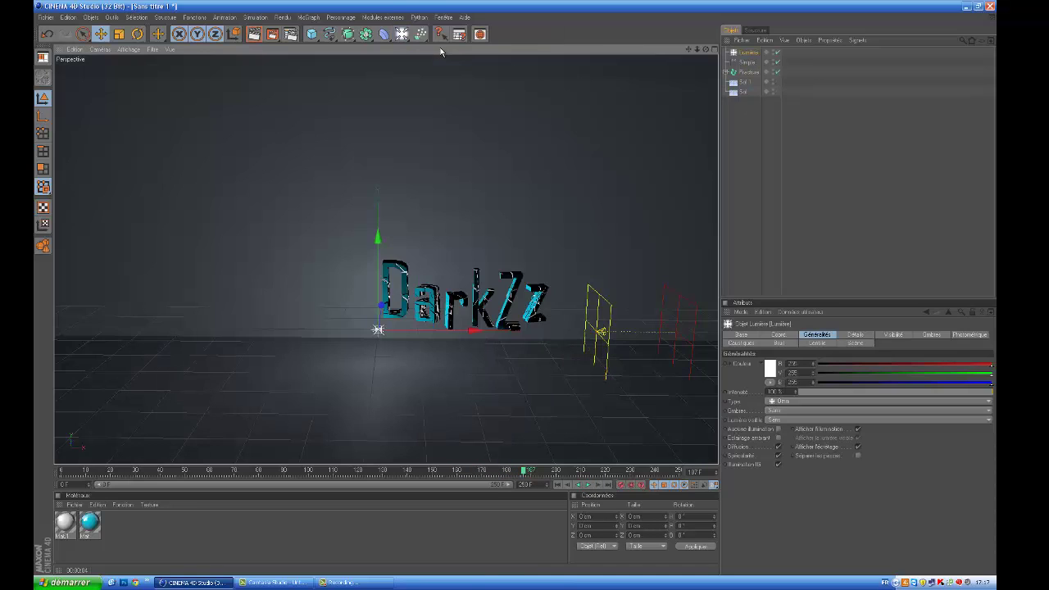
pyautogui.moveTo(381, 283)
pyautogui.mouseDown()
pyautogui.moveTo(516, 287)
pyautogui.moveTo(415, 345)
pyautogui.mouseUp()
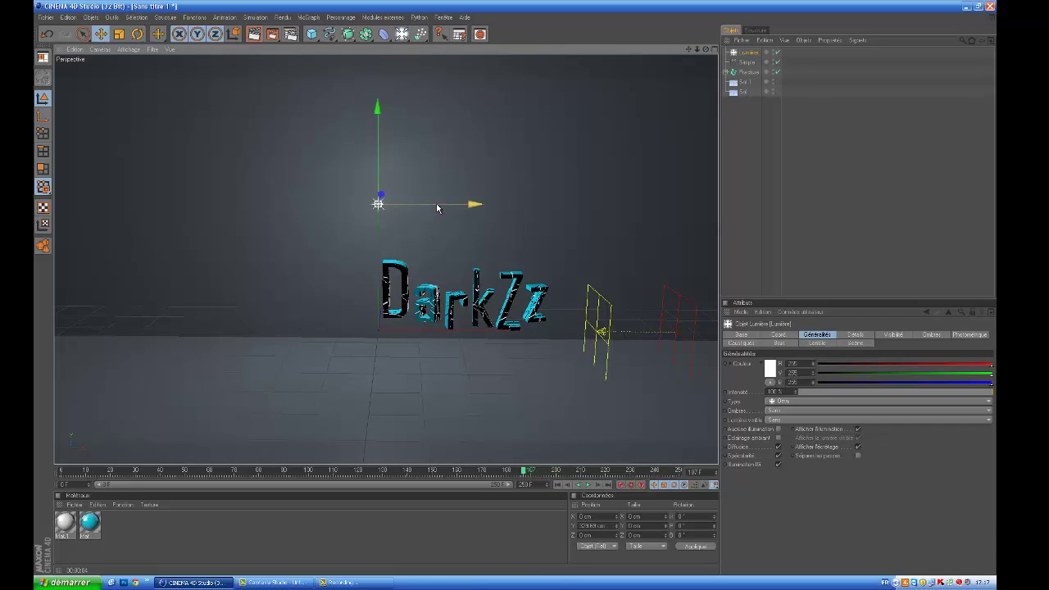
pyautogui.moveTo(437, 204); pyautogui.dragTo(513, 289)
pyautogui.moveTo(475, 202)
pyautogui.mouseDown()
pyautogui.moveTo(476, 179)
pyautogui.moveTo(492, 182)
pyautogui.mouseUp()
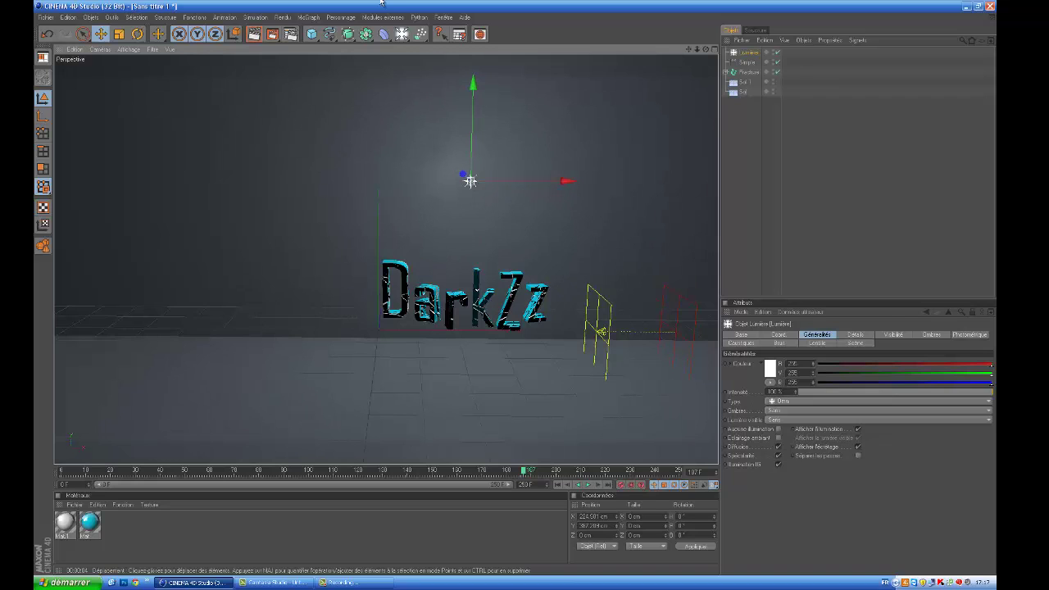
# Step: Test-render the lighting, lower the light slightly, and select Lumière to show its Généralités settings
pyautogui.click(254, 34)
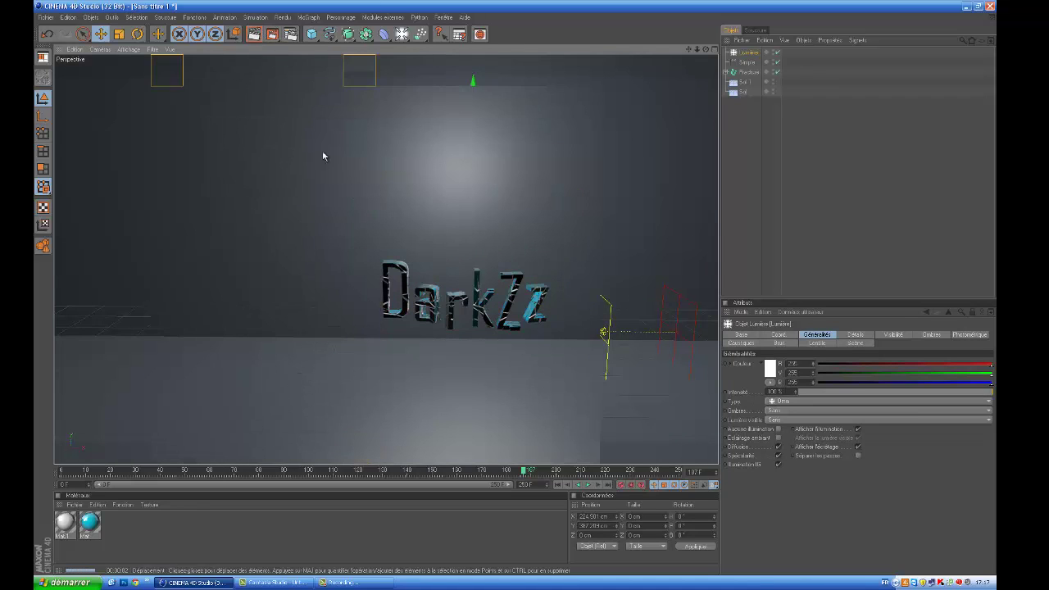
pyautogui.moveTo(457, 222)
pyautogui.mouseDown()
pyautogui.moveTo(515, 303)
pyautogui.moveTo(517, 294)
pyautogui.mouseUp()
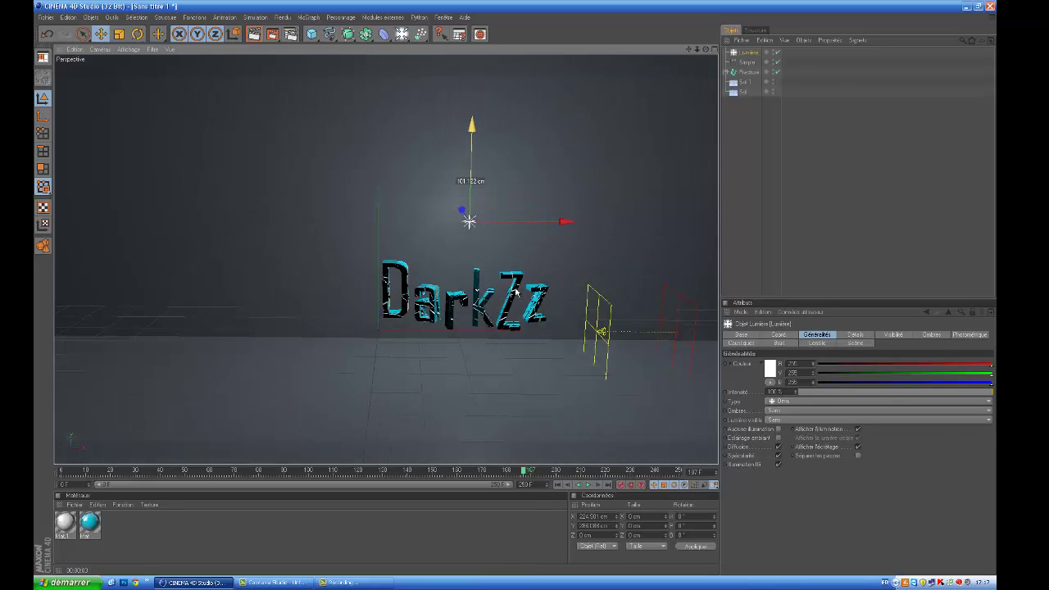
pyautogui.click(253, 35)
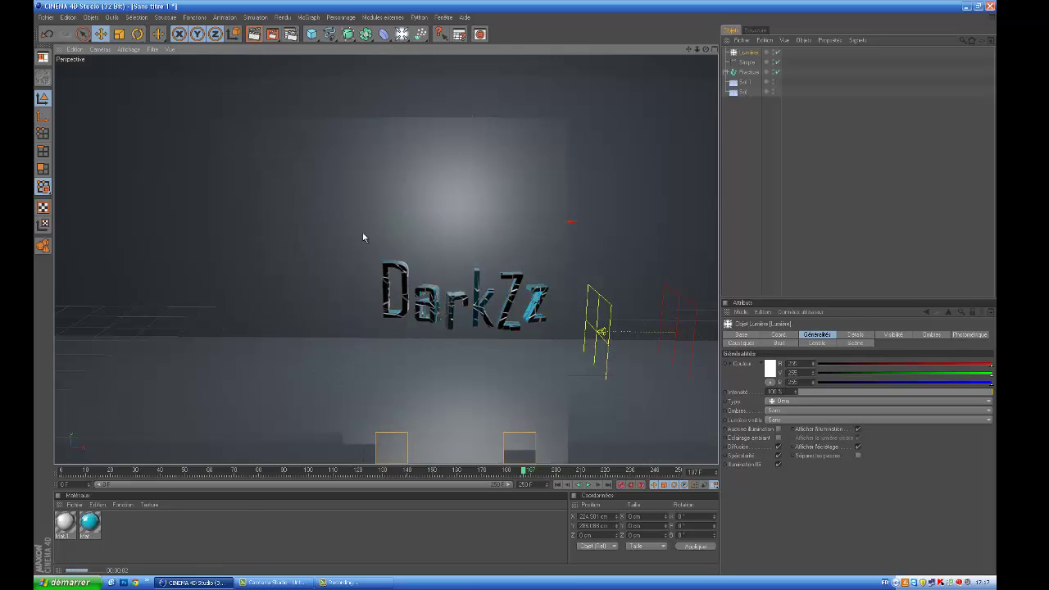
pyautogui.click(553, 356)
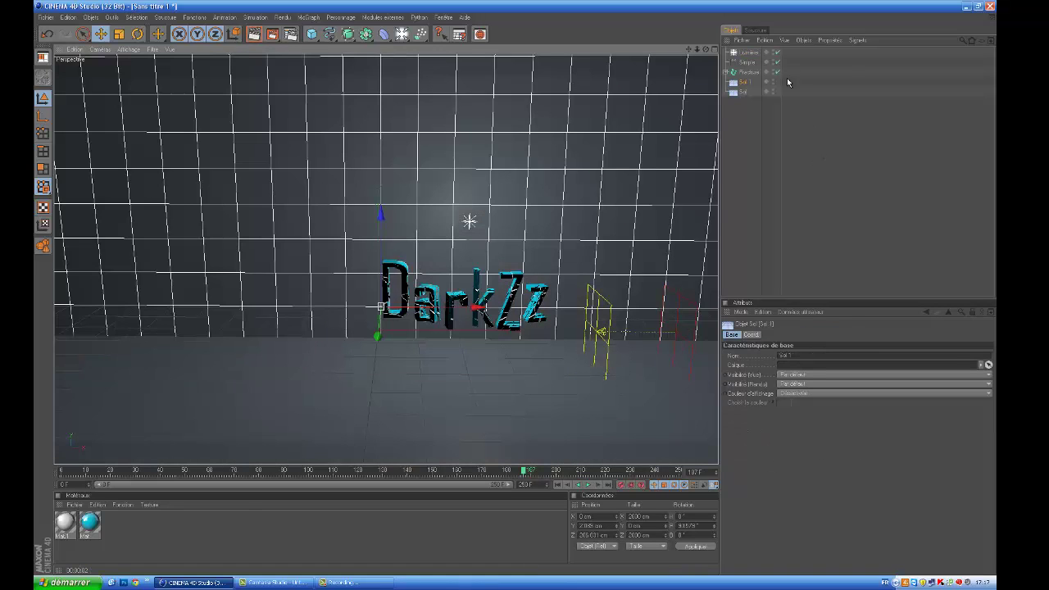
pyautogui.click(757, 52)
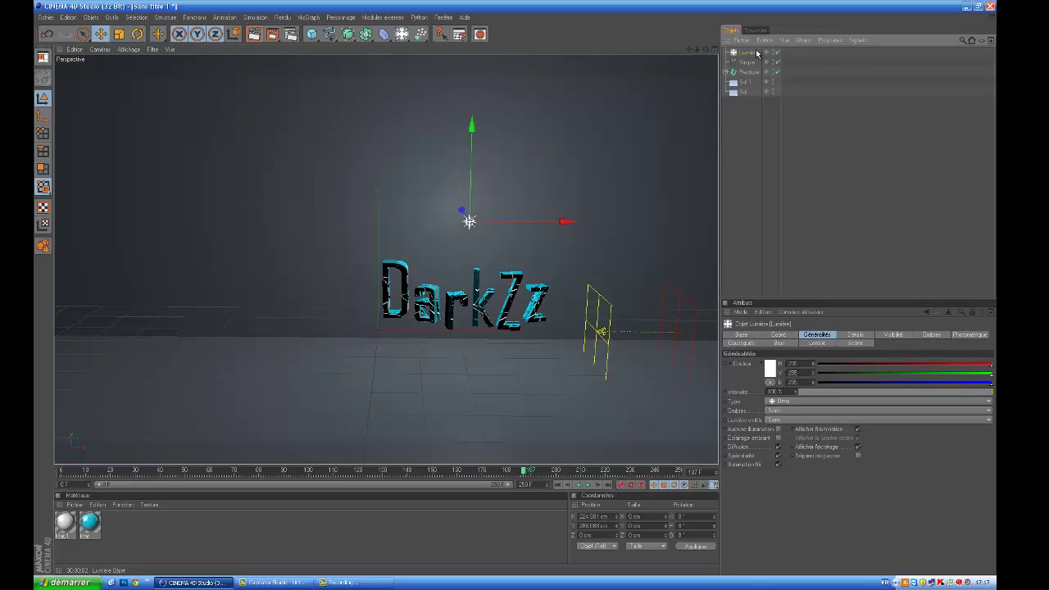
# Step: Set the light's shadows to Masques d'ombres (ombres diffuses) and render a preview of the shadow
pyautogui.click(934, 336)
pyautogui.click(839, 365)
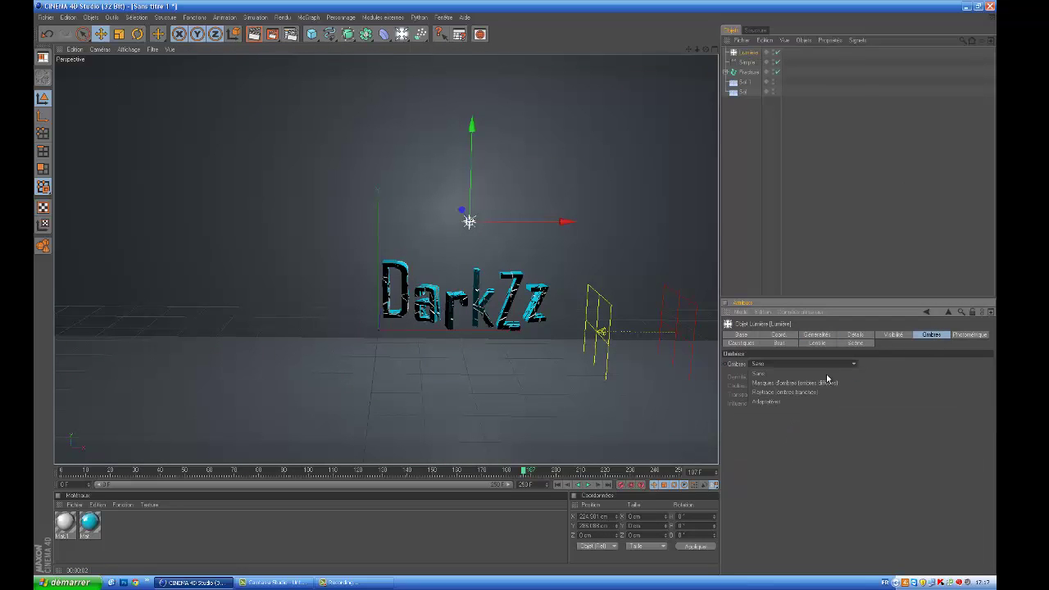
pyautogui.click(778, 384)
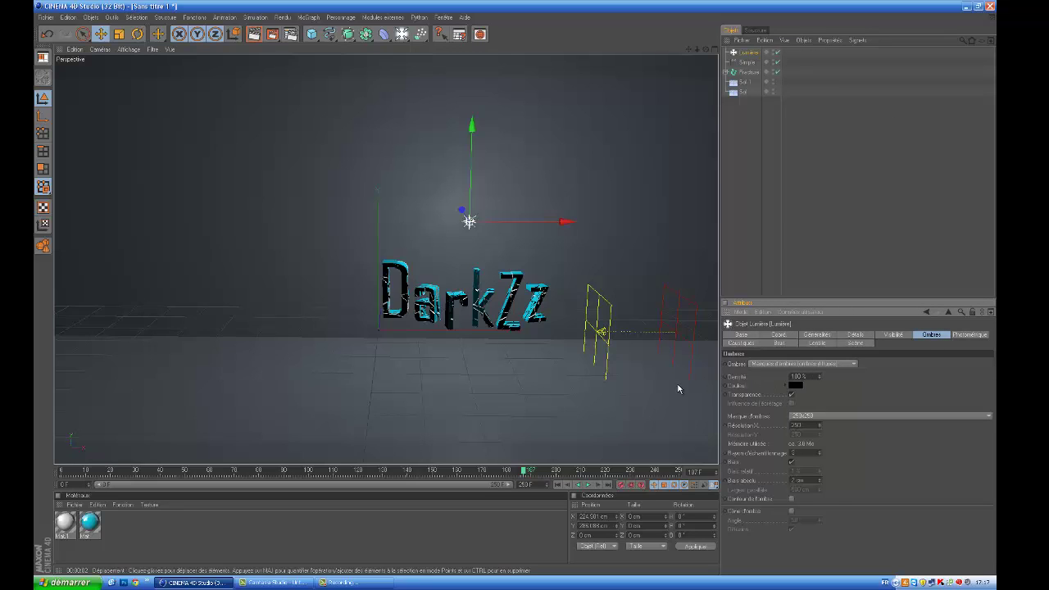
pyautogui.click(255, 38)
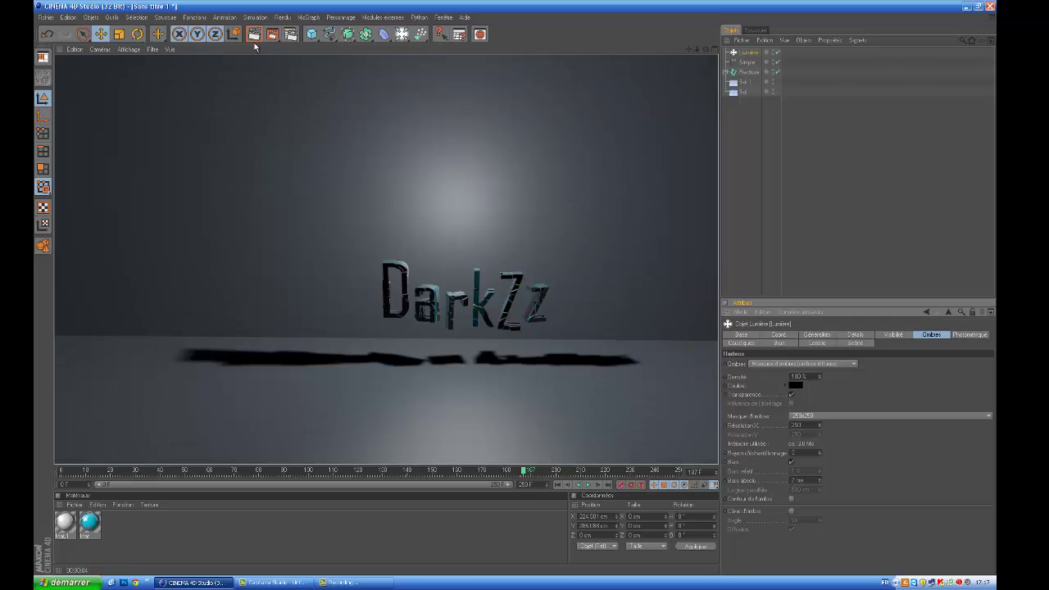
# Step: Undo the accidental move of the fractured text, orbit the view, and reselect the light
pyautogui.click(399, 269)
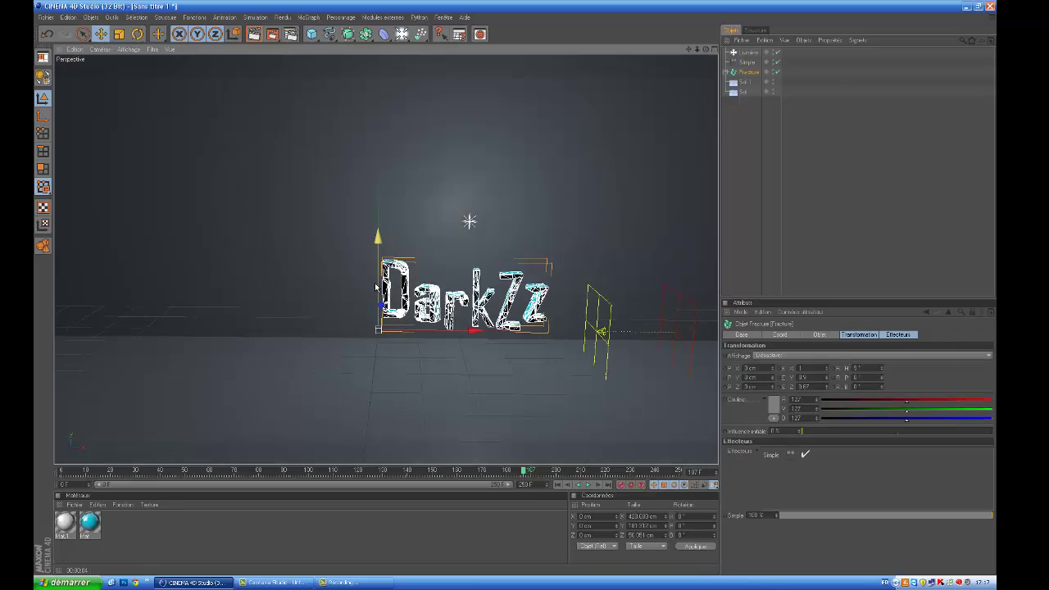
pyautogui.moveTo(377, 238); pyautogui.dragTo(378, 236)
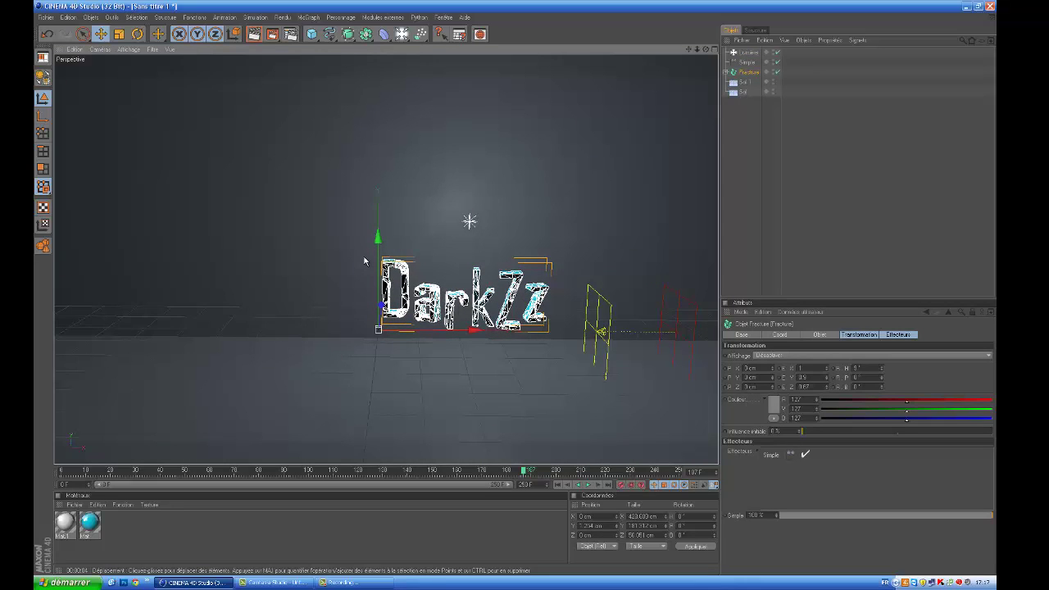
pyautogui.hotkey('ctrl', 'z')
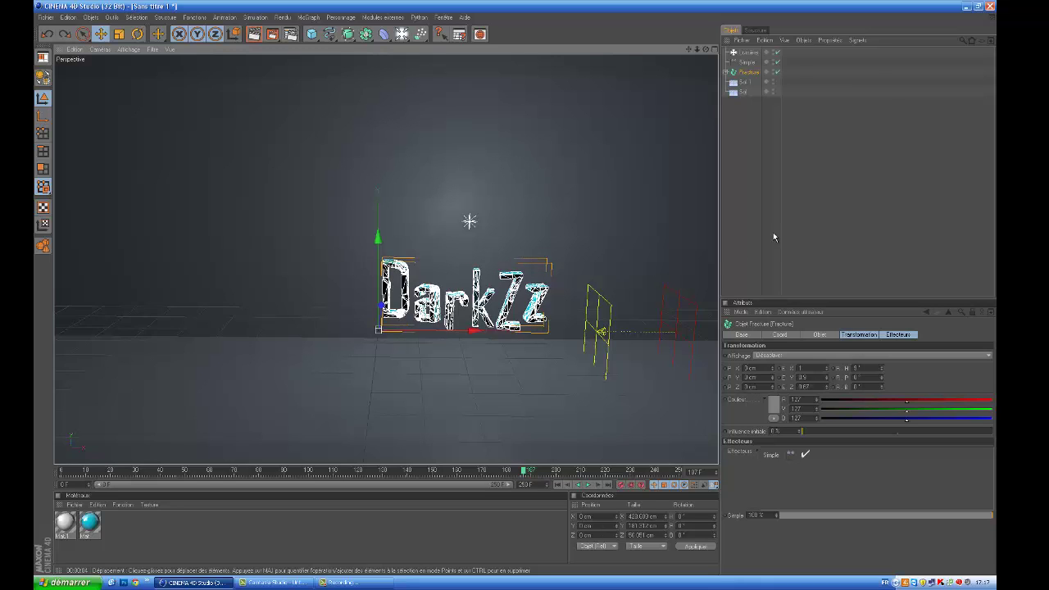
pyautogui.hotkey('ctrl', 'z')
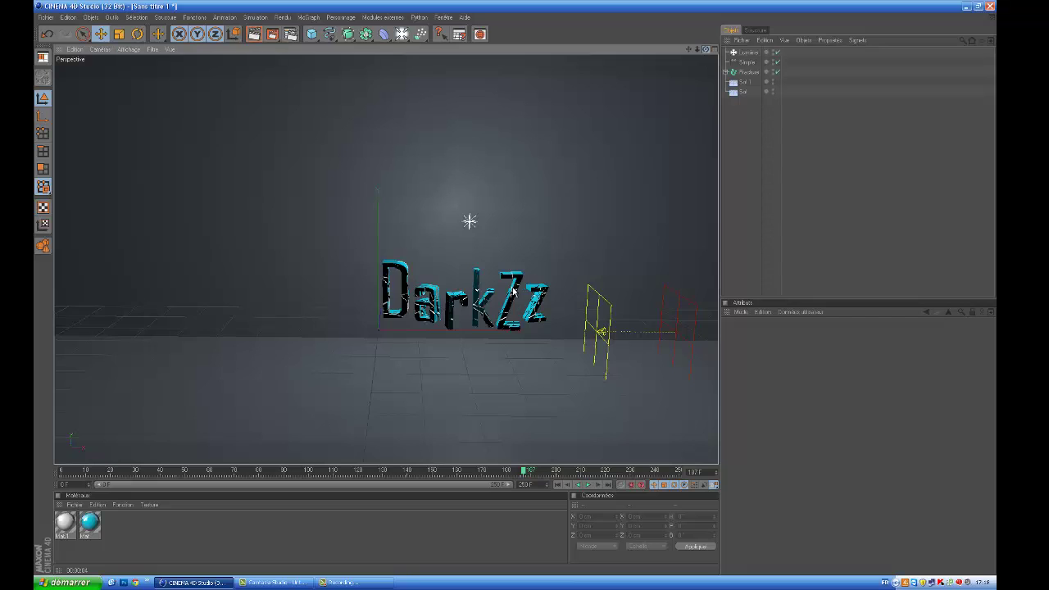
pyautogui.moveTo(705, 50)
pyautogui.mouseDown()
pyautogui.moveTo(508, 293)
pyautogui.moveTo(515, 288)
pyautogui.mouseUp()
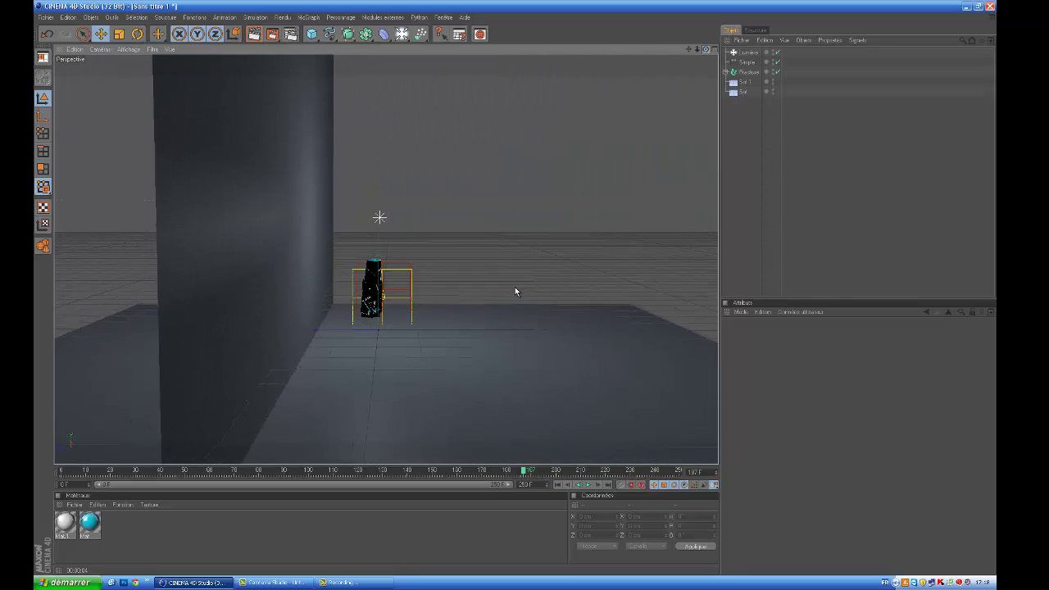
pyautogui.click(380, 217)
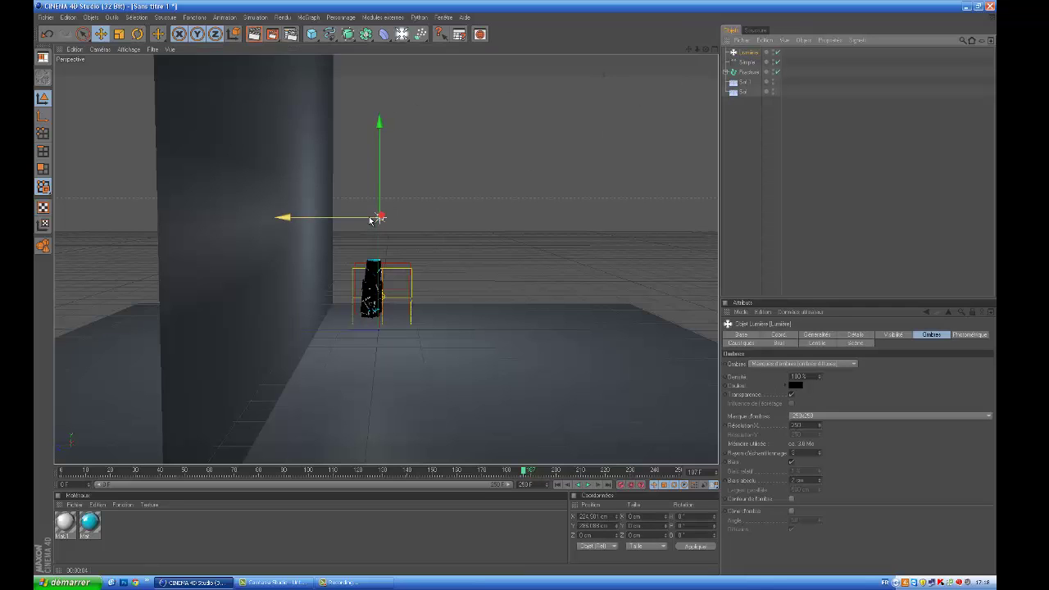
# Step: Move the light along Z to -25.749 cm and recentre the view on the text
pyautogui.moveTo(368, 218); pyautogui.dragTo(520, 294)
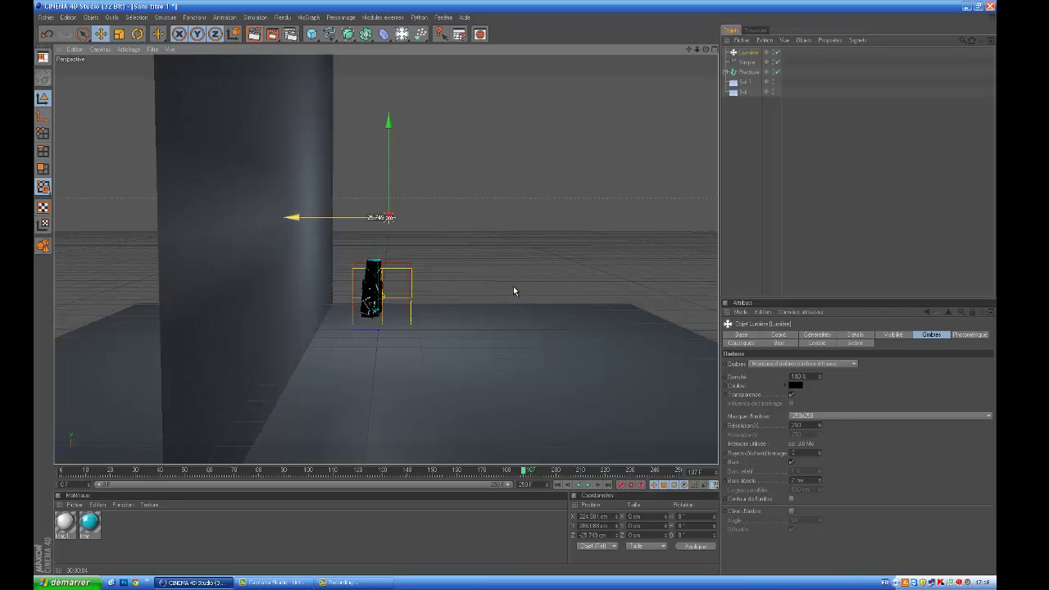
pyautogui.moveTo(520, 294)
pyautogui.mouseDown()
pyautogui.moveTo(513, 286)
pyautogui.moveTo(538, 300)
pyautogui.moveTo(515, 292)
pyautogui.mouseUp()
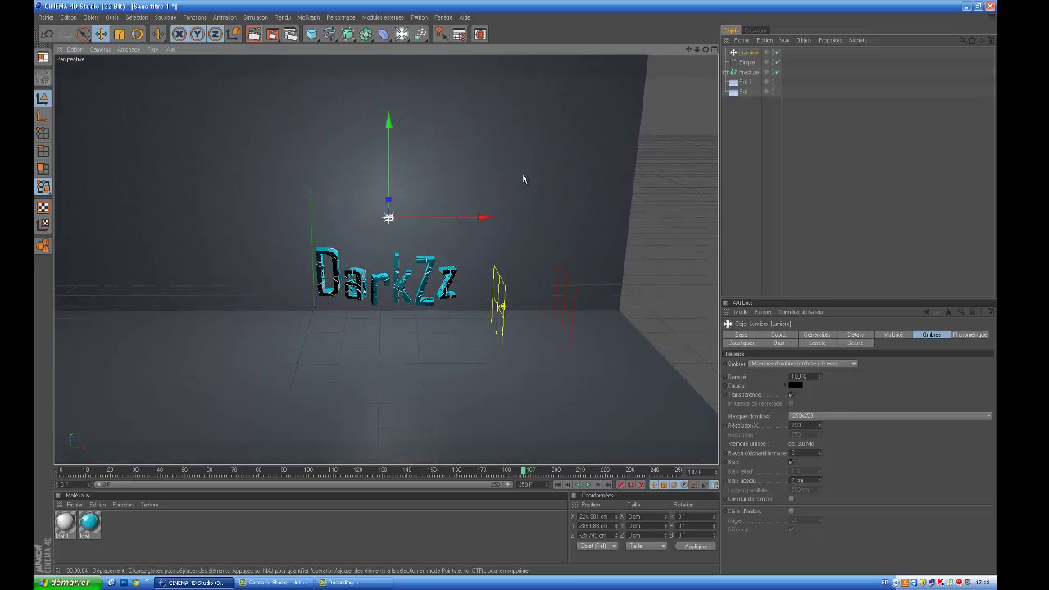
pyautogui.keyDown('alt'); pyautogui.moveTo(522, 178); pyautogui.dragTo(452, 216); pyautogui.keyUp('alt')
pyautogui.moveTo(689, 51)
pyautogui.mouseDown()
pyautogui.moveTo(536, 293)
pyautogui.moveTo(515, 291)
pyautogui.mouseUp()
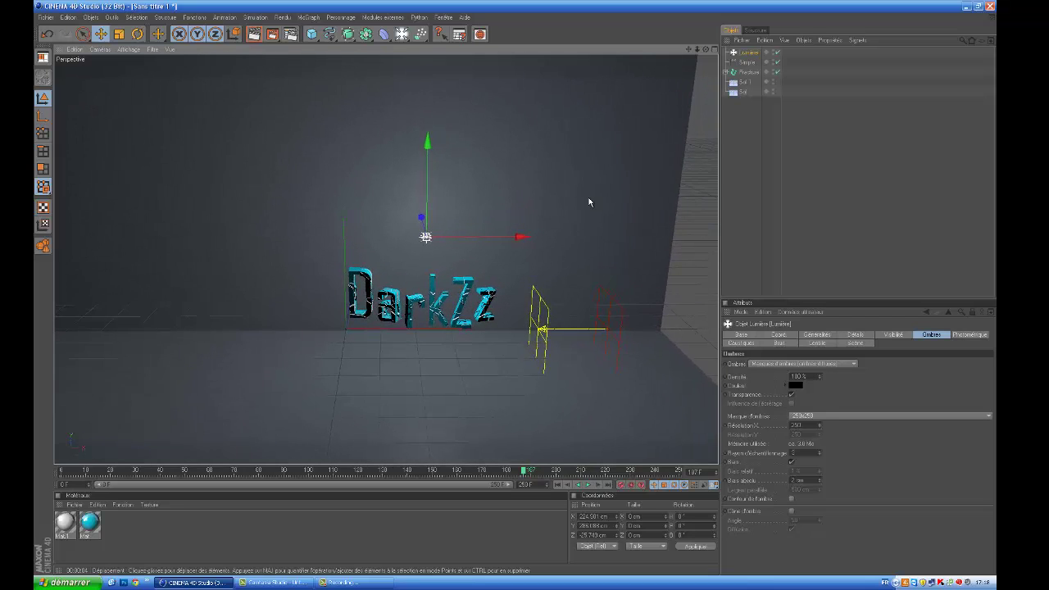
# Step: Add a Caméra object with focal length 36 to the scene
pyautogui.scroll(2, 590, 202)
pyautogui.scroll(2, 590, 202)
pyautogui.scroll(2, 590, 202)
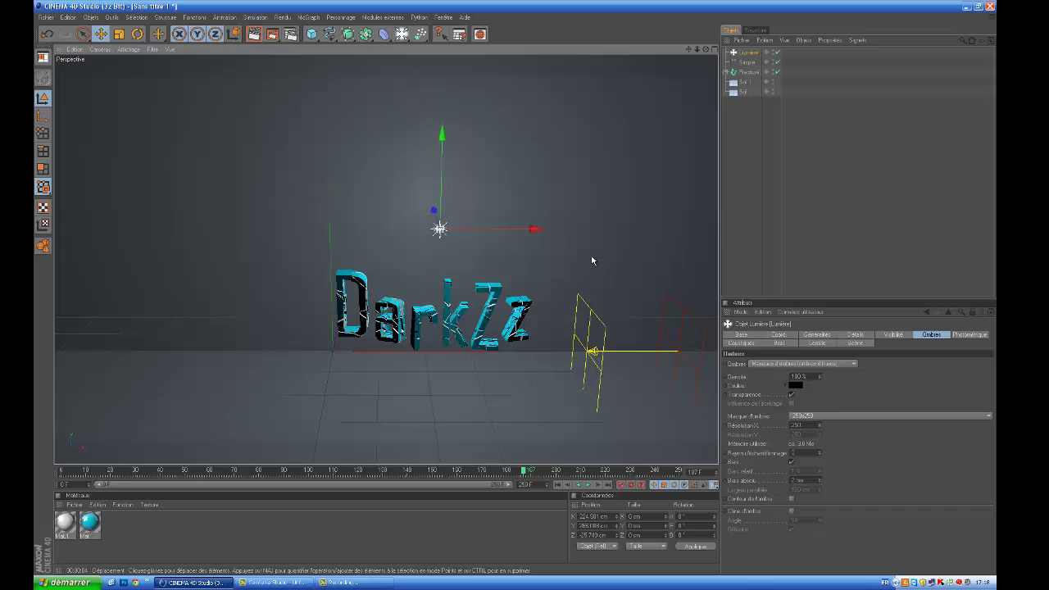
pyautogui.moveTo(402, 34); pyautogui.dragTo(437, 96)
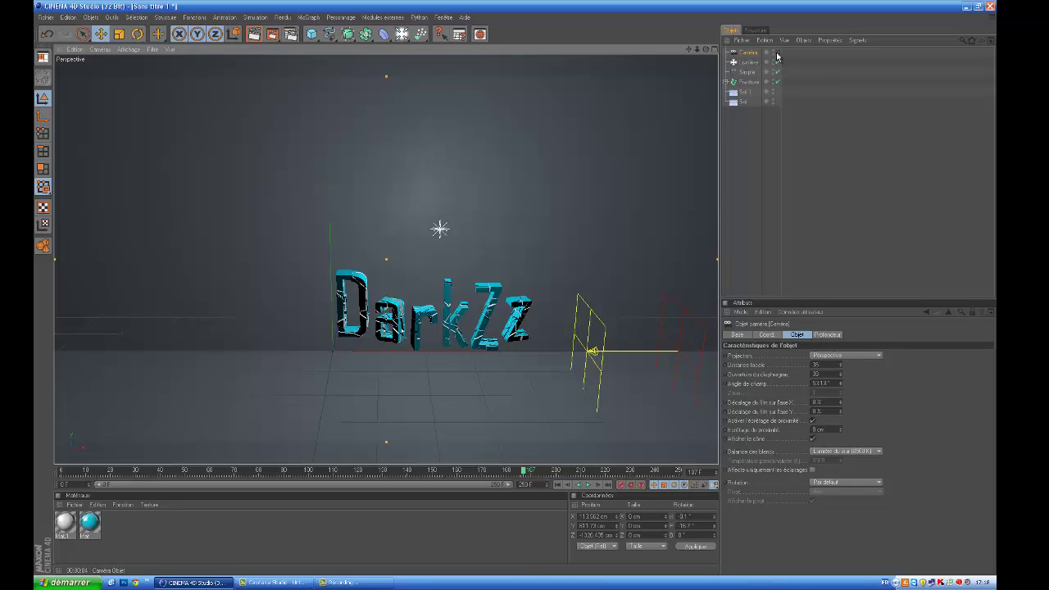
# Step: Rewind to frame 0, orbit around the shattered text, and scrub forward to about frame 149
pyautogui.scroll(-2, 434, 274)
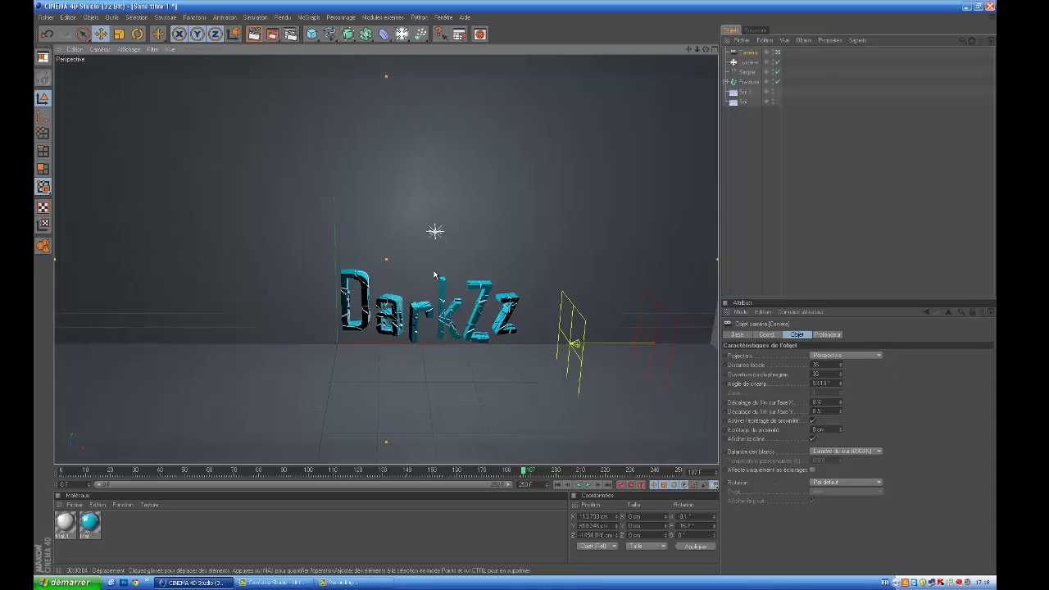
pyautogui.scroll(2, 442, 340)
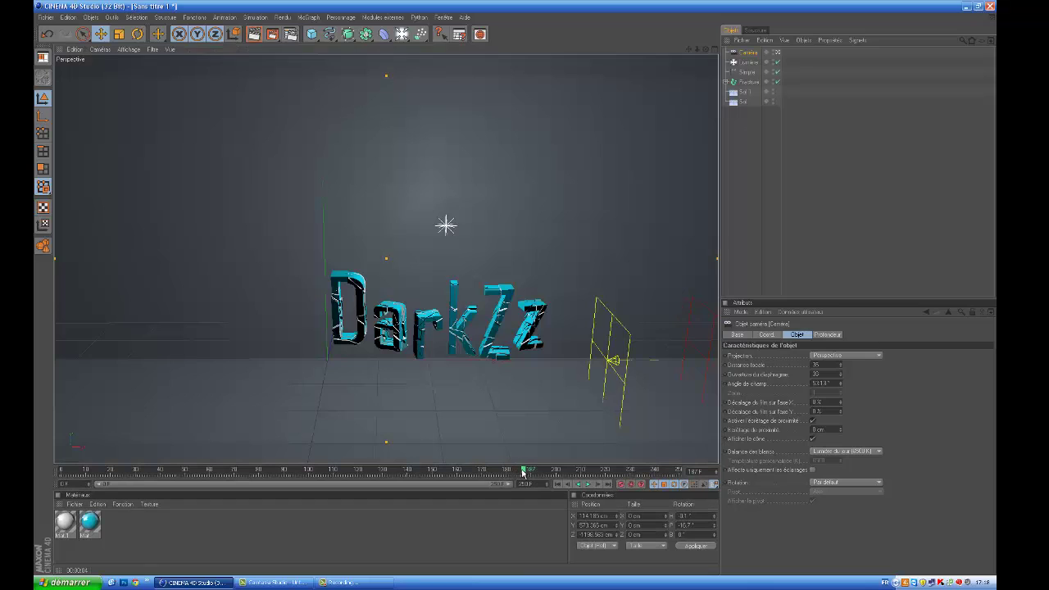
pyautogui.moveTo(522, 469); pyautogui.dragTo(494, 468)
pyautogui.moveTo(379, 466); pyautogui.dragTo(35, 427)
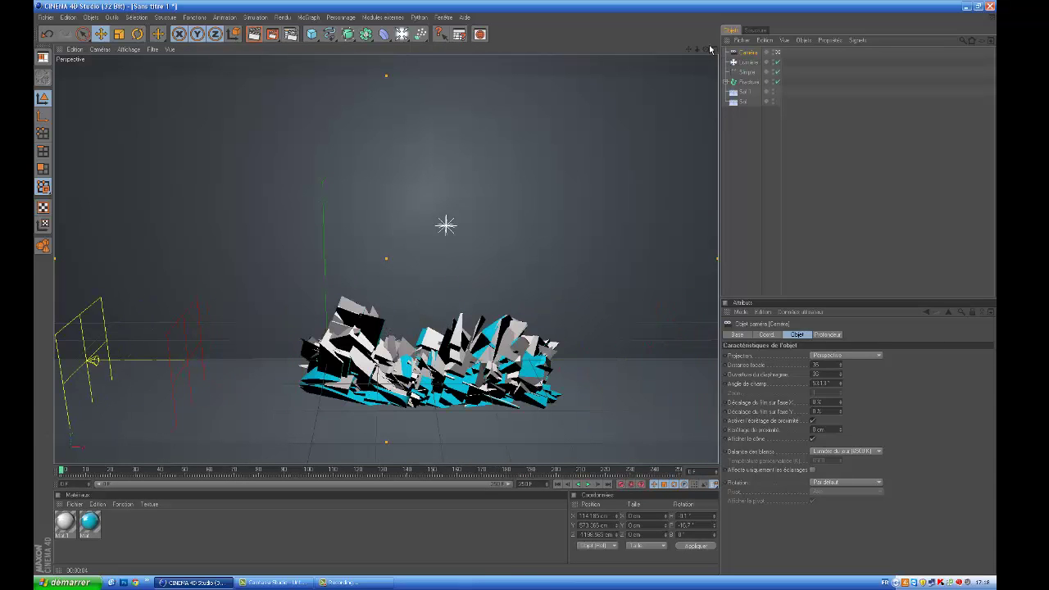
pyautogui.moveTo(708, 49)
pyautogui.mouseDown()
pyautogui.moveTo(523, 293)
pyautogui.moveTo(504, 283)
pyautogui.moveTo(524, 292)
pyautogui.mouseUp()
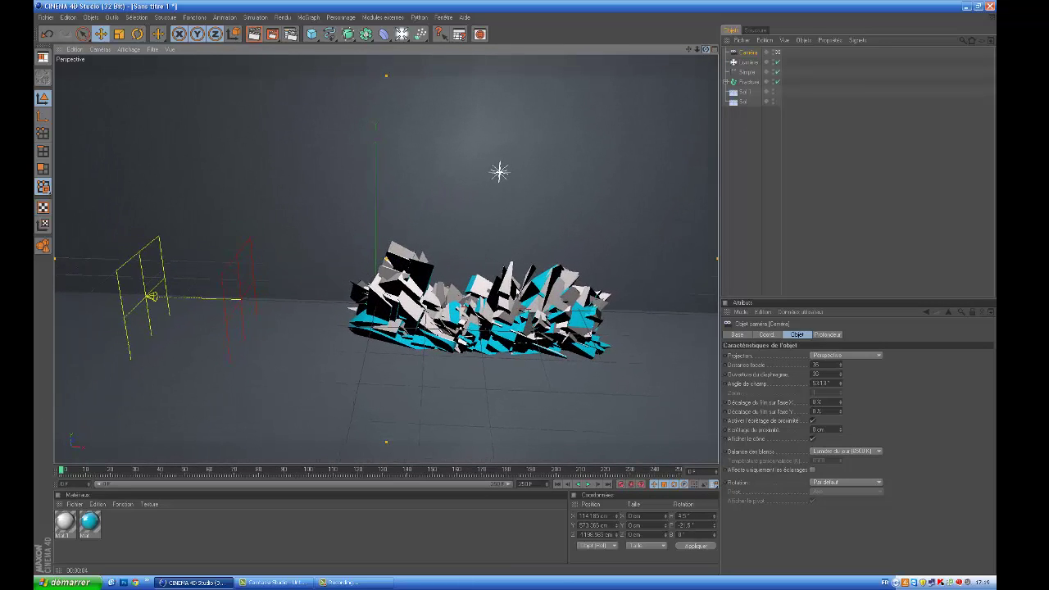
pyautogui.moveTo(524, 293); pyautogui.dragTo(713, 49)
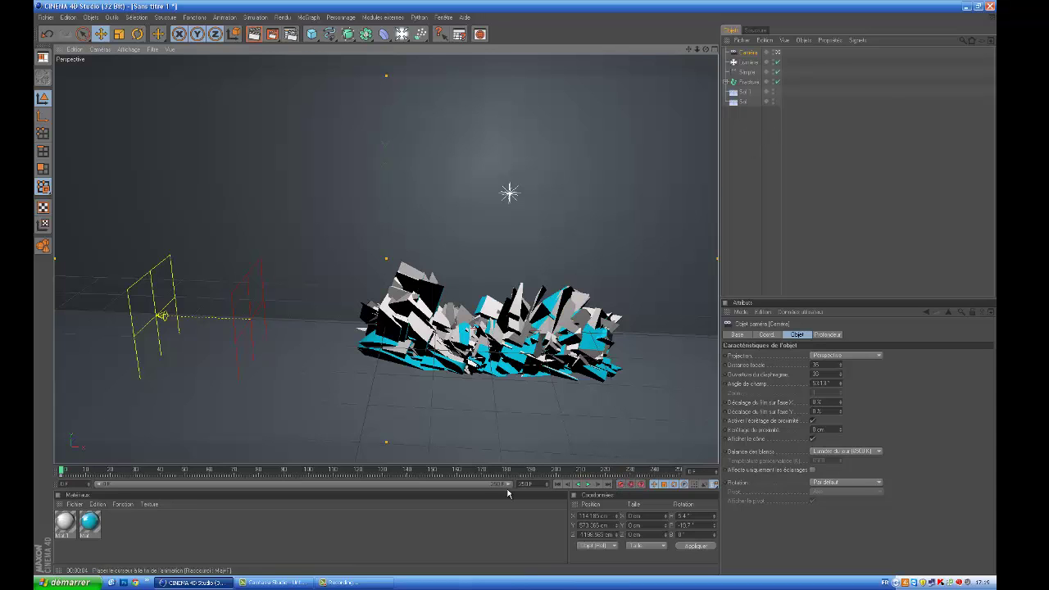
pyautogui.moveTo(61, 472)
pyautogui.mouseDown()
pyautogui.moveTo(454, 473)
pyautogui.moveTo(444, 470)
pyautogui.mouseUp()
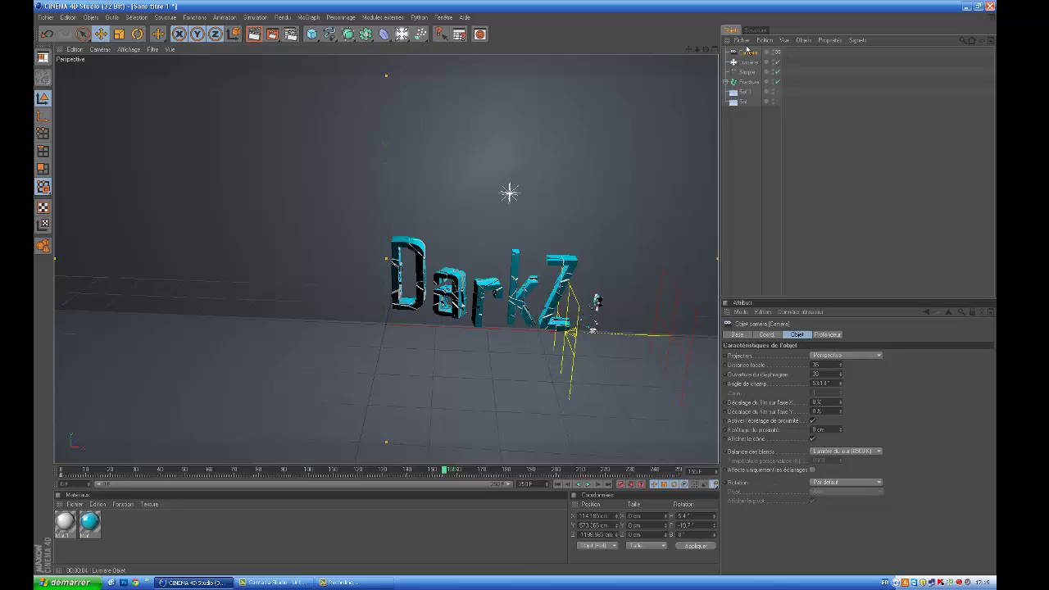
# Step: Move and turn the camera closer to the DarkZz text, then check frame 232
pyautogui.moveTo(708, 52); pyautogui.dragTo(516, 291)
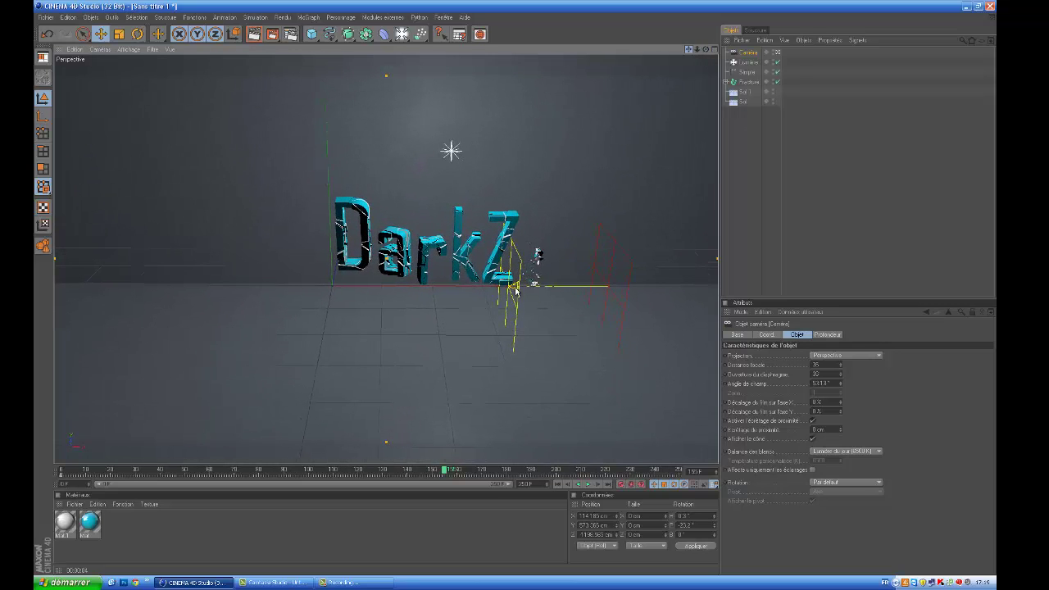
pyautogui.moveTo(515, 291)
pyautogui.mouseDown()
pyautogui.moveTo(555, 187)
pyautogui.moveTo(630, 84)
pyautogui.mouseUp()
pyautogui.moveTo(687, 56); pyautogui.dragTo(647, 161)
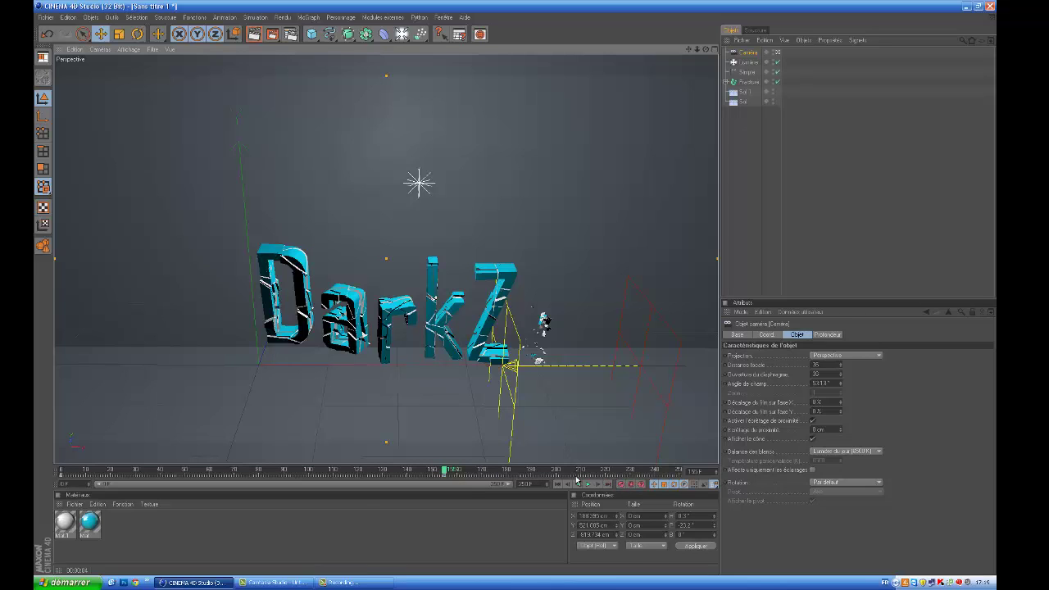
pyautogui.moveTo(447, 474); pyautogui.dragTo(698, 463)
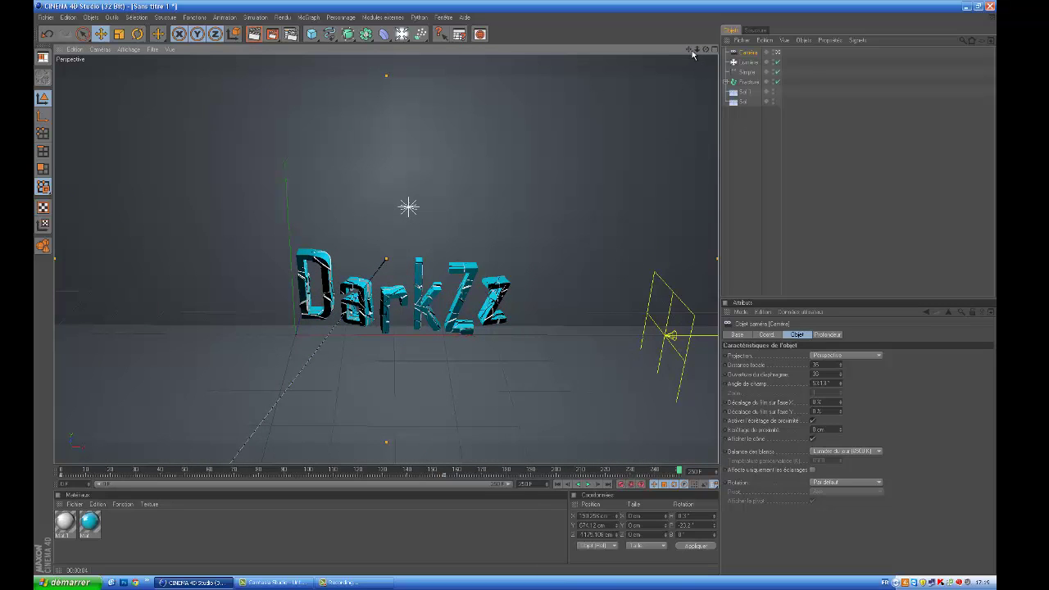
# Step: Nudge the camera to centre the text and check the reassembly near frame 250
pyautogui.keyDown('alt'); pyautogui.moveTo(515, 291); pyautogui.dragTo(517, 291); pyautogui.keyUp('alt')
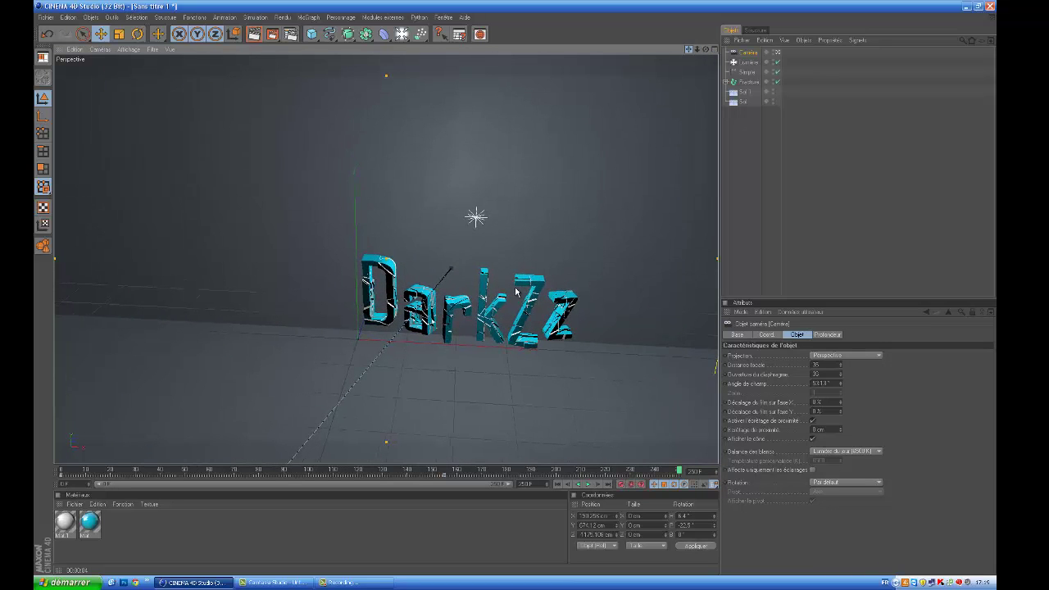
pyautogui.keyDown('alt'); pyautogui.moveTo(515, 291); pyautogui.dragTo(484, 283, button='middle'); pyautogui.keyUp('alt')
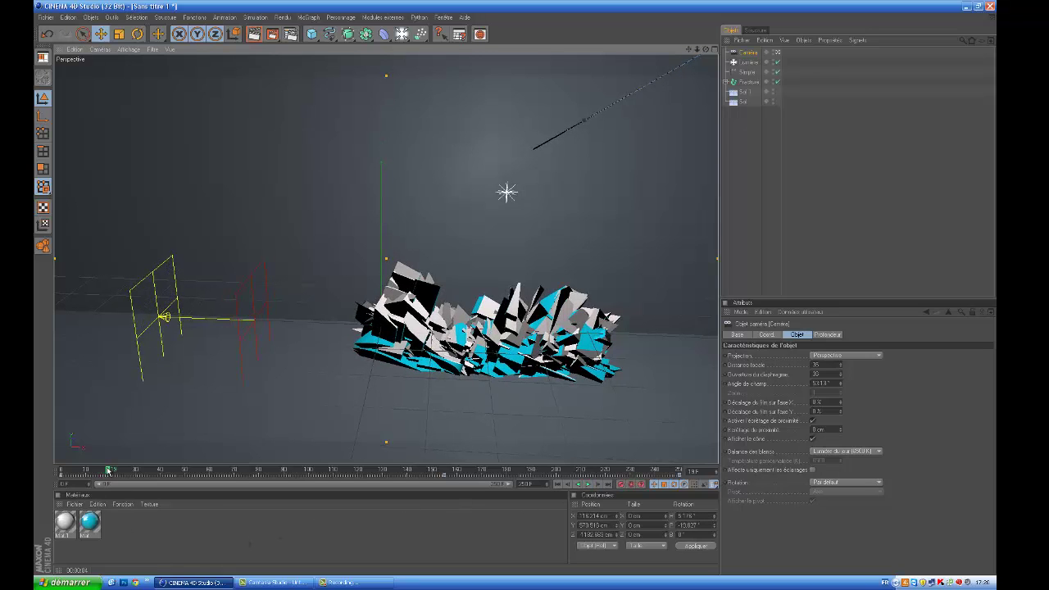
pyautogui.moveTo(108, 472)
pyautogui.mouseDown()
pyautogui.moveTo(596, 471)
pyautogui.moveTo(679, 459)
pyautogui.mouseUp()
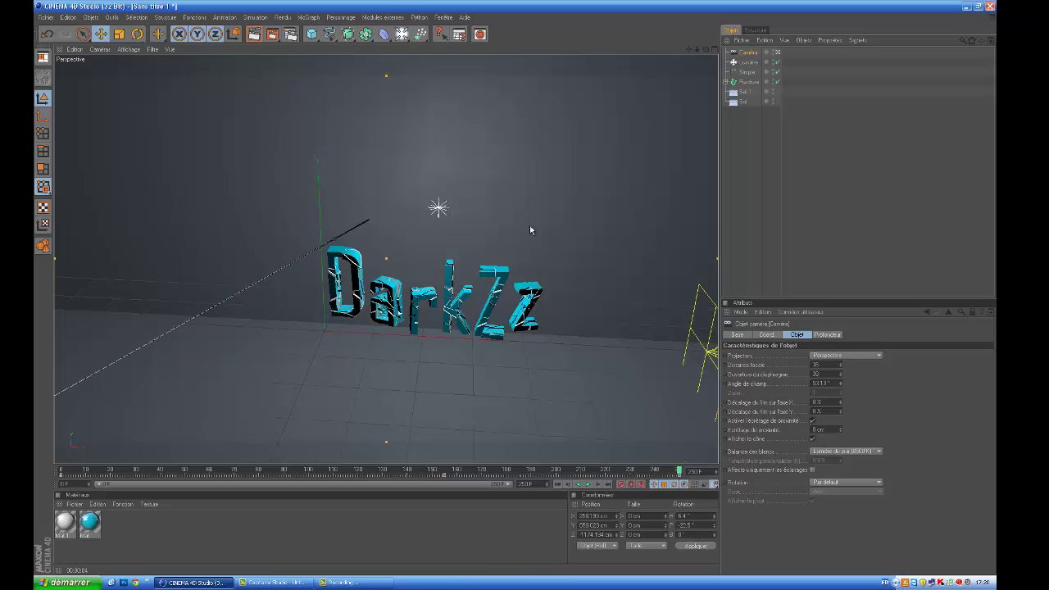
# Step: Add a MoText object and edit its text to read 'GamerZz'
pyautogui.click(309, 18)
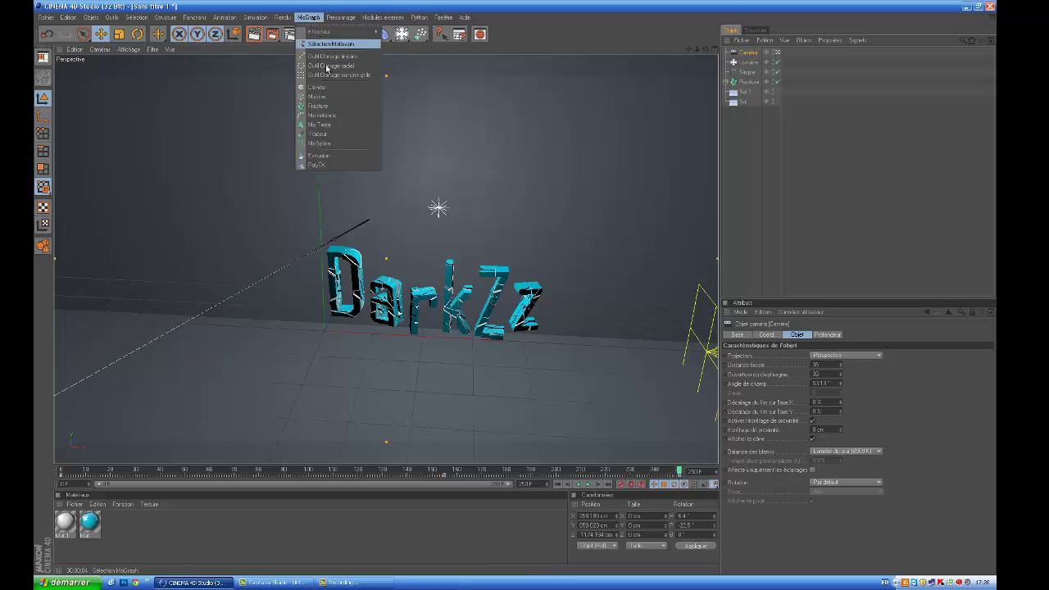
pyautogui.click(327, 134)
pyautogui.click(765, 385)
pyautogui.write('GamaZz')
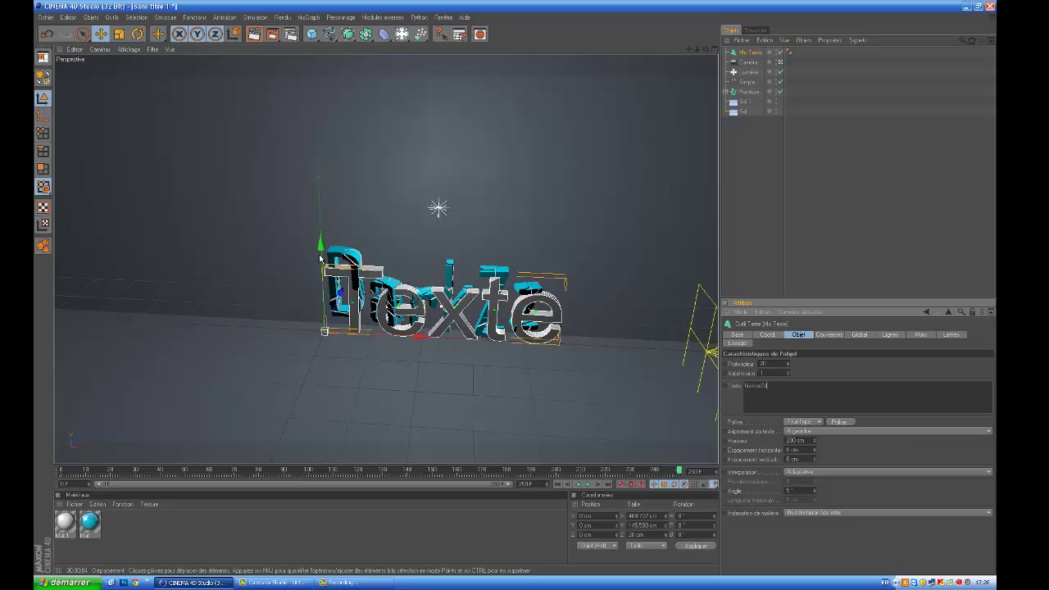
# Step: Move GamerZz down and left of DarkZz and bring up its font chooser
pyautogui.moveTo(320, 257); pyautogui.dragTo(322, 283)
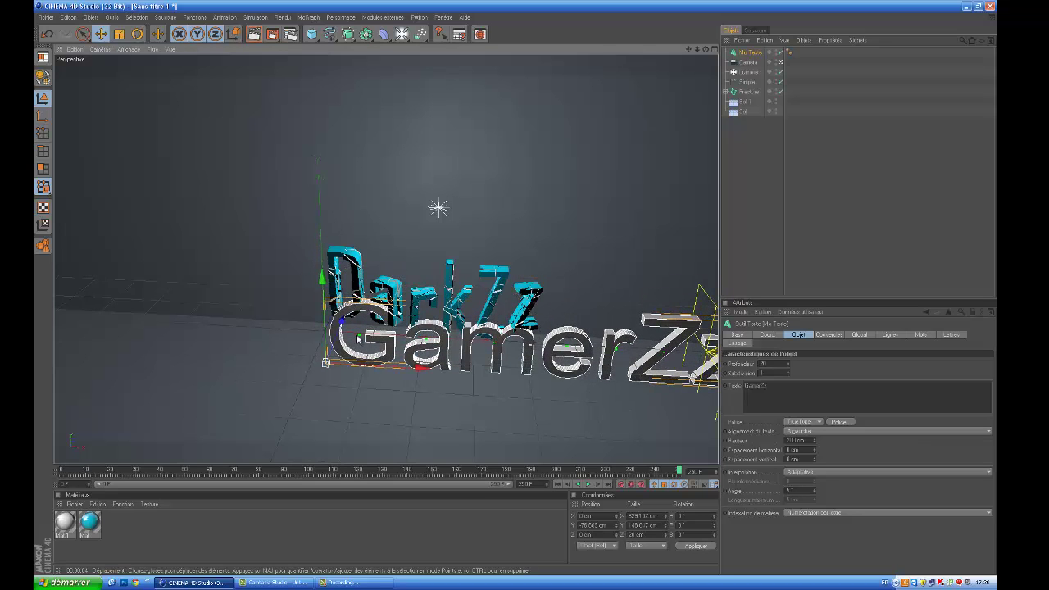
pyautogui.moveTo(363, 367)
pyautogui.mouseDown()
pyautogui.moveTo(254, 366)
pyautogui.moveTo(322, 342)
pyautogui.mouseUp()
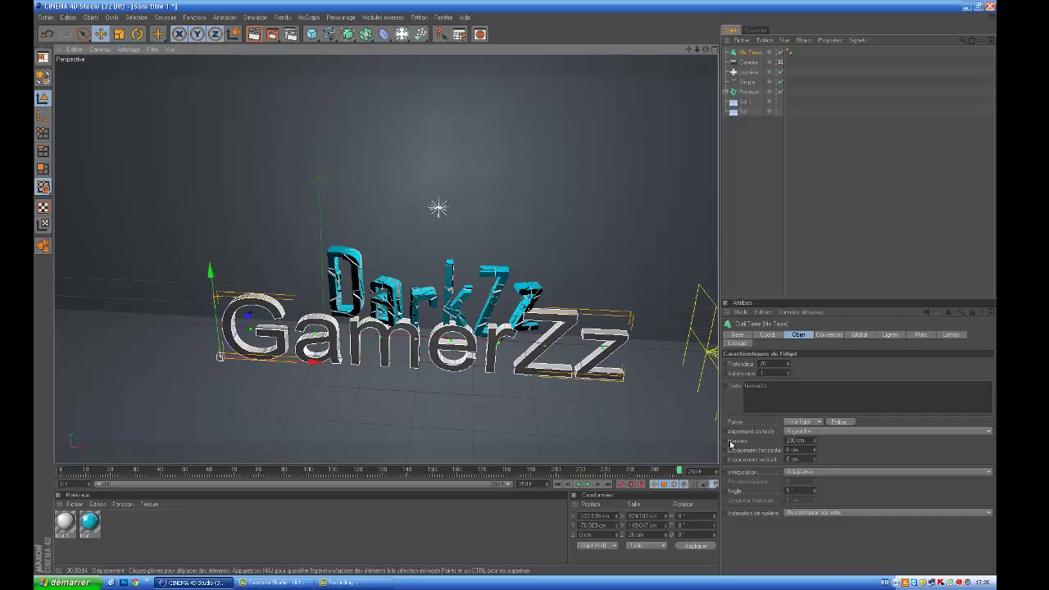
pyautogui.click(837, 421)
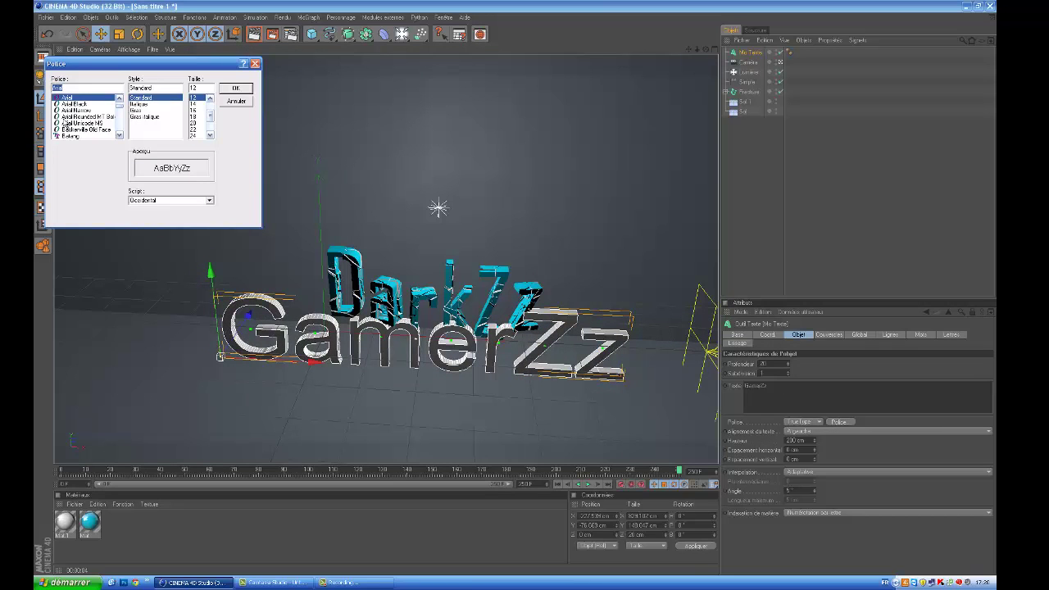
# Step: Set GamerZz in the Agency FB font and cut its height from 200 cm to 100 cm
pyautogui.press('Up')
pyautogui.press('Up')
pyautogui.press('Up')
pyautogui.press('Return')
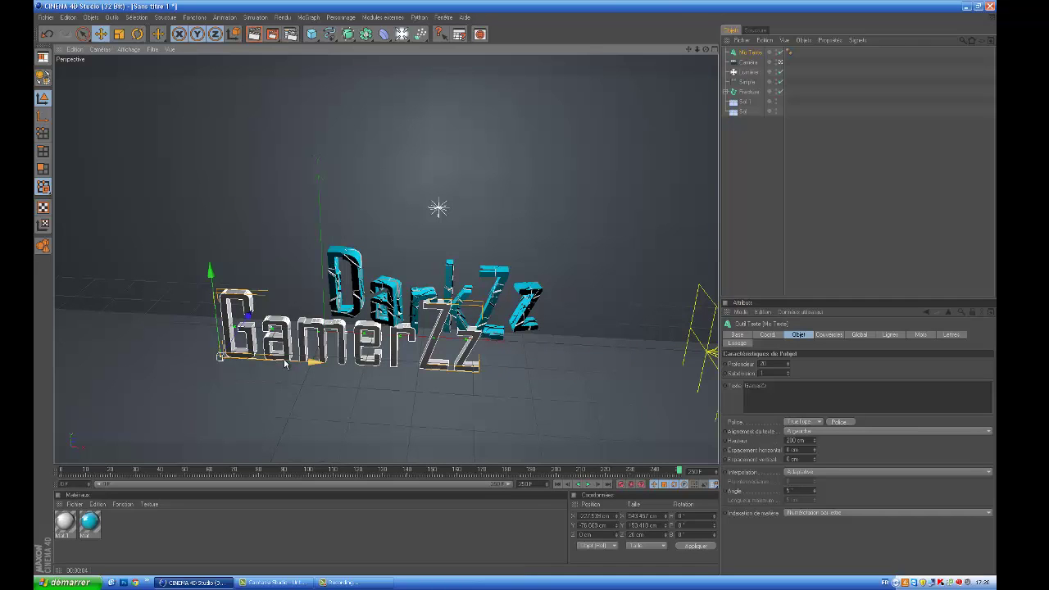
pyautogui.moveTo(288, 362); pyautogui.dragTo(369, 365)
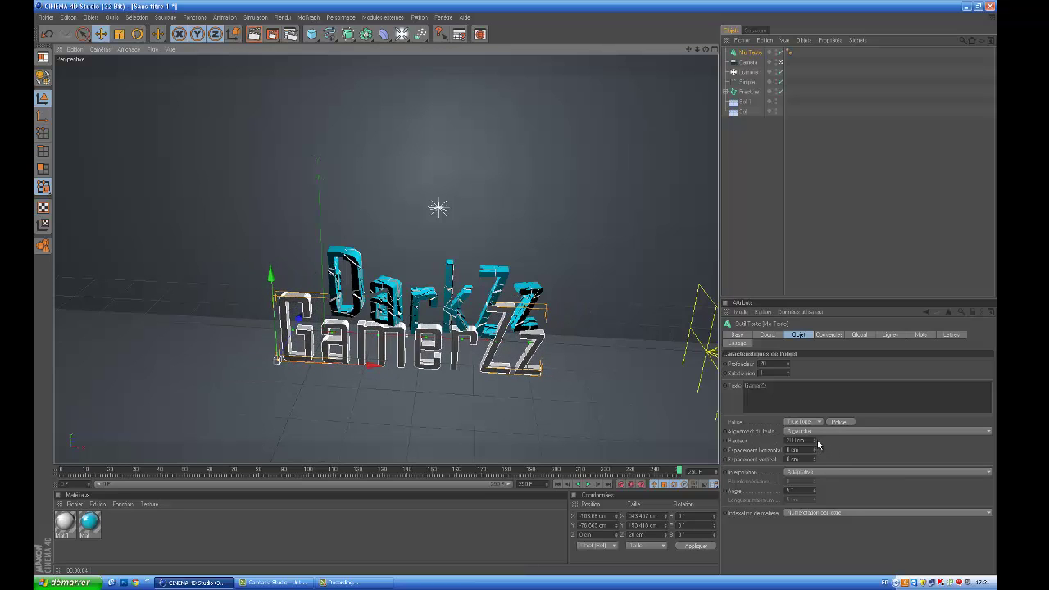
pyautogui.moveTo(814, 443); pyautogui.dragTo(796, 443)
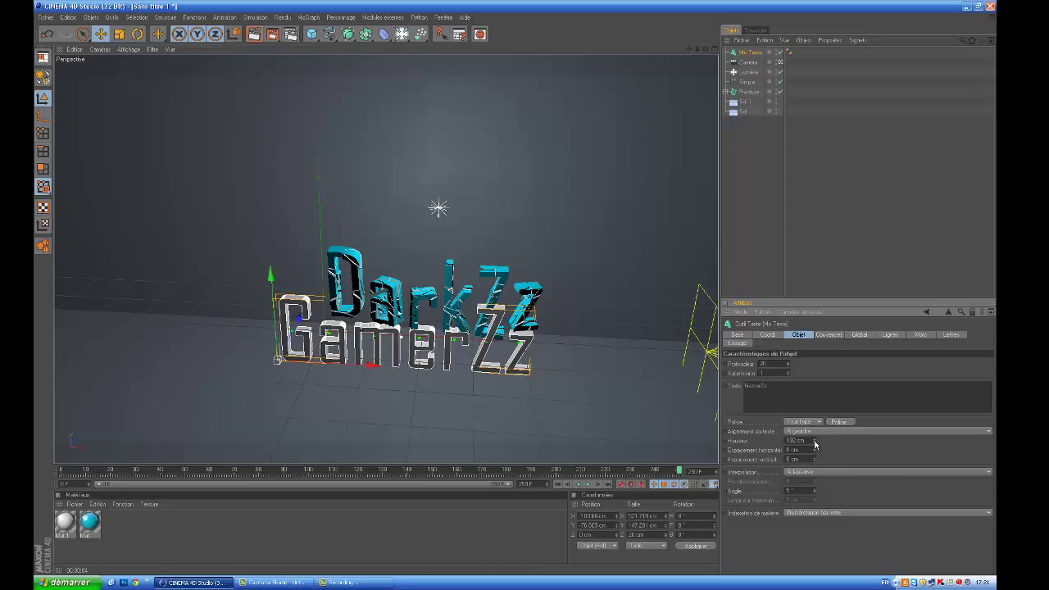
# Step: Position GamerZz just beneath DarkZz, checking frames 191 and 211, and make it slightly taller
pyautogui.moveTo(487, 308); pyautogui.dragTo(521, 292)
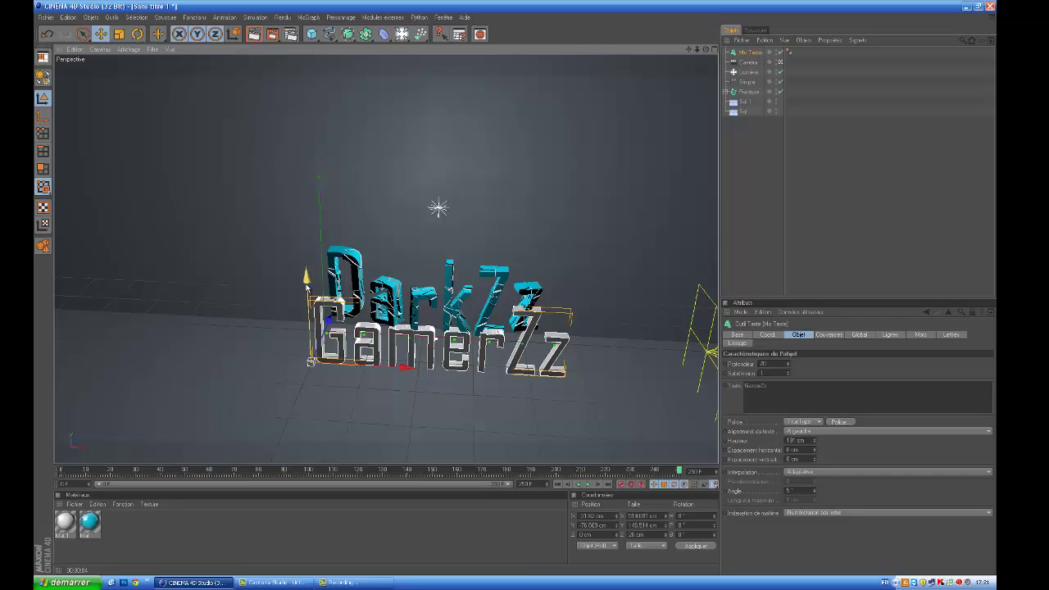
pyautogui.moveTo(307, 285); pyautogui.dragTo(516, 293)
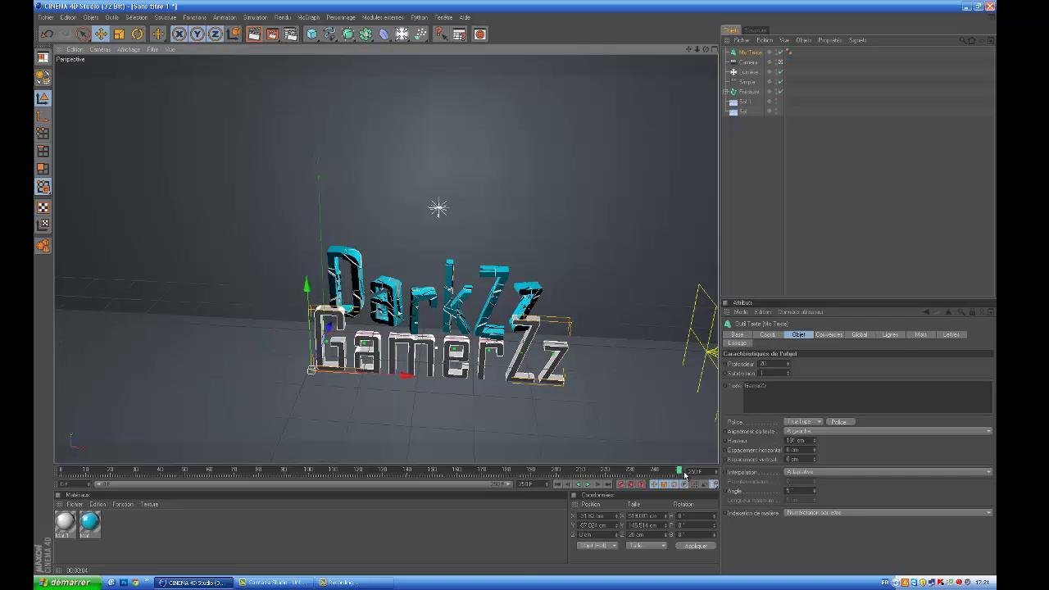
pyautogui.moveTo(684, 474); pyautogui.dragTo(443, 467)
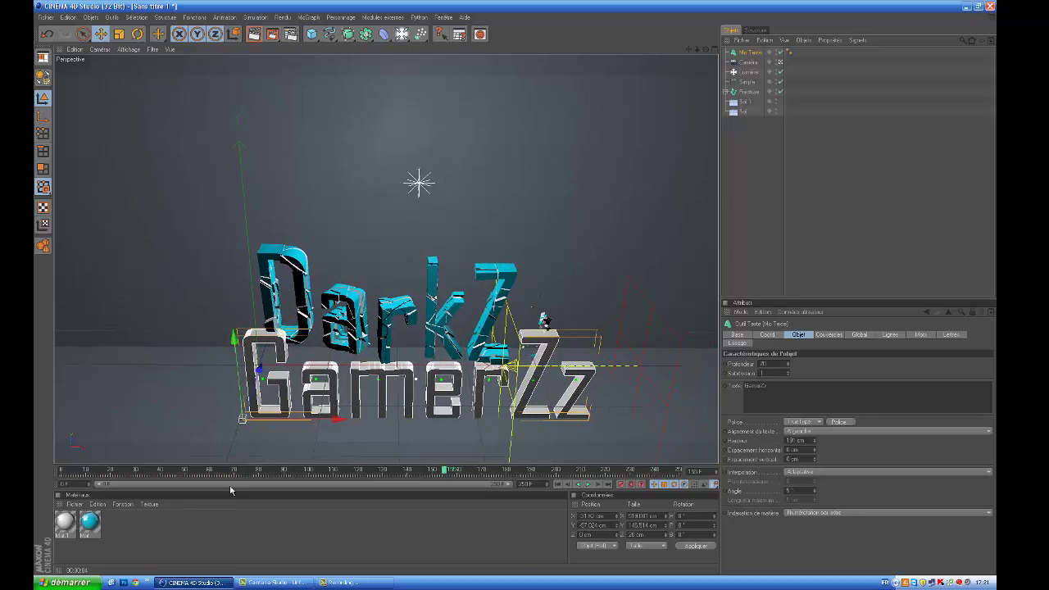
pyautogui.moveTo(235, 354); pyautogui.dragTo(242, 430)
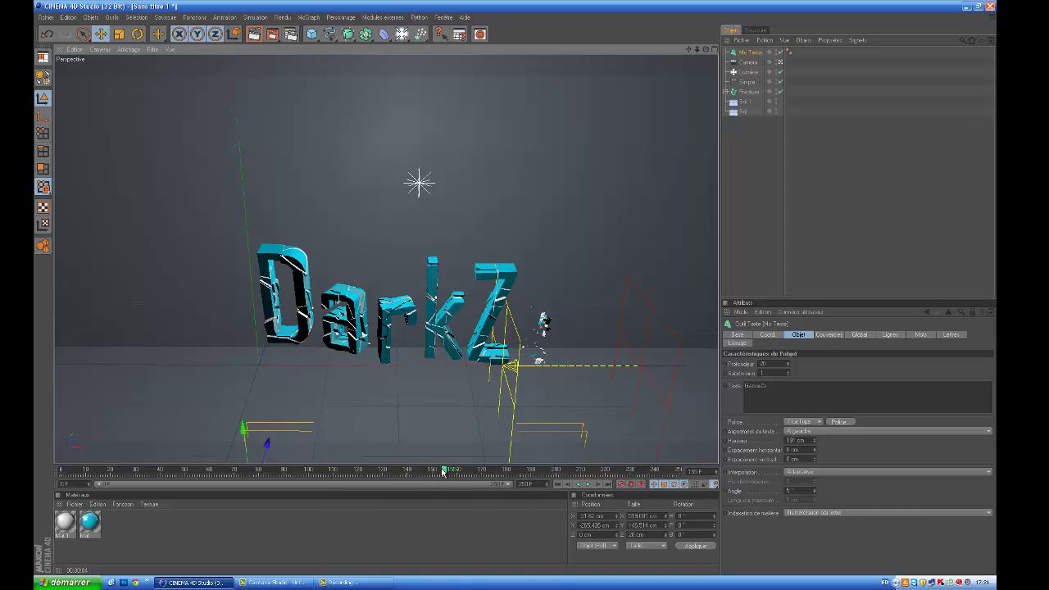
pyautogui.moveTo(443, 469); pyautogui.dragTo(584, 471)
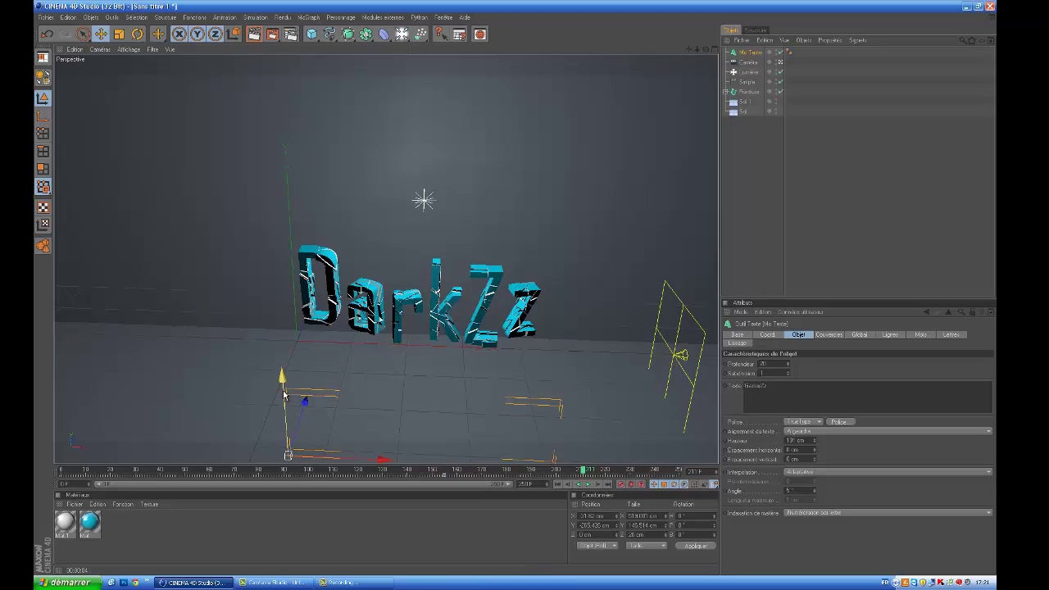
pyautogui.moveTo(284, 395); pyautogui.dragTo(513, 283)
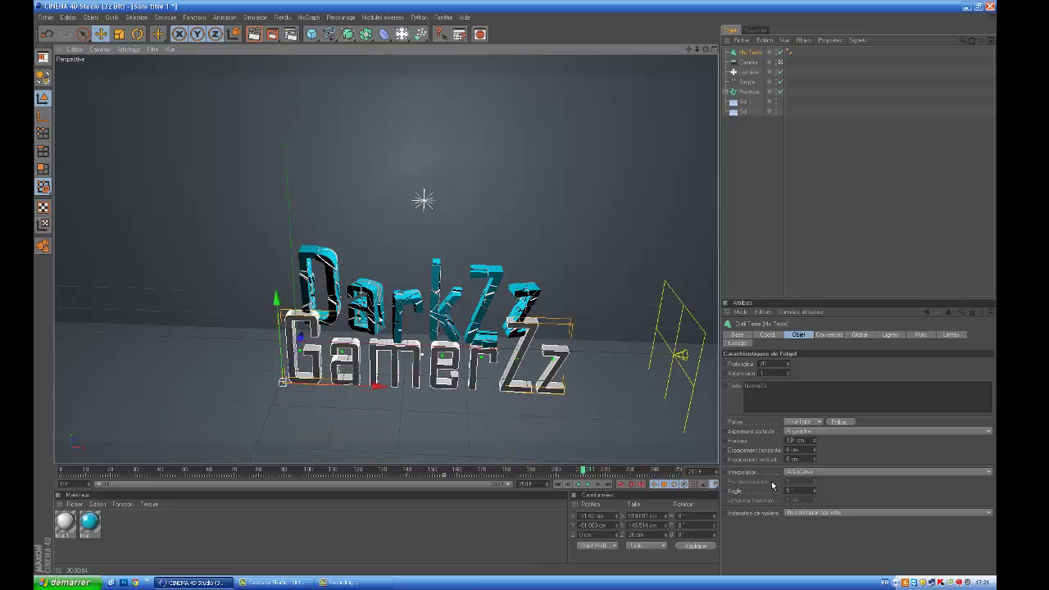
pyautogui.moveTo(815, 444); pyautogui.dragTo(816, 446)
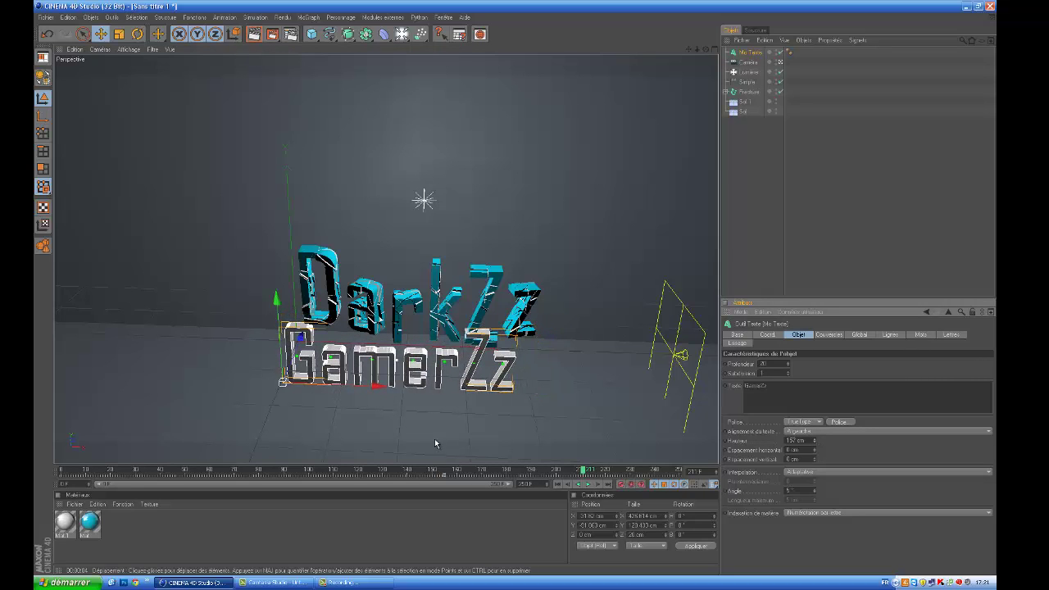
pyautogui.moveTo(373, 389); pyautogui.dragTo(538, 291)
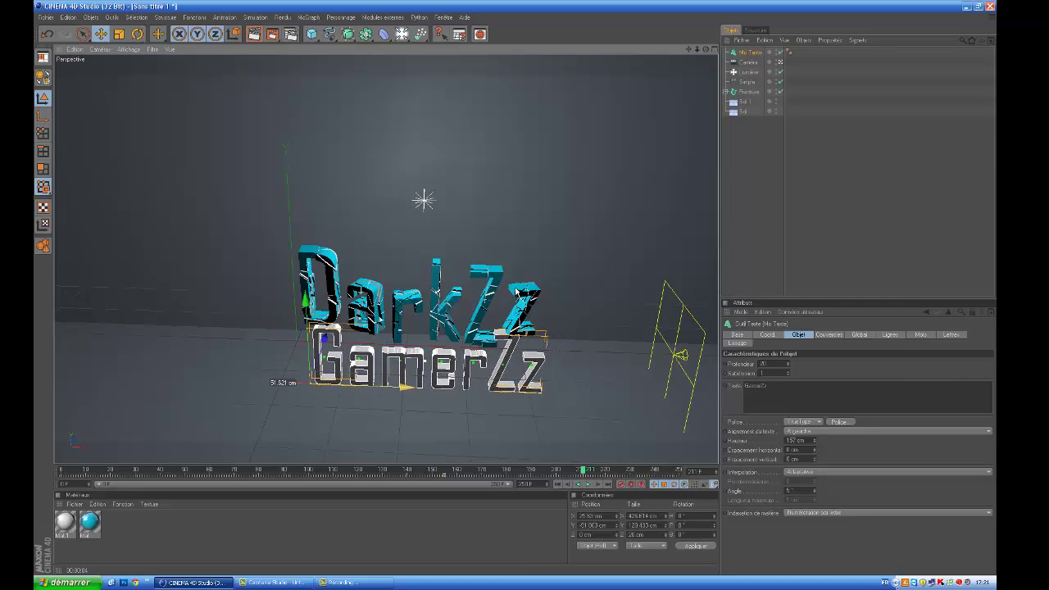
pyautogui.moveTo(509, 450); pyautogui.dragTo(508, 450)
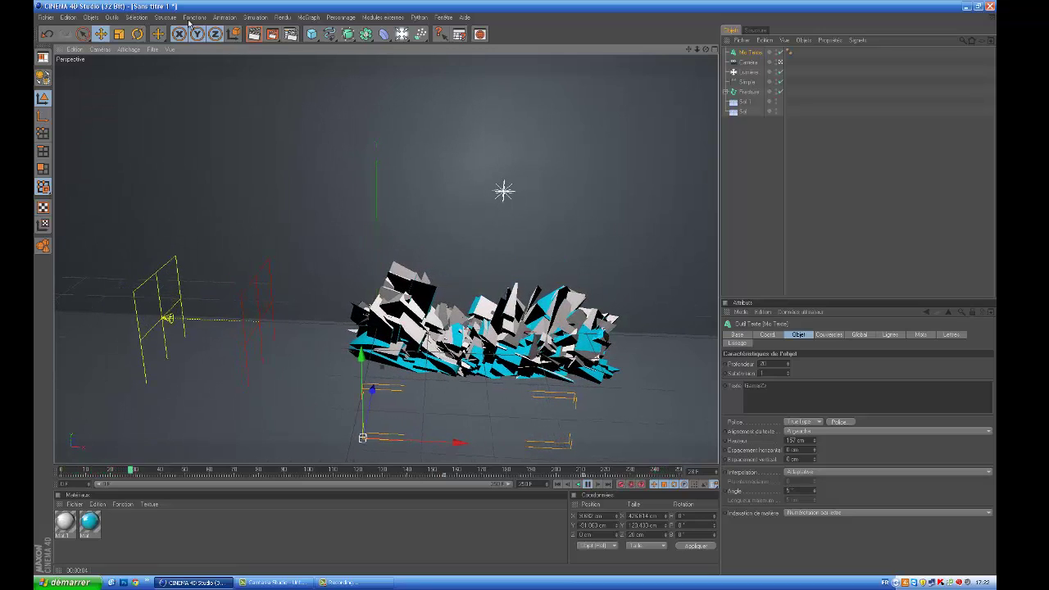
# Step: Open the Réglages de rendu render settings with Ctrl+B
pyautogui.hotkey('ctrl', 'b')
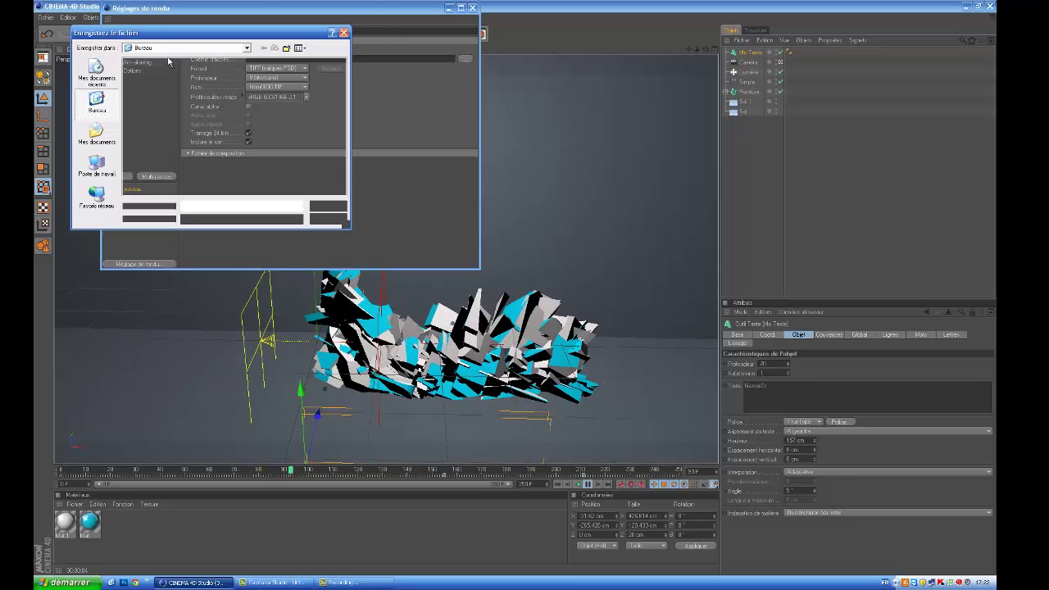
# Step: Dismiss the save prompt and set the render output format to Film AVI
pyautogui.click(342, 36)
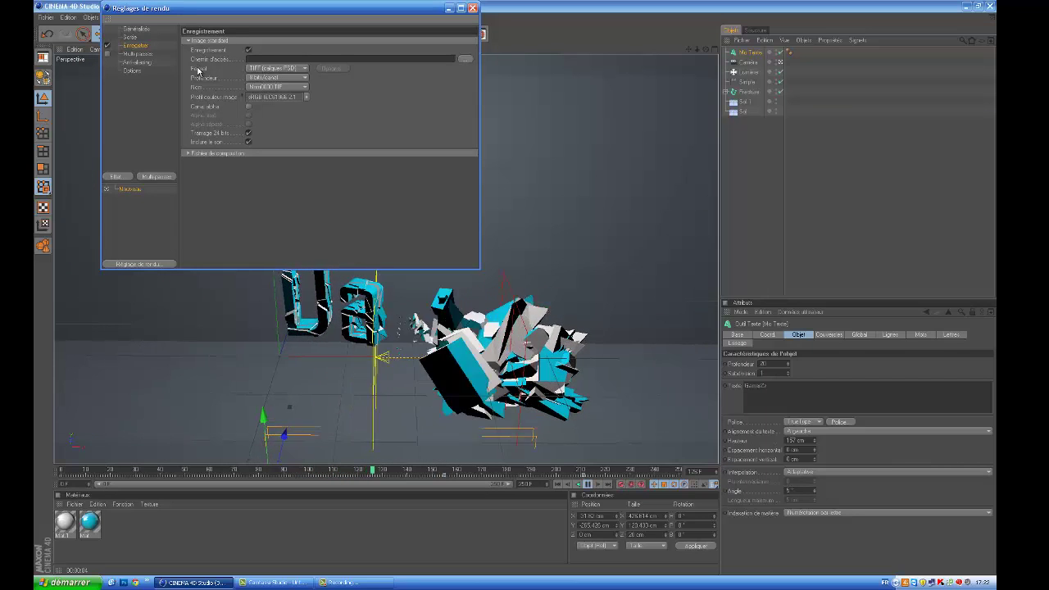
pyautogui.click(262, 69)
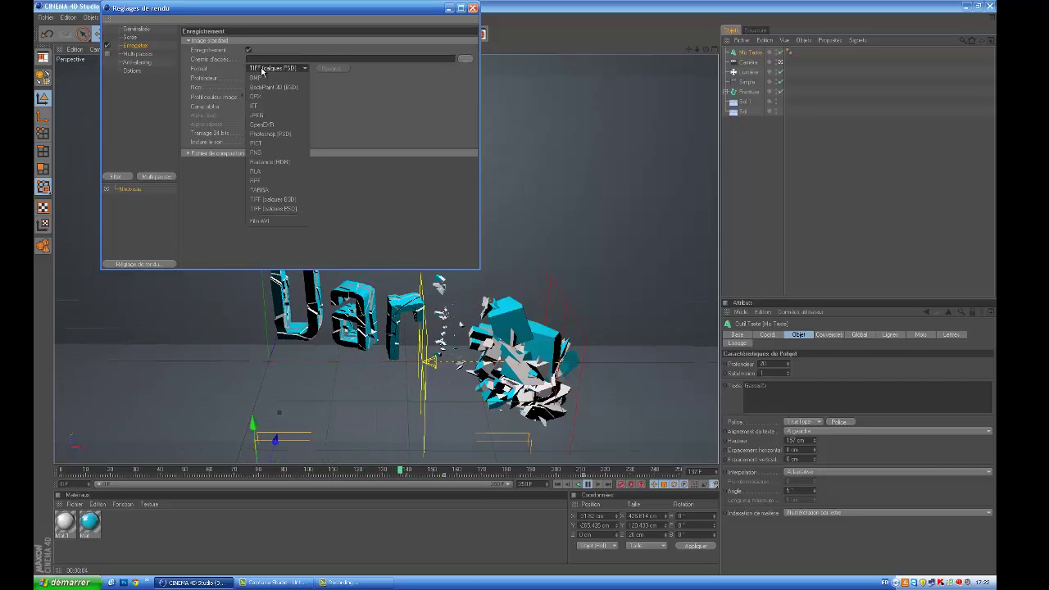
pyautogui.click(272, 220)
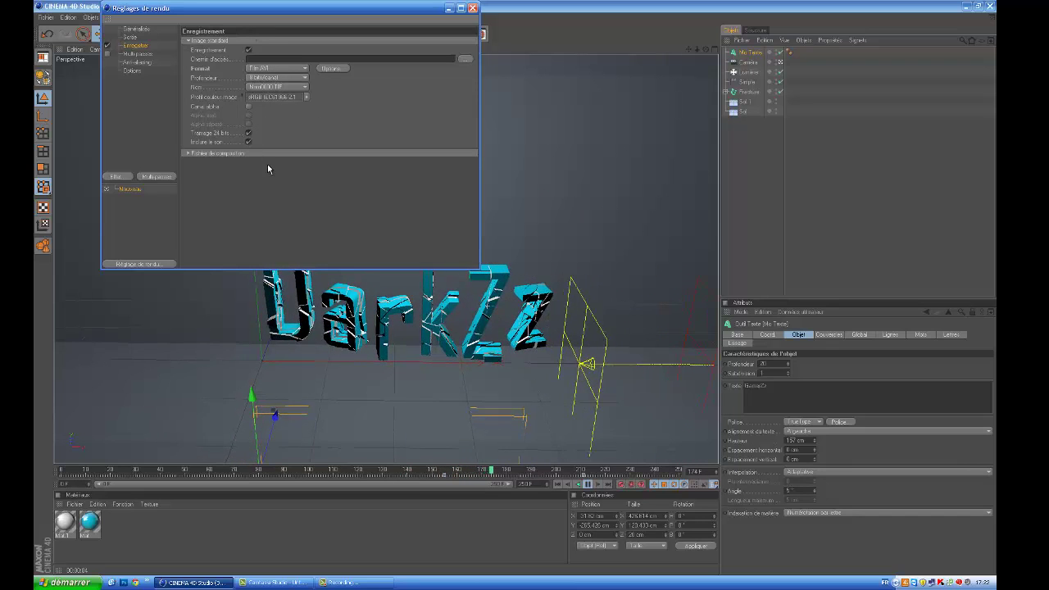
# Step: Set anti-aliasing to Au mieux and close the render settings
pyautogui.click(135, 62)
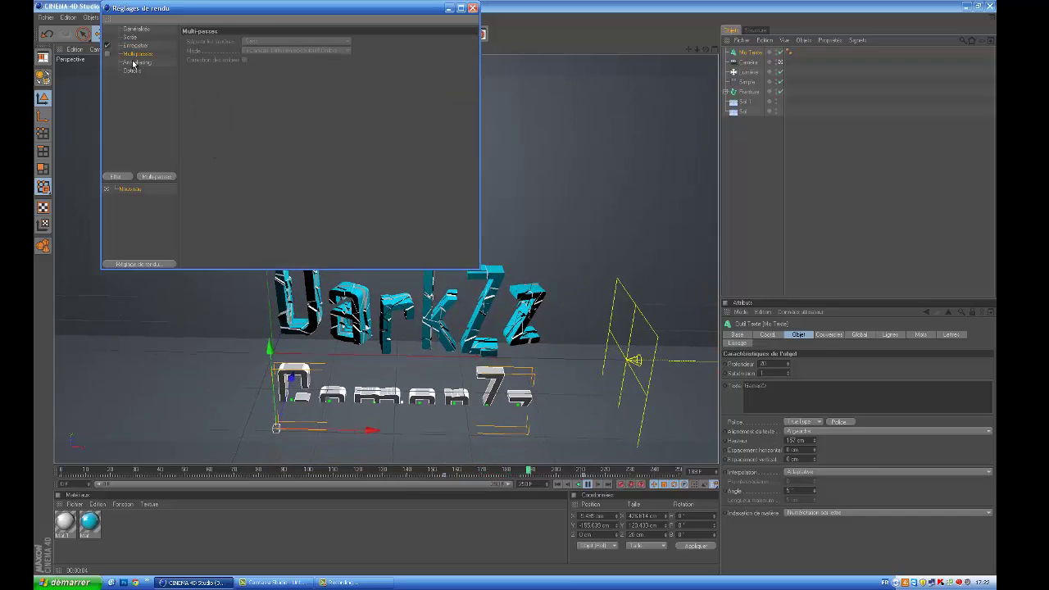
pyautogui.click(265, 41)
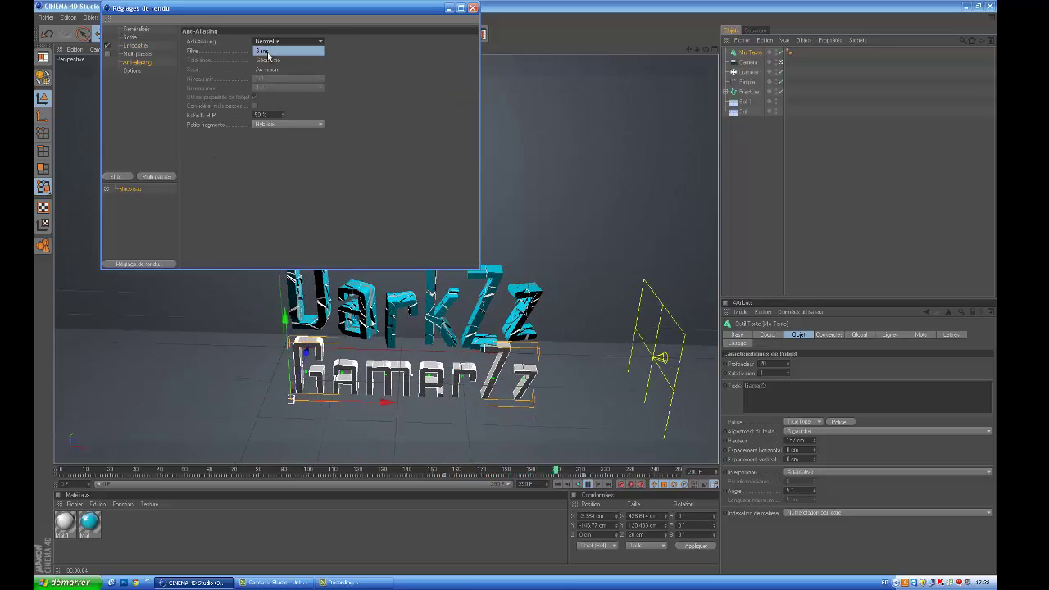
pyautogui.click(269, 69)
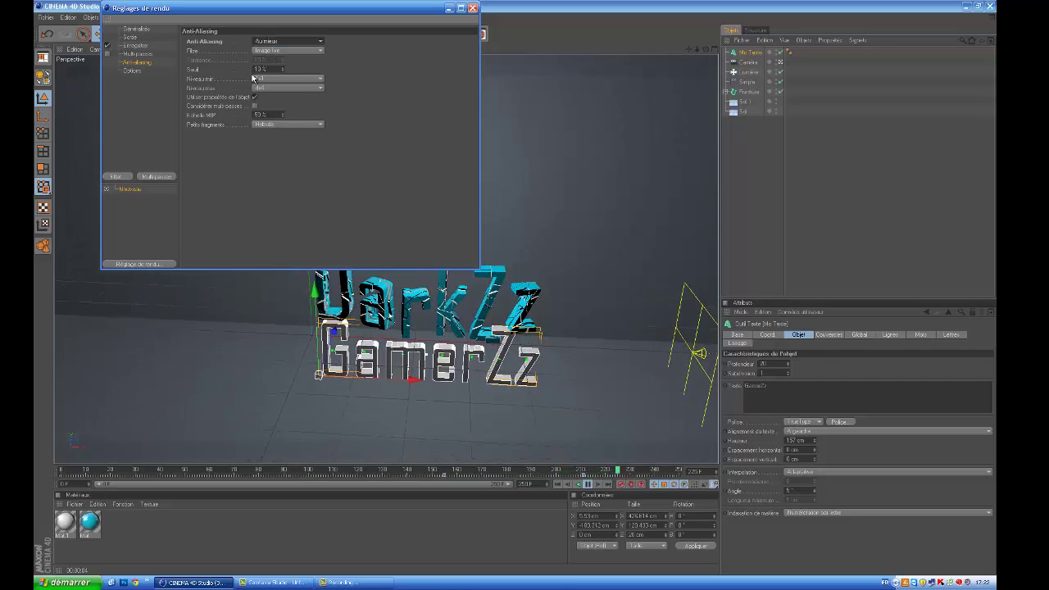
pyautogui.click(472, 8)
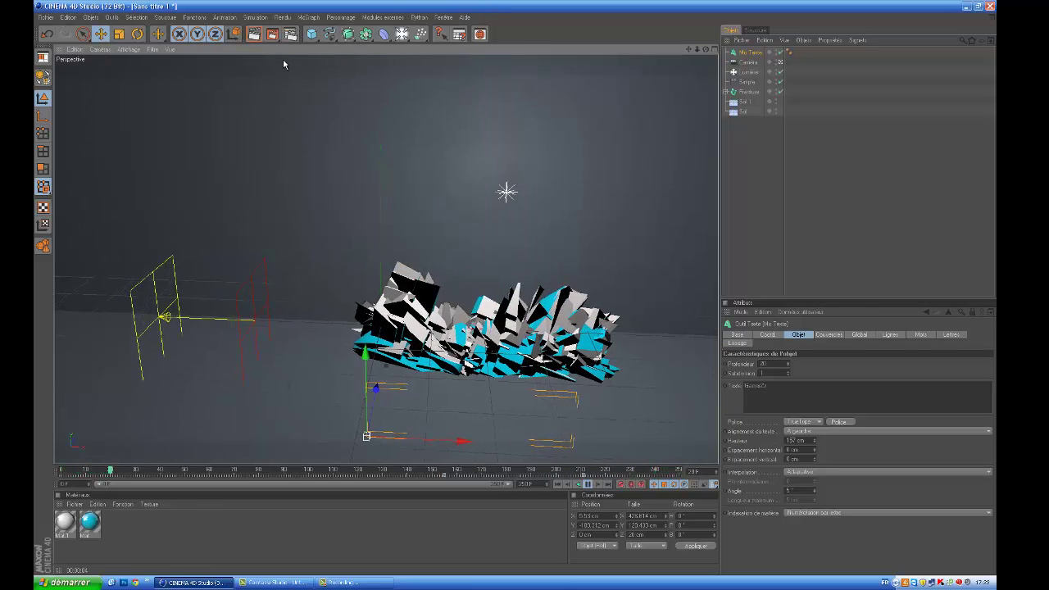
pyautogui.click(273, 34)
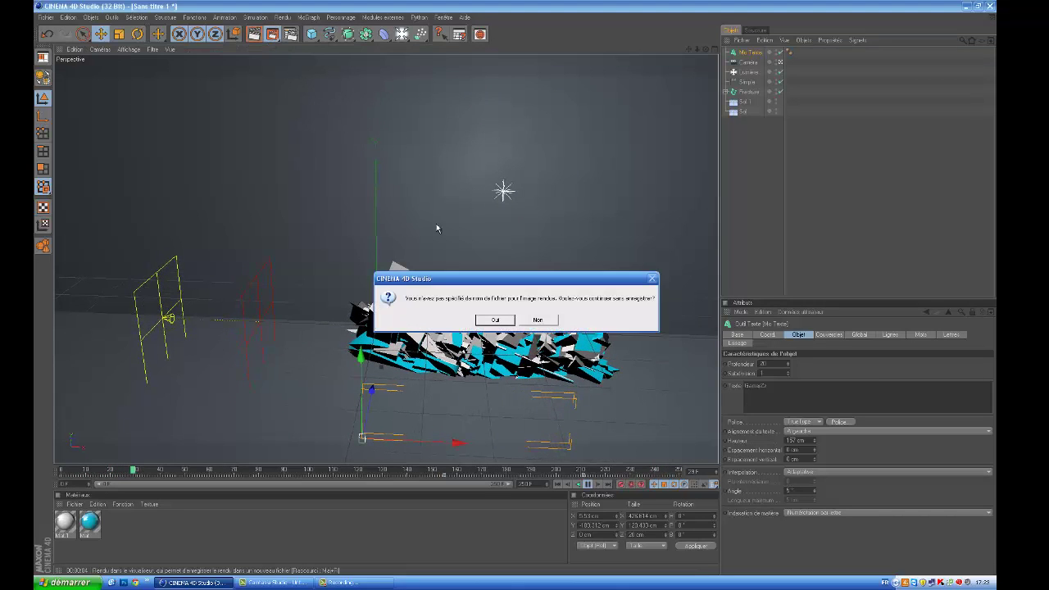